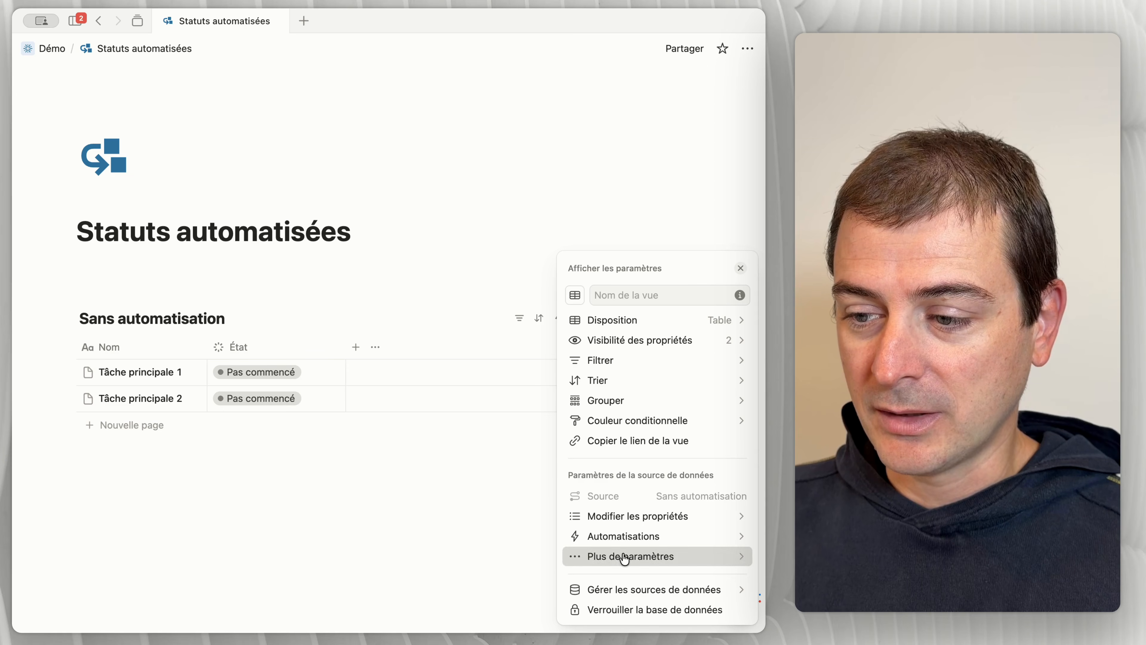
Step: Activate sub-items for the Sans automatisation database and collapse Tâche principale 1
{"action": "left_click", "coordinate": [624, 557]}
{"action": "left_click", "coordinate": [635, 453]}
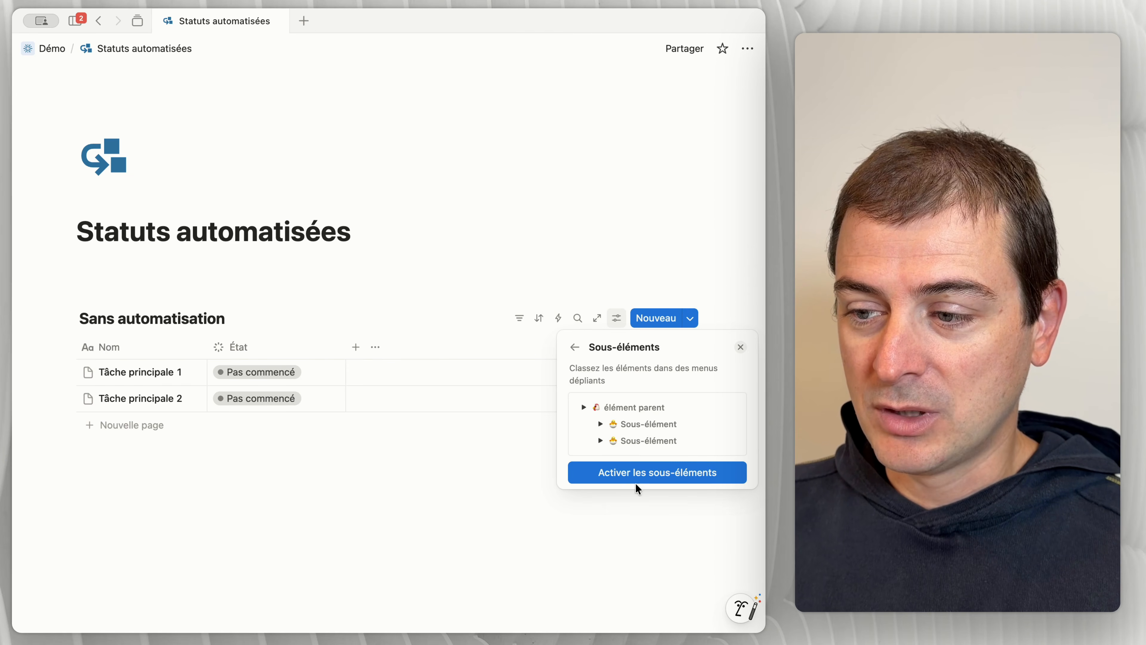
{"action": "left_click", "coordinate": [641, 473]}
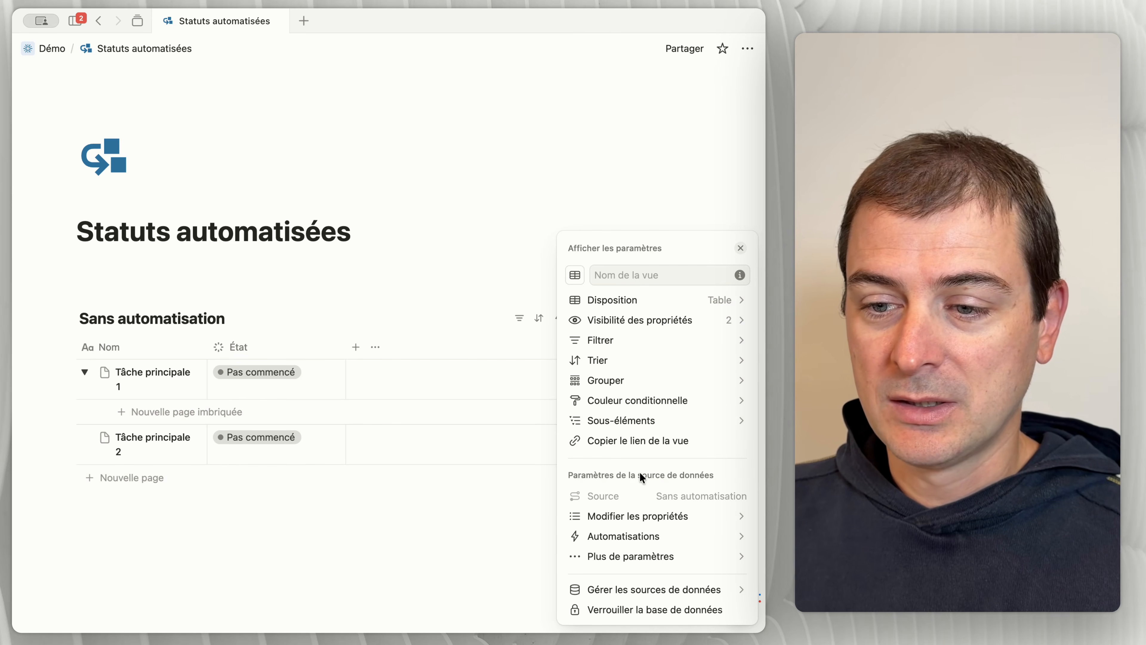
{"action": "left_click", "coordinate": [419, 510]}
{"action": "left_click", "coordinate": [83, 371]}
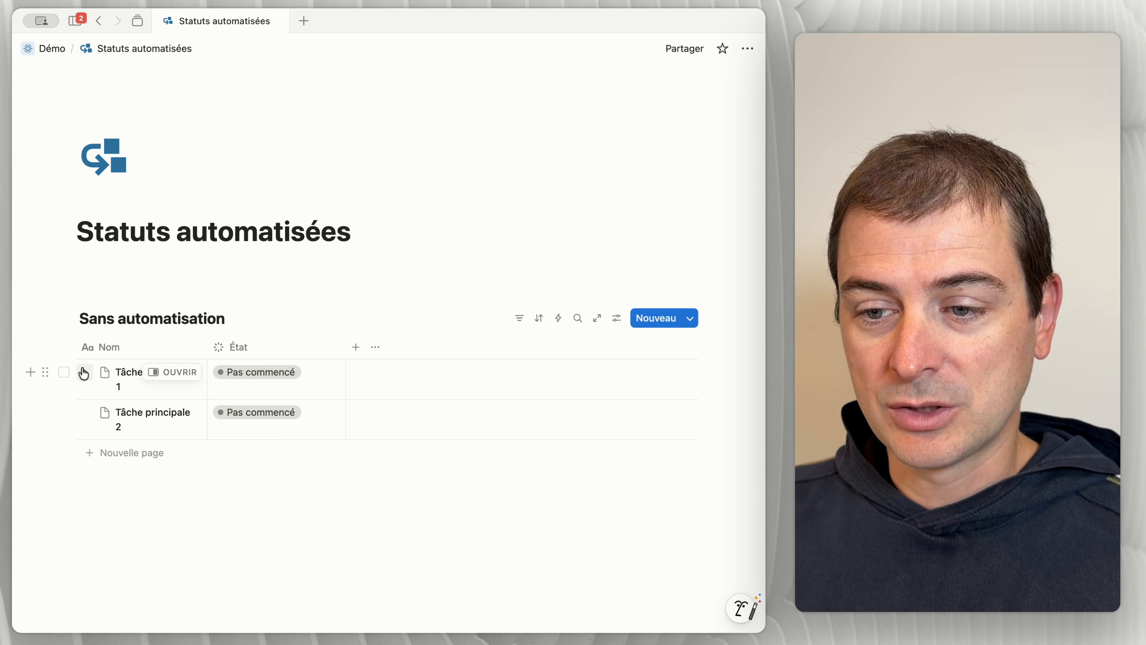
{"action": "left_click", "coordinate": [85, 413]}
{"action": "left_click", "coordinate": [84, 413]}
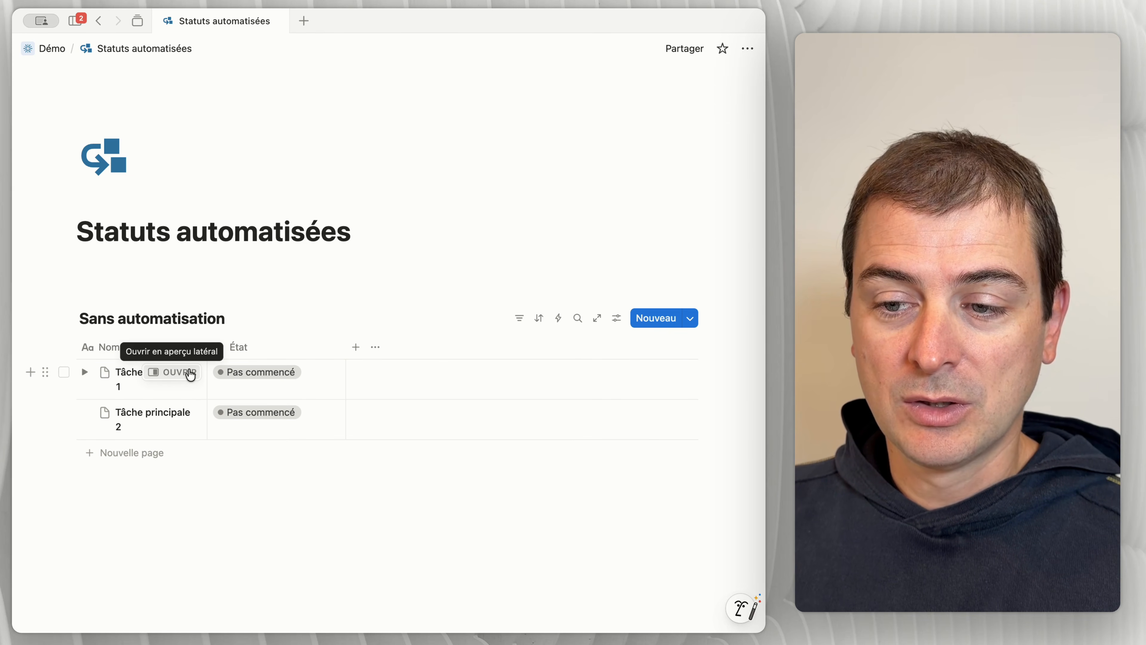
Step: In the page of Tâche principale 1, move the élément parent property above Sous-élément
{"action": "left_click", "coordinate": [189, 372]}
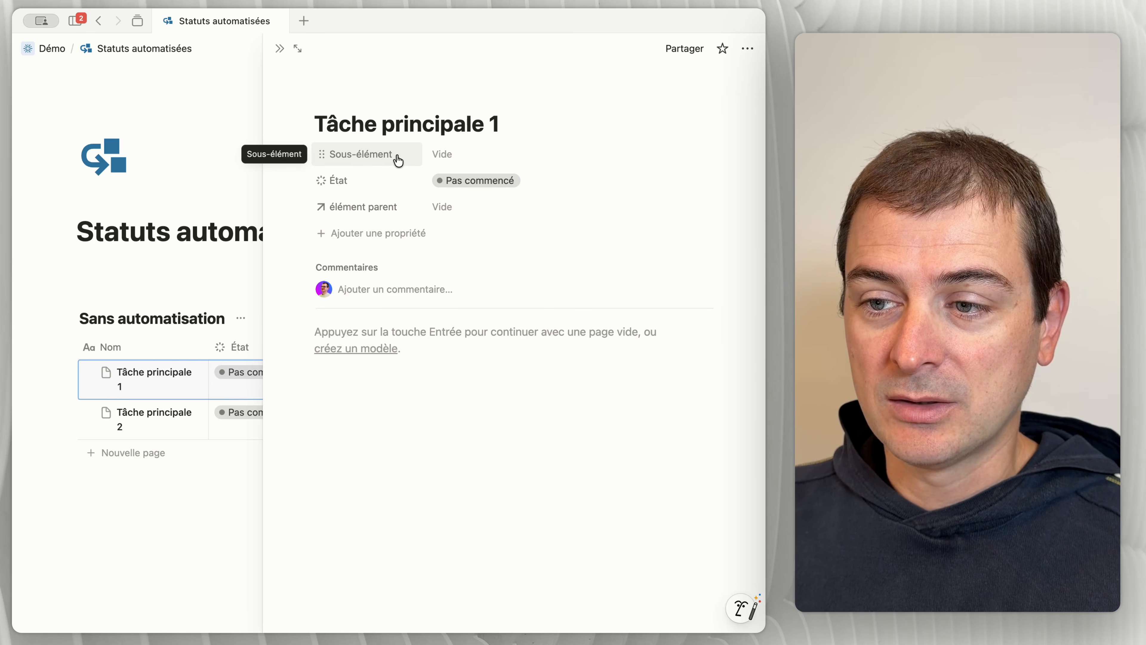
{"action": "left_click_drag", "start_coordinate": [371, 208], "coordinate": [383, 154]}
{"action": "left_click", "coordinate": [280, 48]}
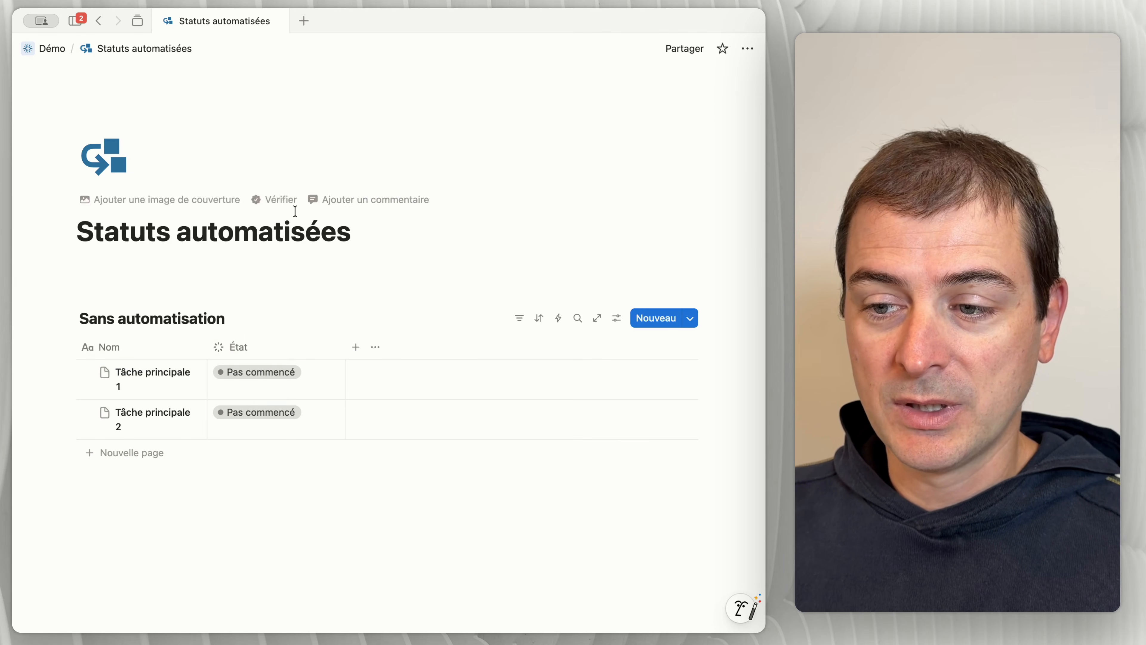
Step: Make the hidden Sous-élément and élément parent properties visible in the table
{"action": "left_click", "coordinate": [376, 346]}
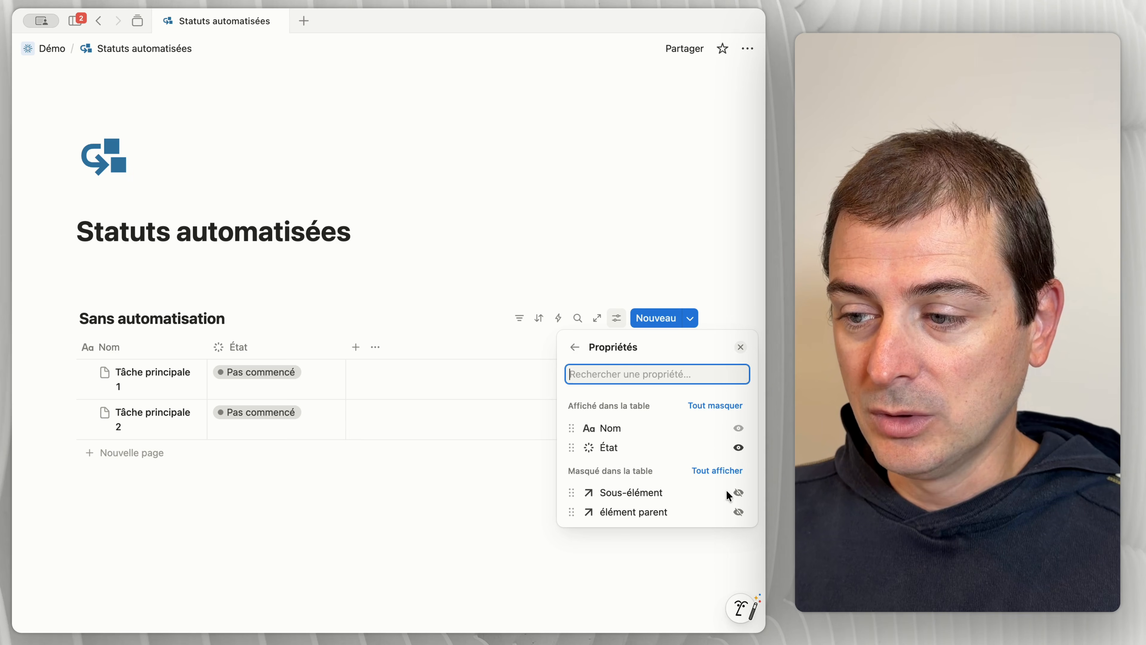
{"action": "left_click", "coordinate": [738, 492]}
{"action": "left_click", "coordinate": [738, 512]}
{"action": "left_click", "coordinate": [504, 521]}
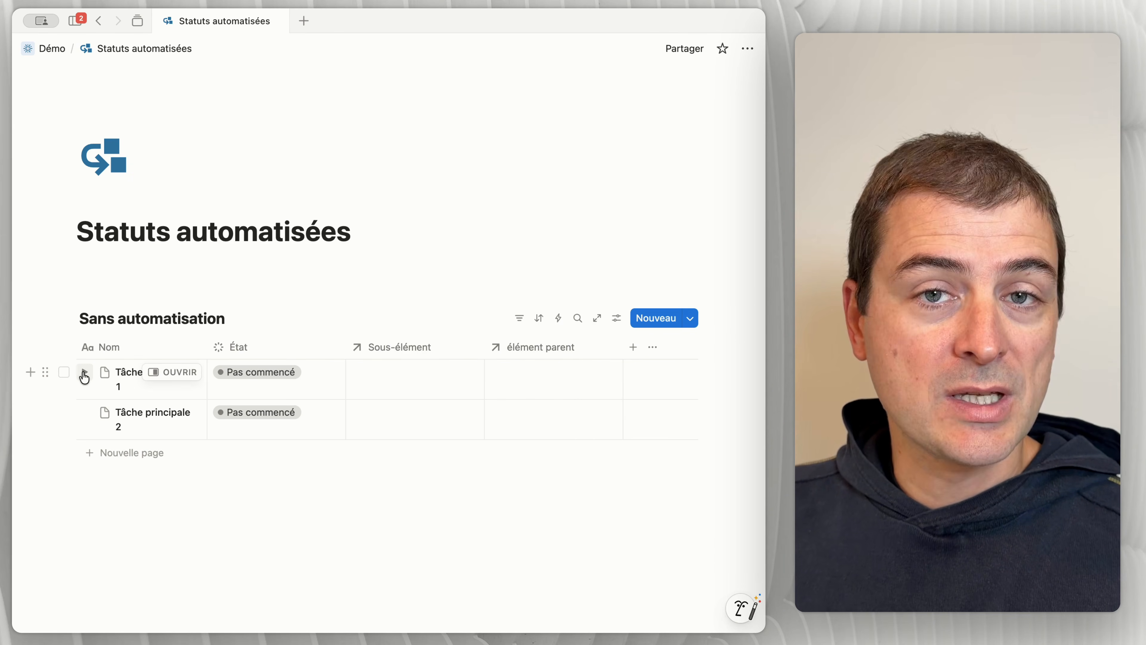
Step: Expand Tâche principale 1 and add a nested page named "Sous-tâche 1" under it
{"action": "left_click", "coordinate": [84, 373]}
{"action": "left_click", "coordinate": [198, 415]}
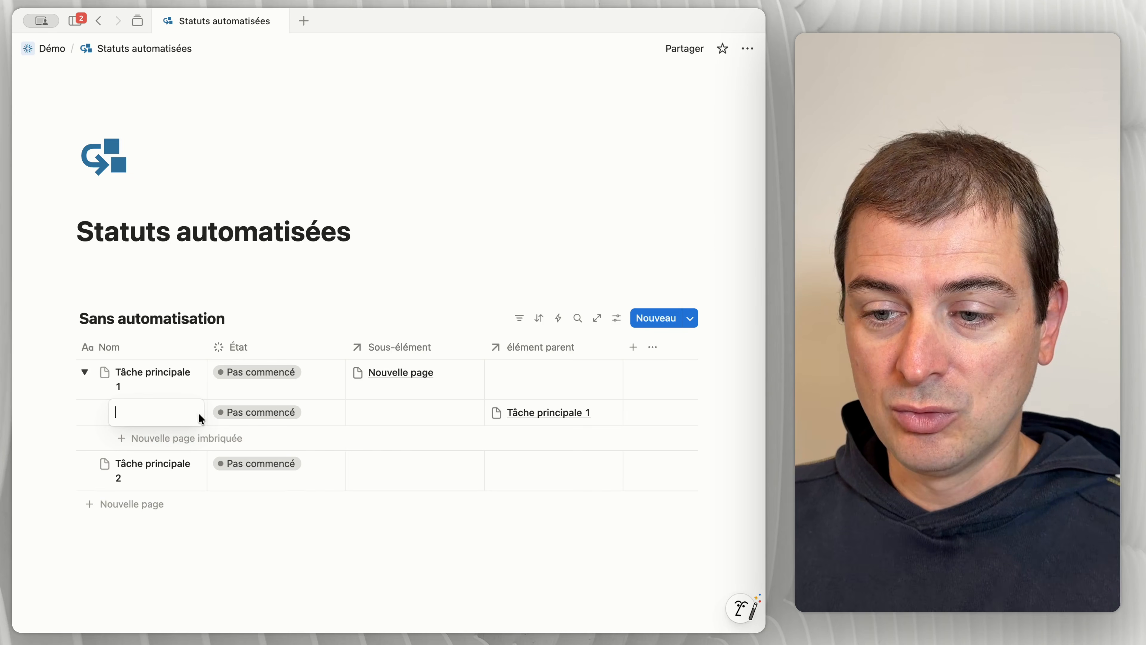
{"action": "type", "text": "Sous-t"}
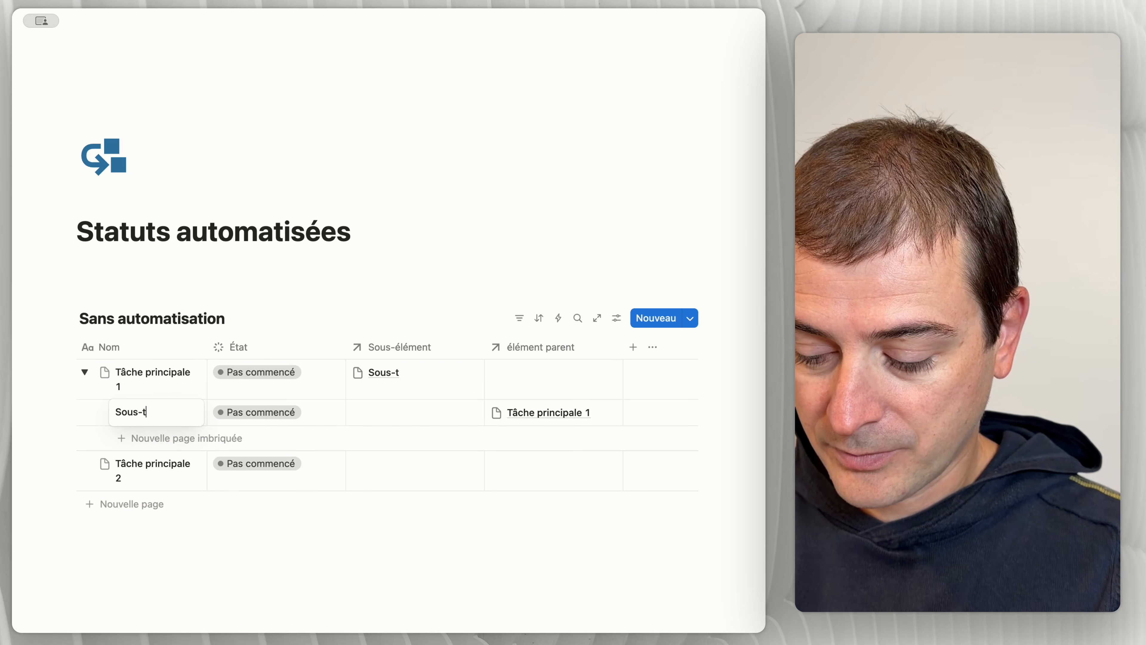
{"action": "type", "text": "âche 1"}
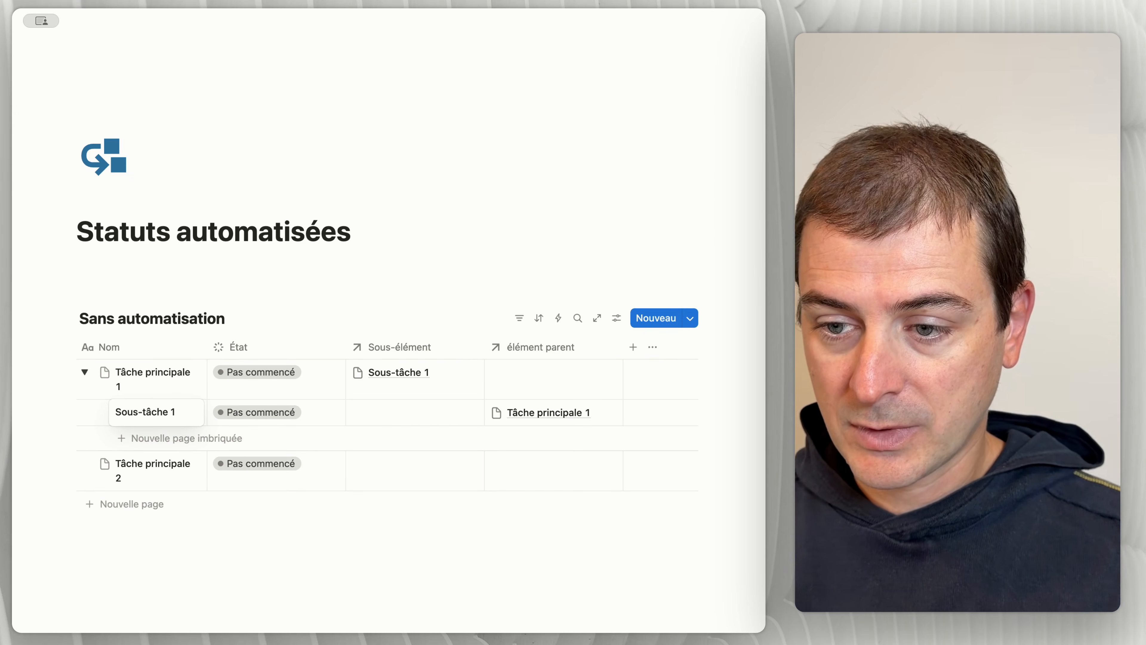
{"action": "key", "text": "Return"}
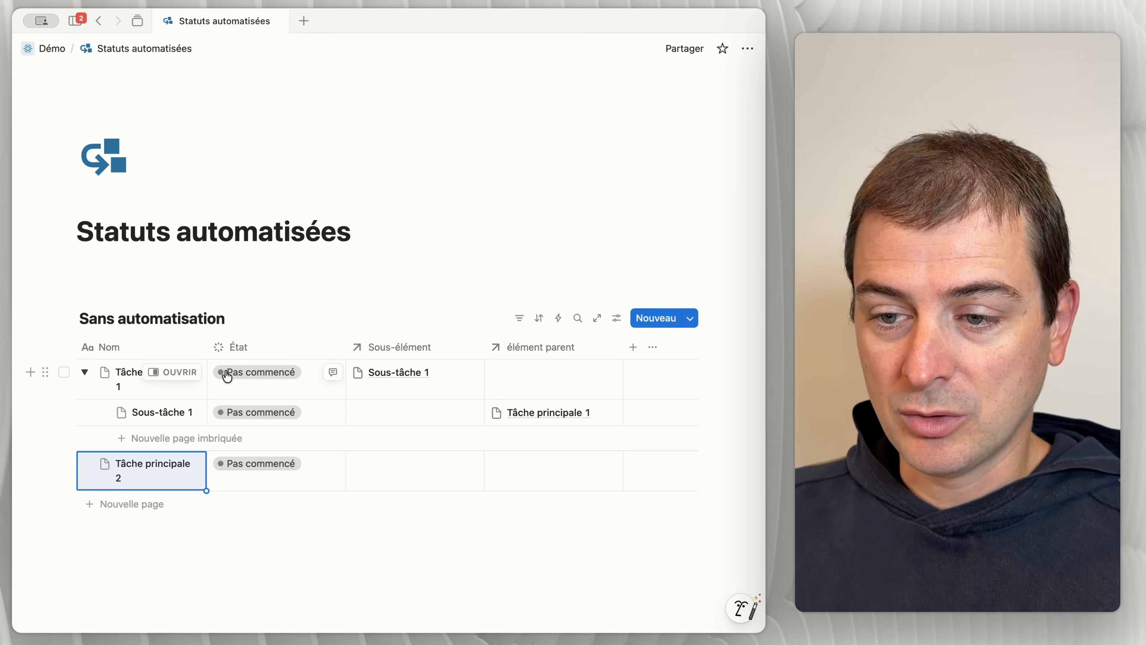
Step: Open Tâche principale 1 and its linked Sous-tâche 1 to examine their parent and sub-item relations
{"action": "left_click", "coordinate": [161, 374]}
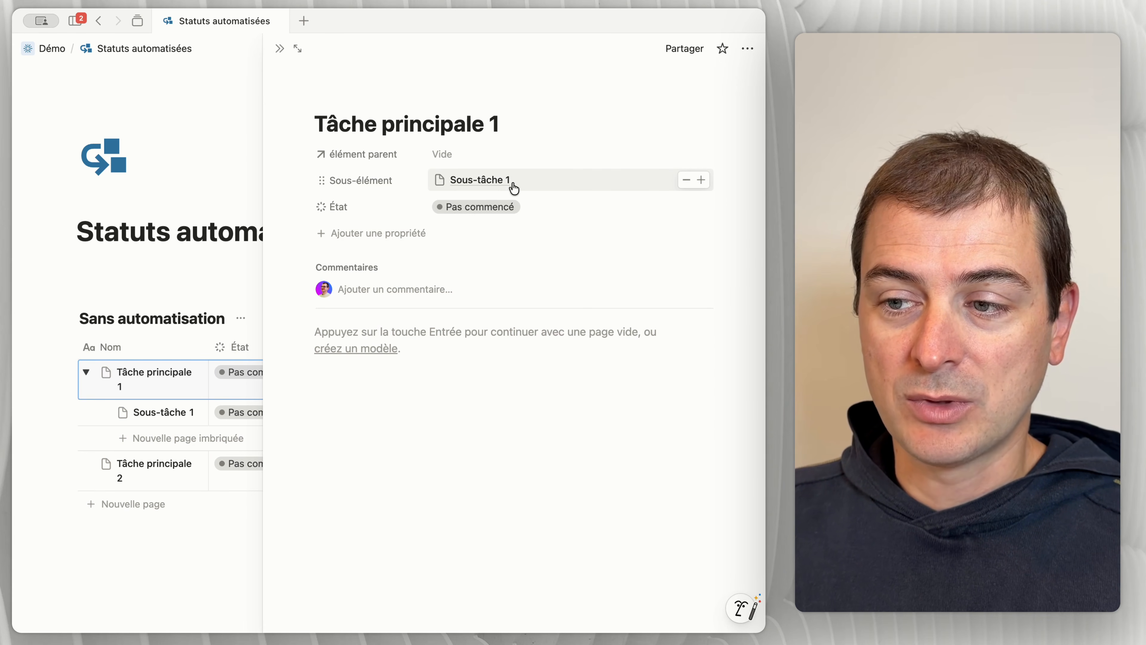
{"action": "left_click", "coordinate": [493, 187]}
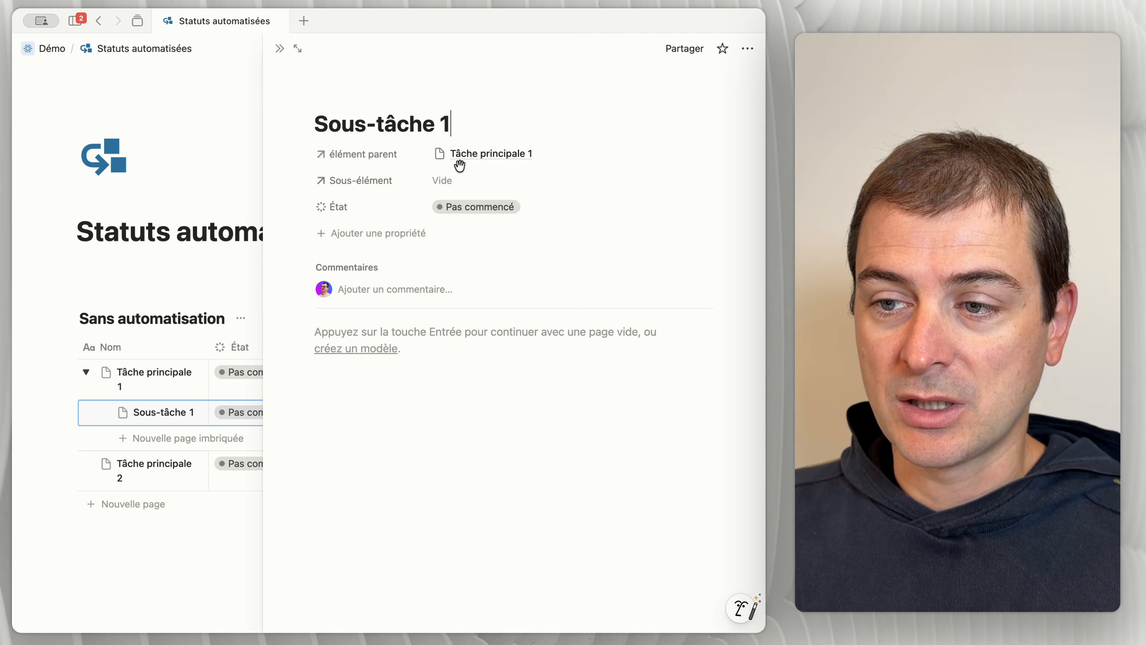
{"action": "left_click", "coordinate": [279, 48]}
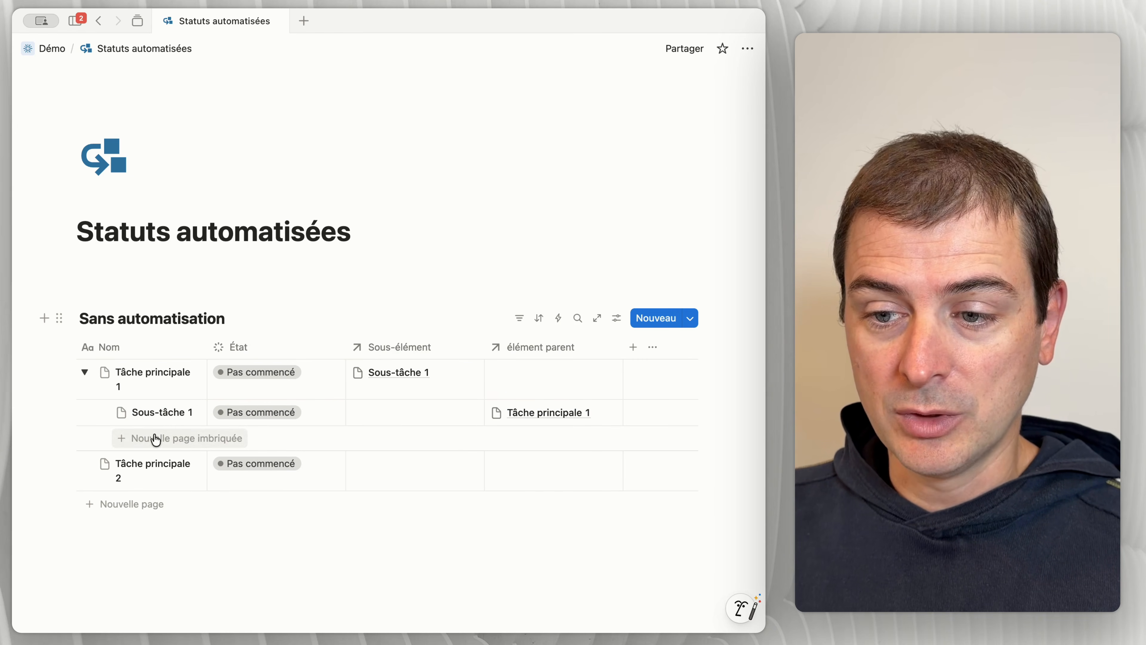
Step: Add a second nested page named "Sous-tâche 2" under Tâche principale 1 and review the parent's sub-item links
{"action": "left_click", "coordinate": [156, 437]}
{"action": "type", "text": "Sous-"}
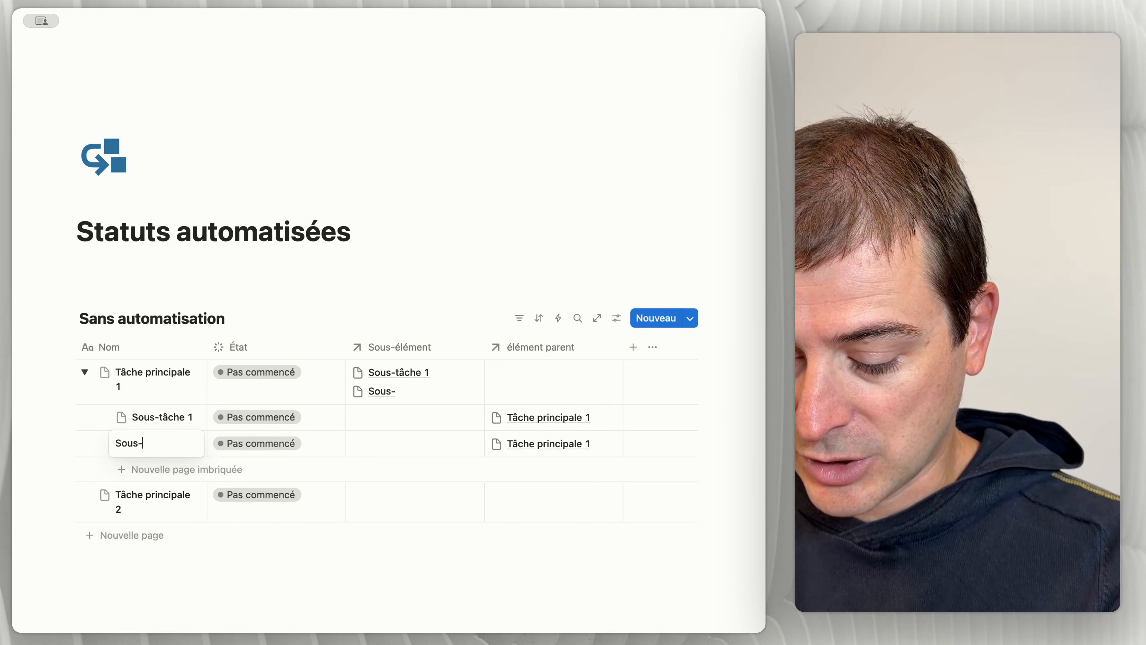
{"action": "type", "text": "tâche 2"}
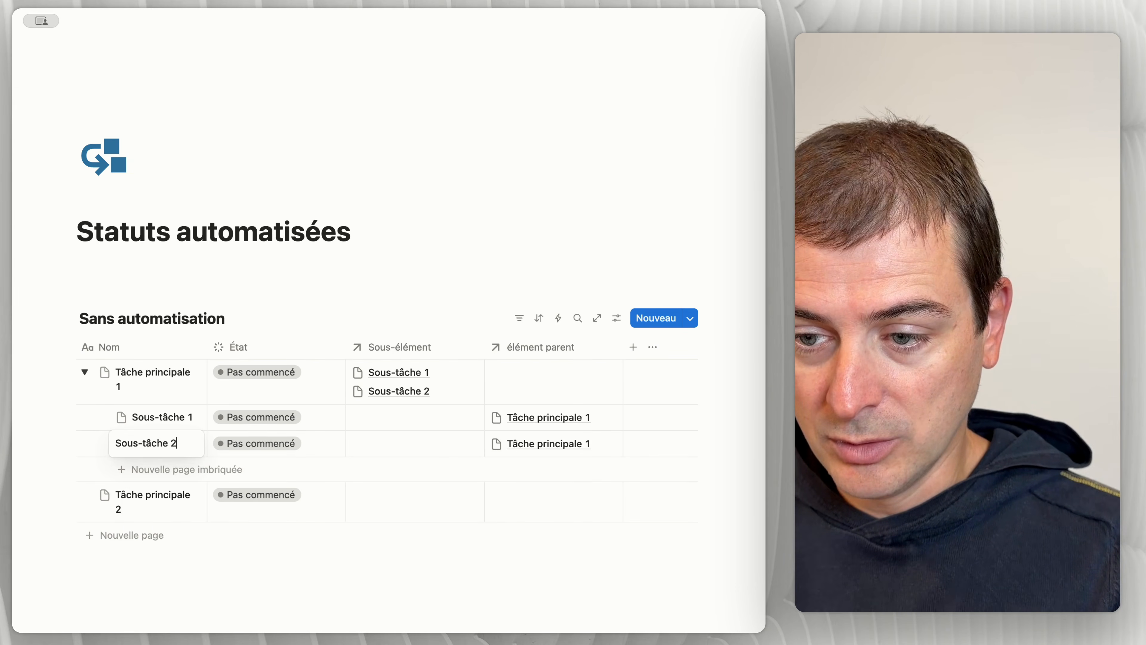
{"action": "key", "text": "Return"}
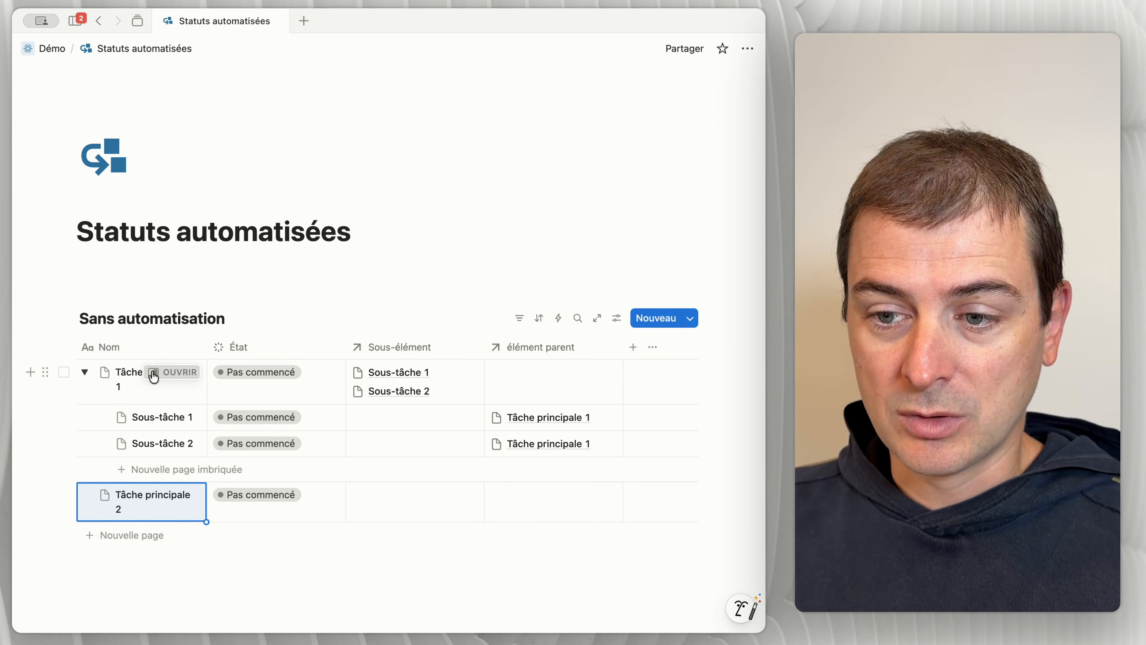
{"action": "left_click", "coordinate": [154, 375]}
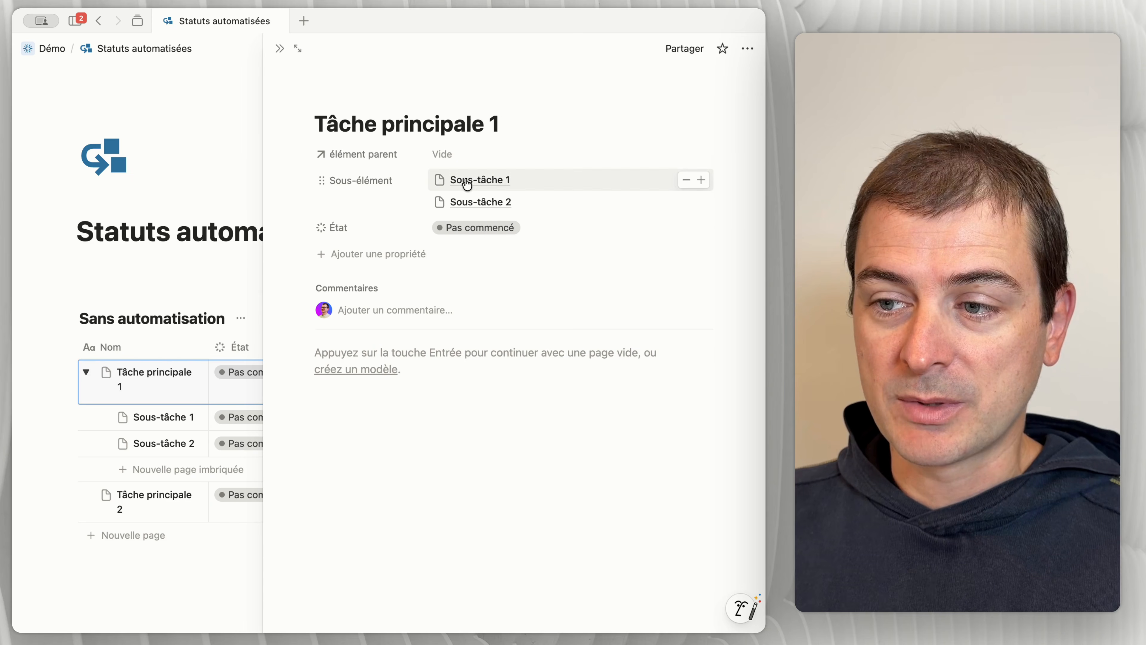
{"action": "left_click", "coordinate": [280, 50]}
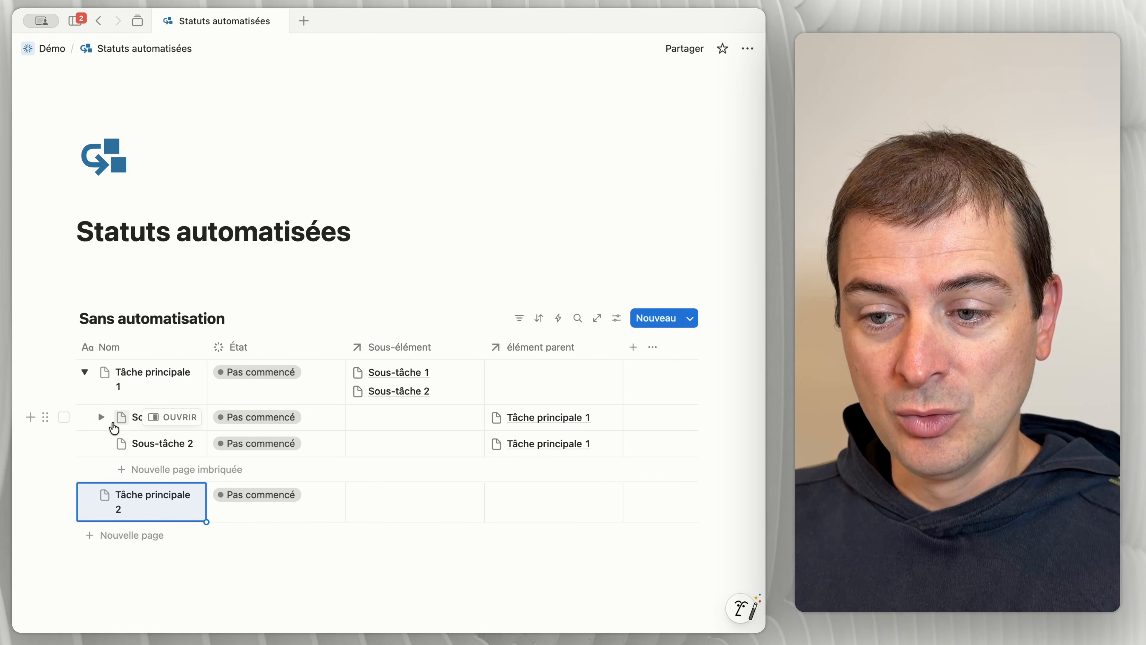
Step: Add a nested page named "Sous-sous-tâche 1" under Sous-tâche 1 and collapse Tâche principale 1
{"action": "left_click", "coordinate": [100, 424]}
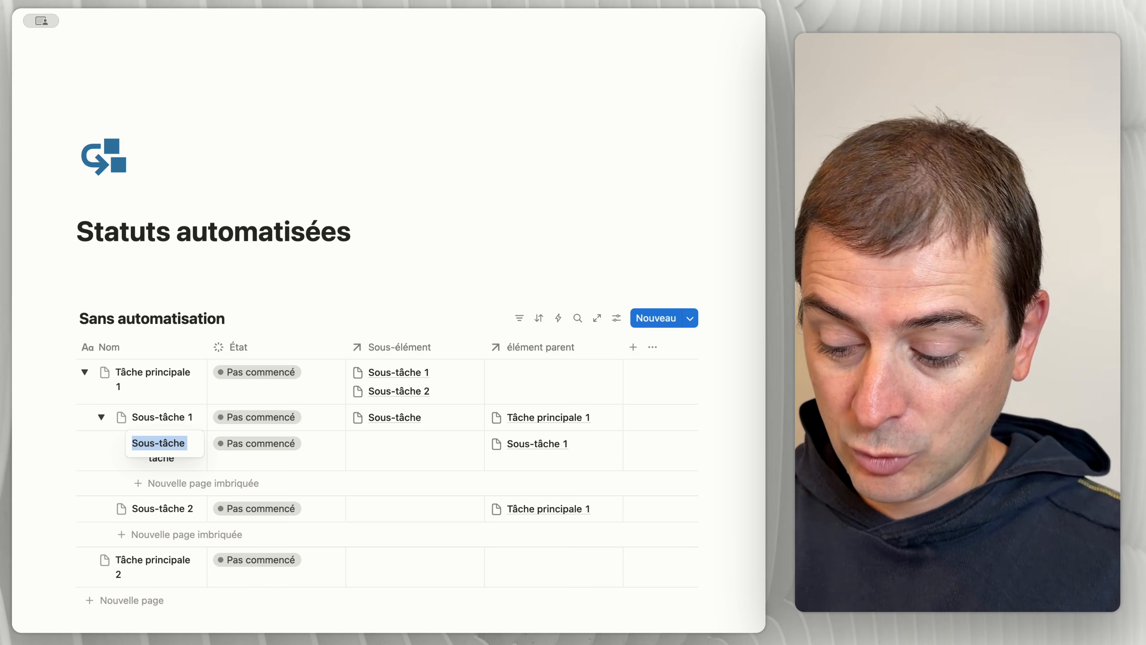
{"action": "type", "text": "Sous-sous-tâche"}
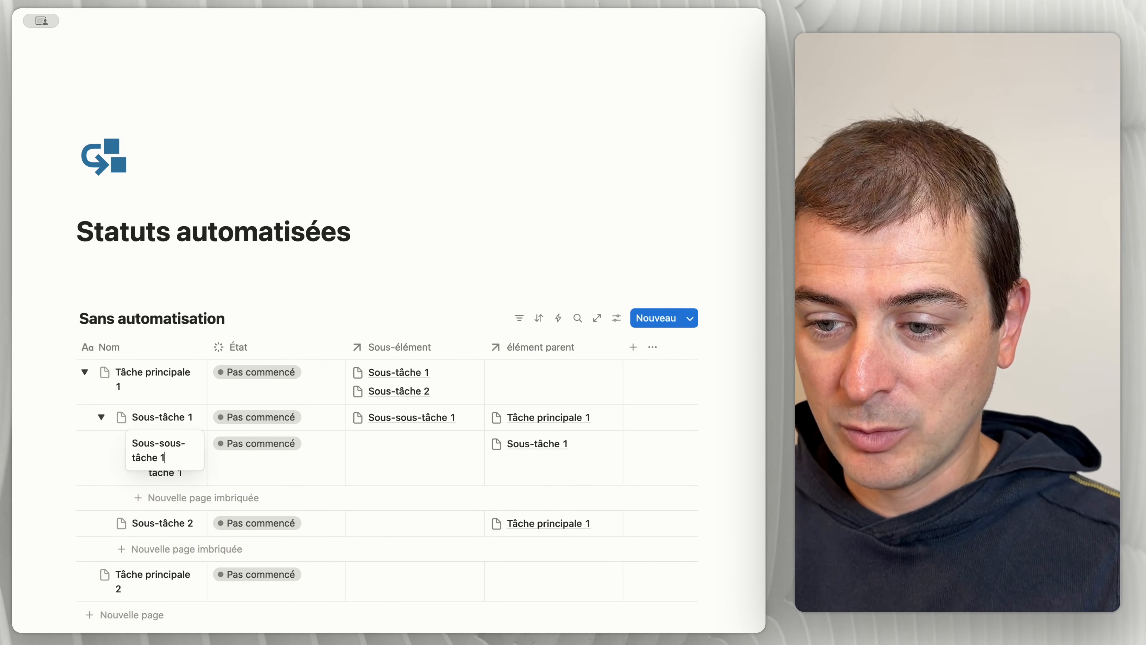
{"action": "key", "text": "Return"}
{"action": "left_click", "coordinate": [447, 236]}
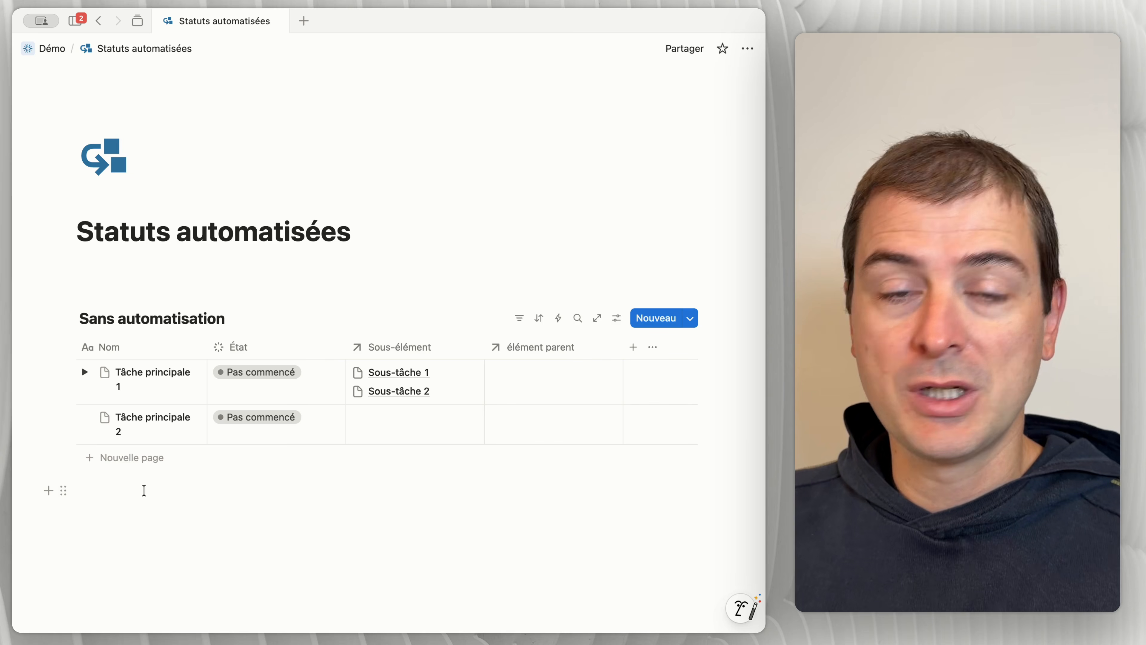
Step: Add a Date property to the table and create a Chronologie view of the database
{"action": "left_click", "coordinate": [633, 347]}
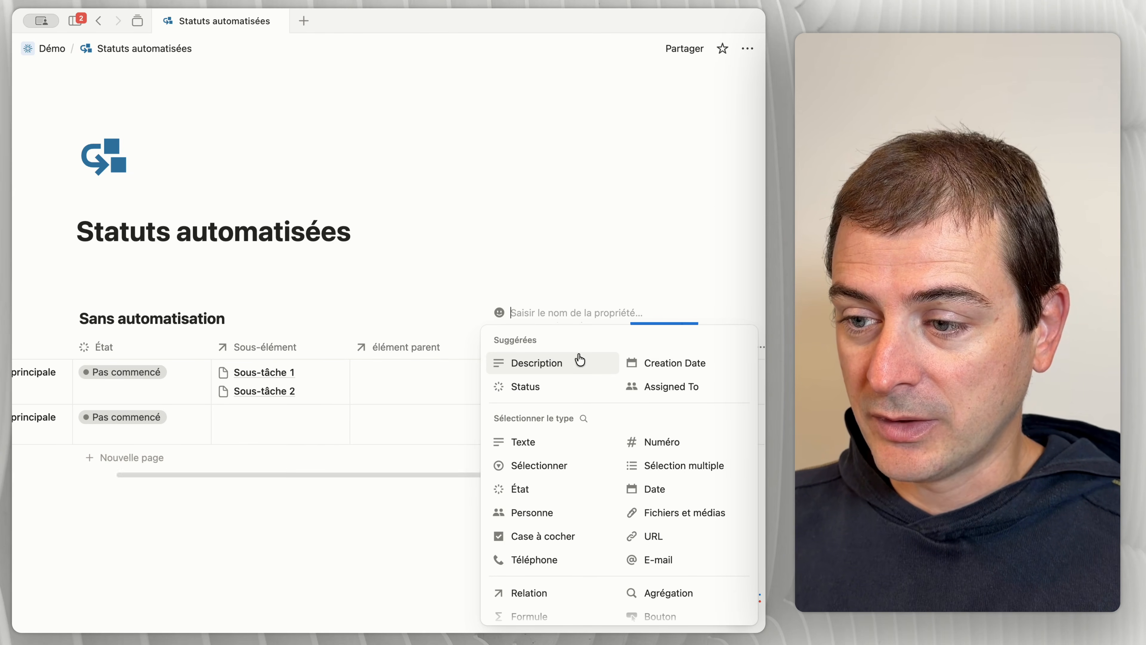
{"action": "left_click", "coordinate": [655, 489]}
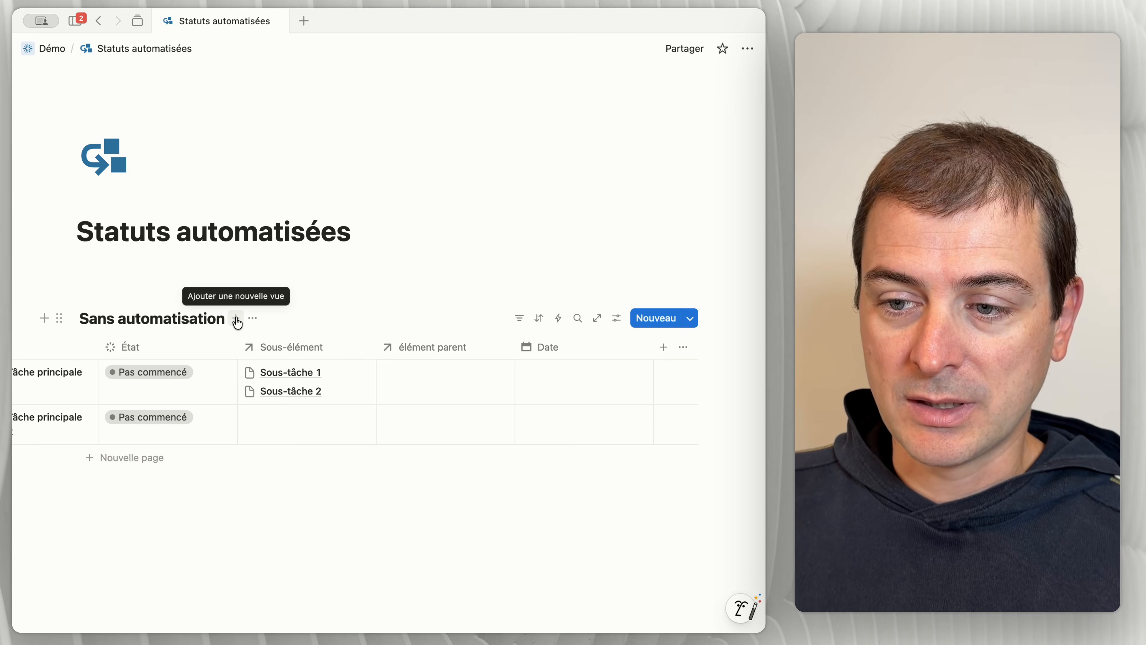
{"action": "left_click", "coordinate": [237, 321]}
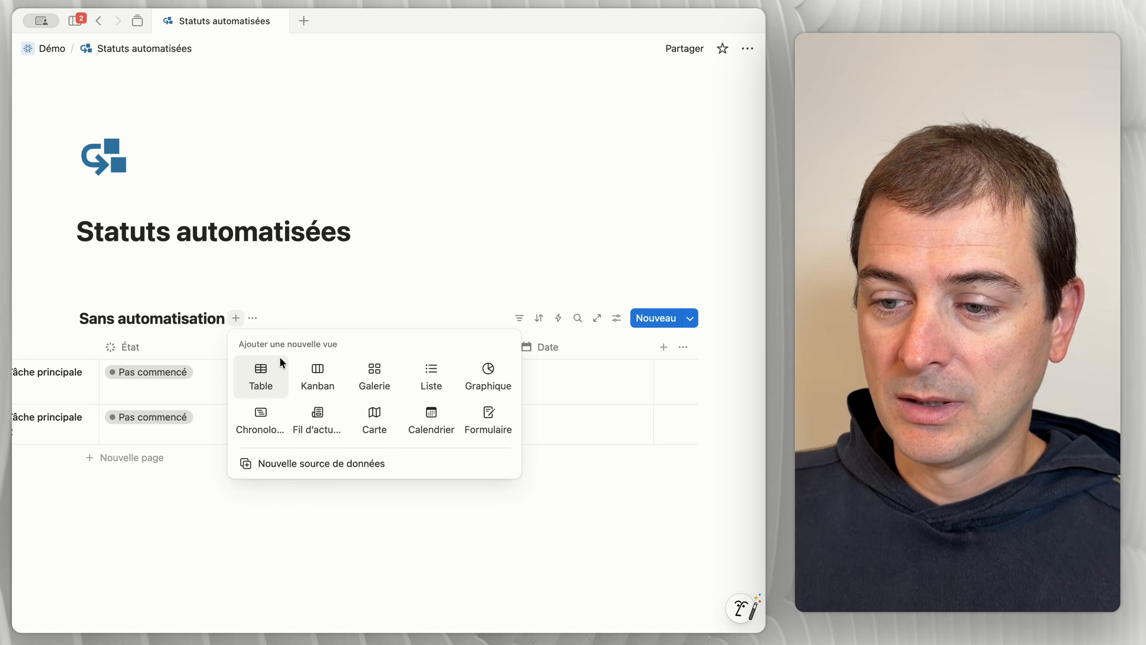
{"action": "left_click", "coordinate": [268, 428]}
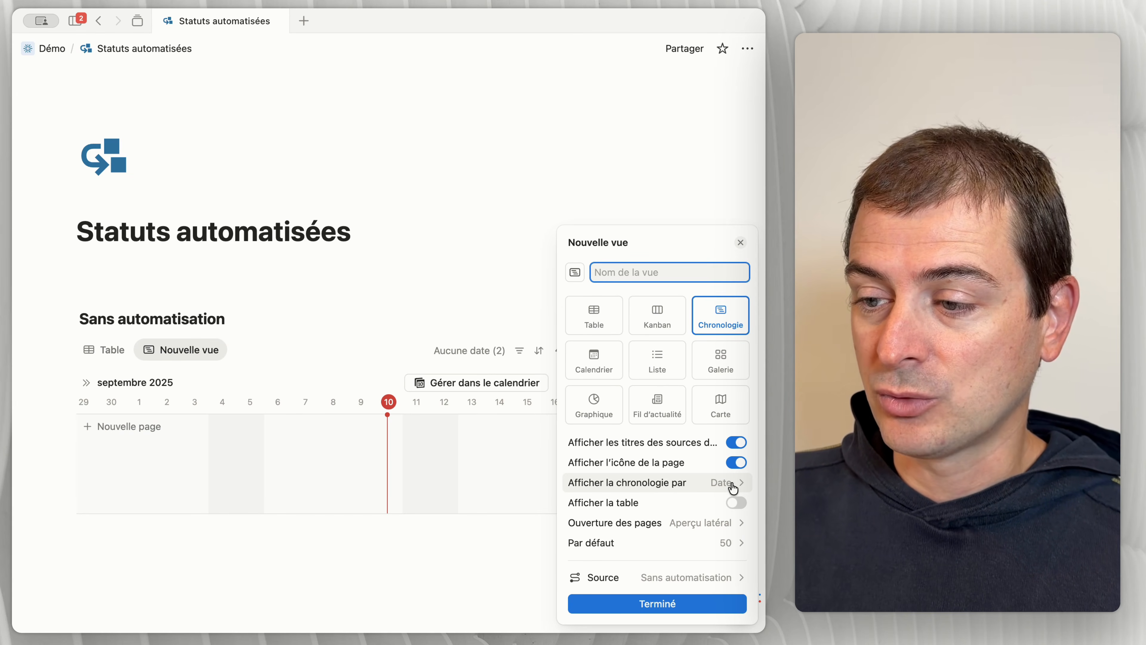
{"action": "left_click", "coordinate": [471, 322]}
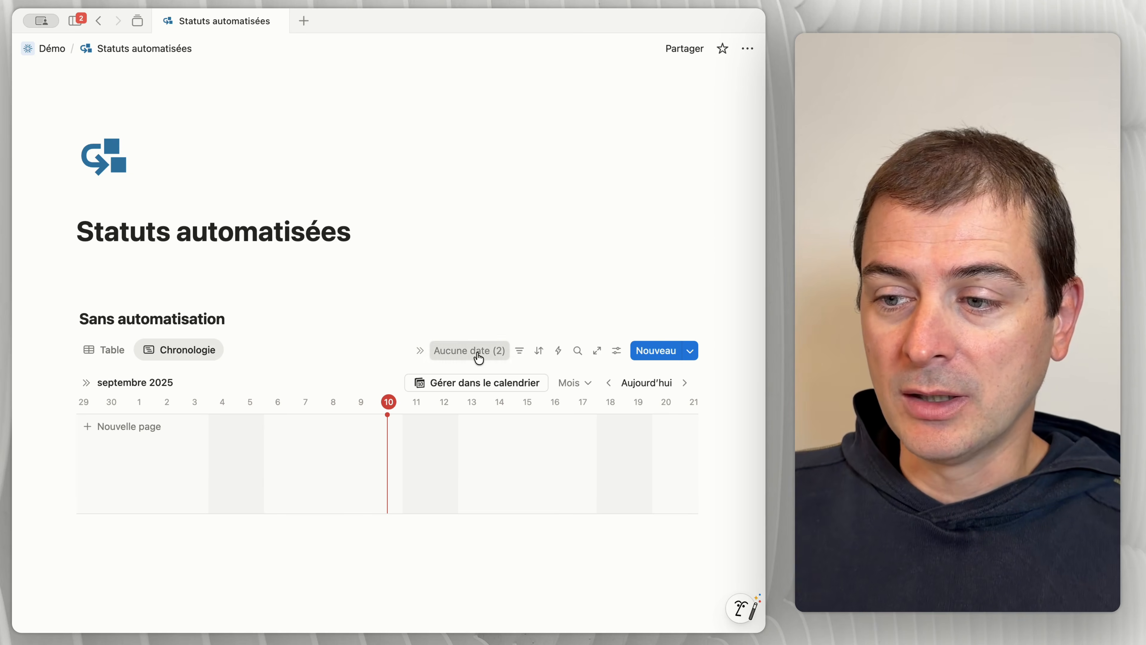
Step: Add the undated pages Tâche principale 1 and Tâche principale 2 to the timeline
{"action": "left_click", "coordinate": [479, 357]}
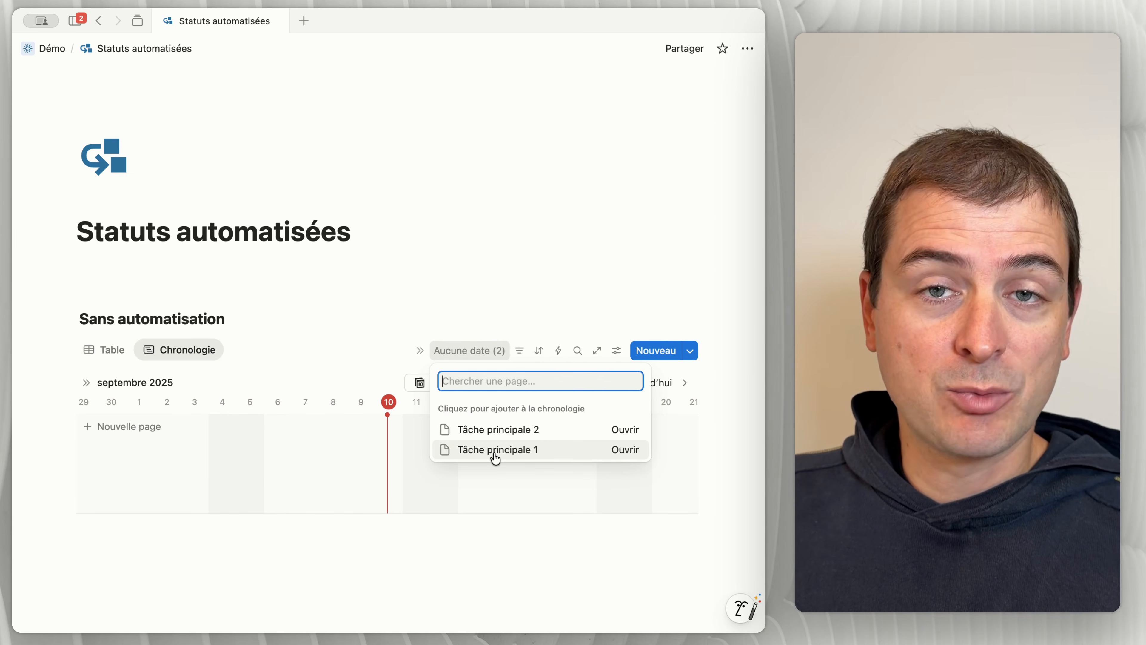
{"action": "left_click", "coordinate": [495, 451]}
{"action": "left_click", "coordinate": [494, 431]}
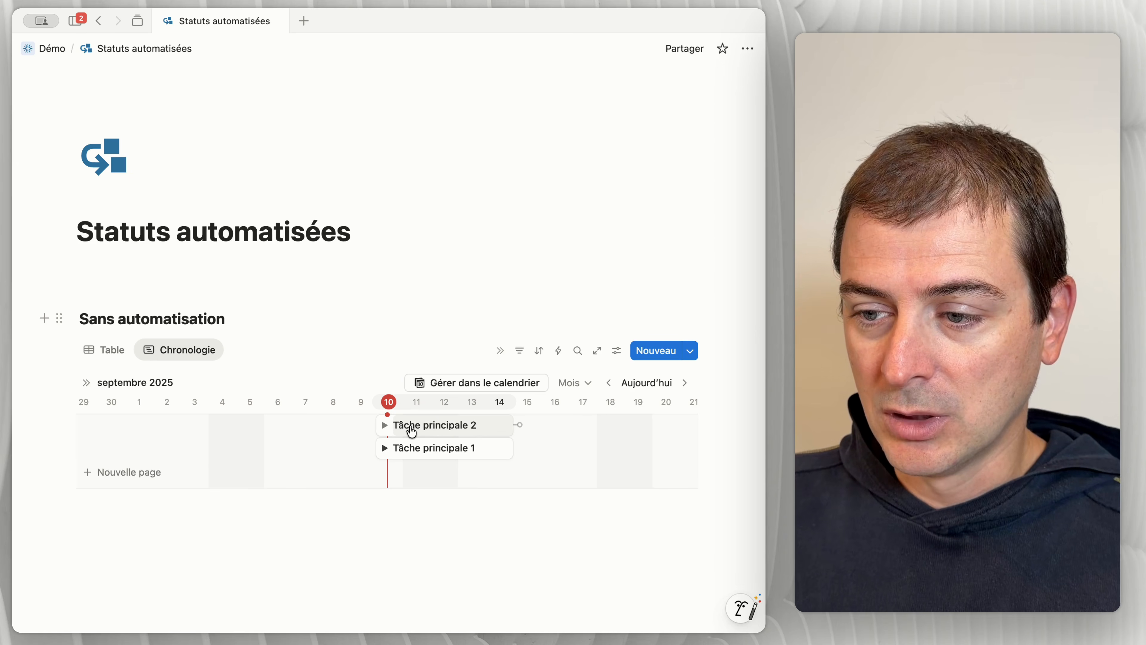
Step: Check Tâche principale 2 for nested sub-items in both the timeline and the table view
{"action": "left_click", "coordinate": [384, 425]}
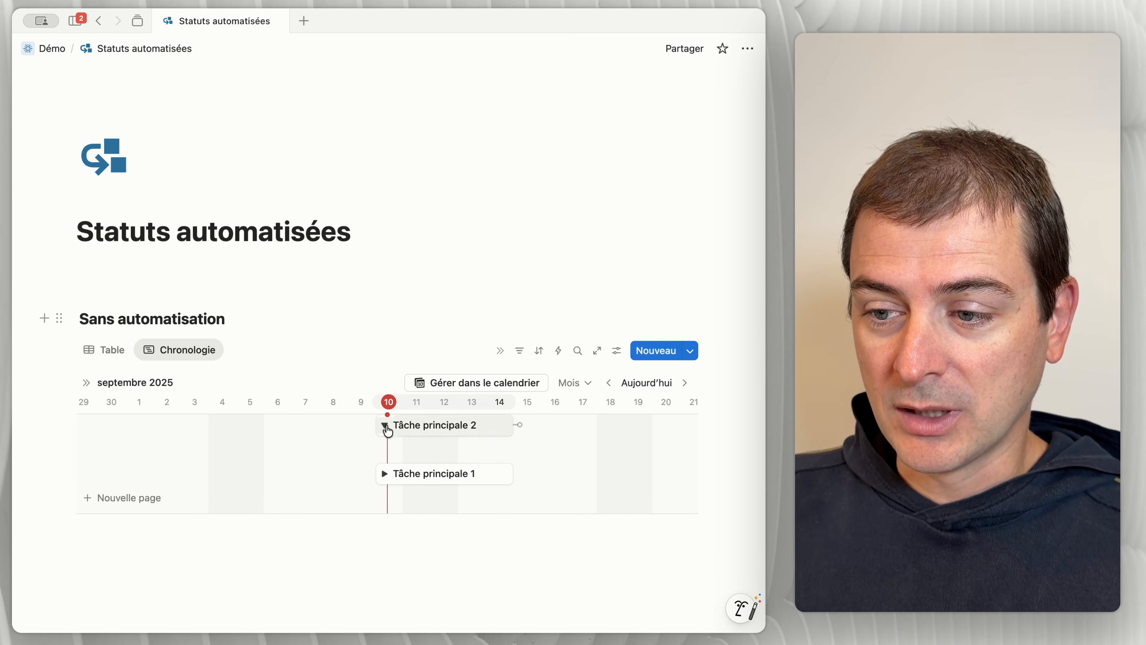
{"action": "left_click", "coordinate": [112, 349]}
{"action": "left_click", "coordinate": [85, 450]}
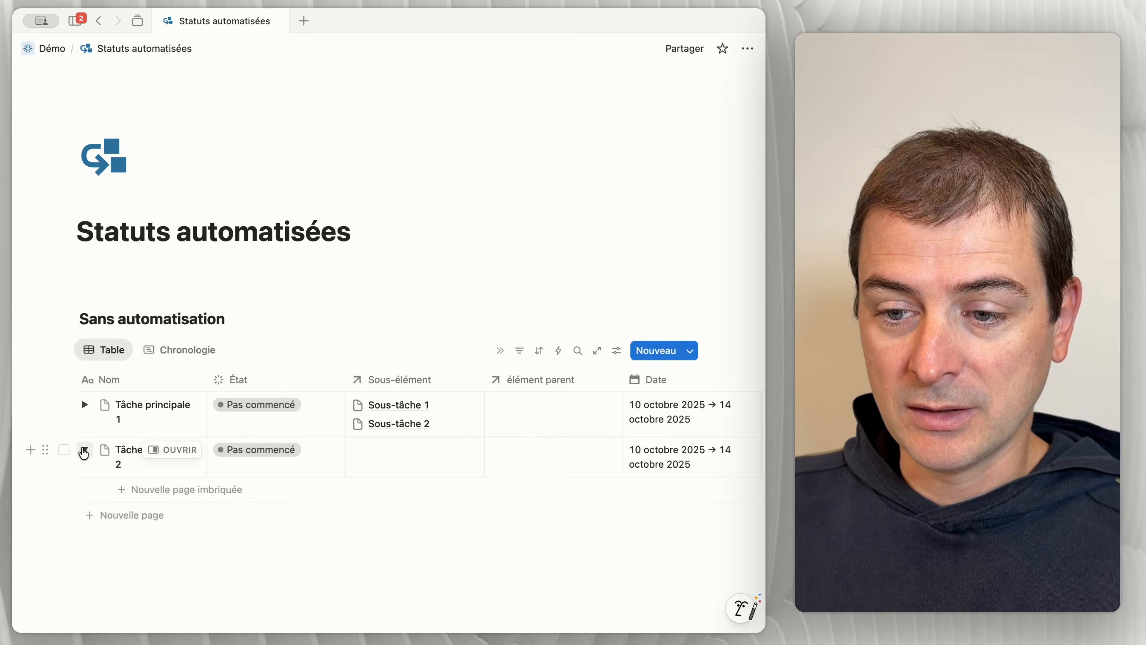
{"action": "left_click", "coordinate": [85, 450]}
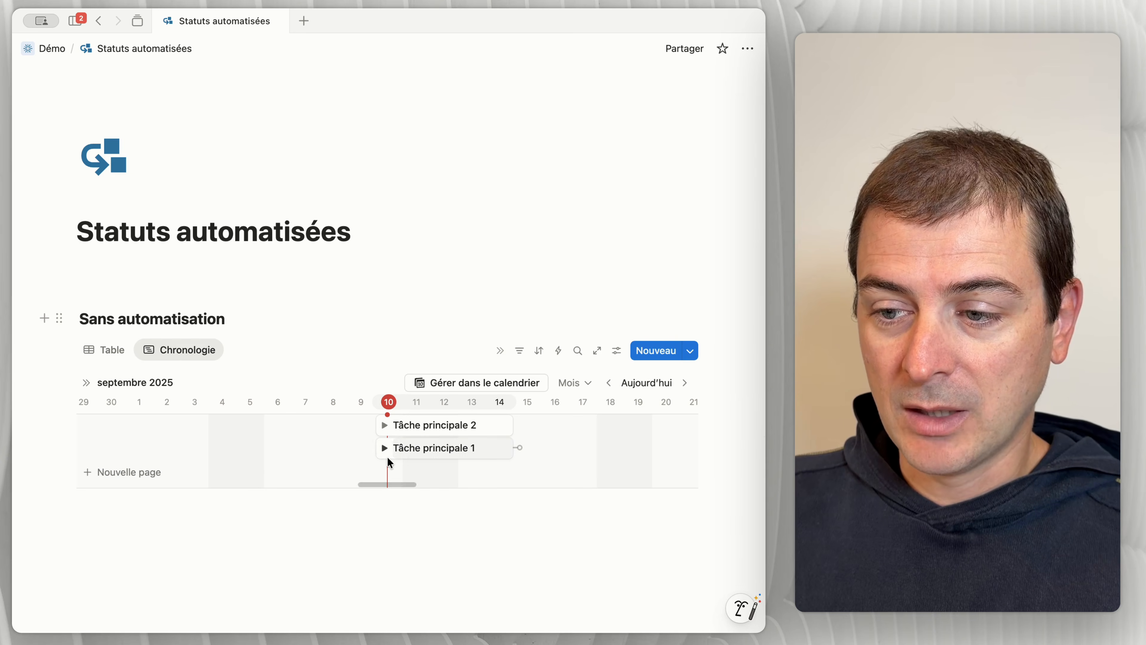
Step: Expand Tâche principale 1 in the timeline, schedule Sous-tâche 1 and Sous-tâche 2 from the 11th to the 15th, and expand Sous-tâche 1
{"action": "left_click", "coordinate": [384, 447]}
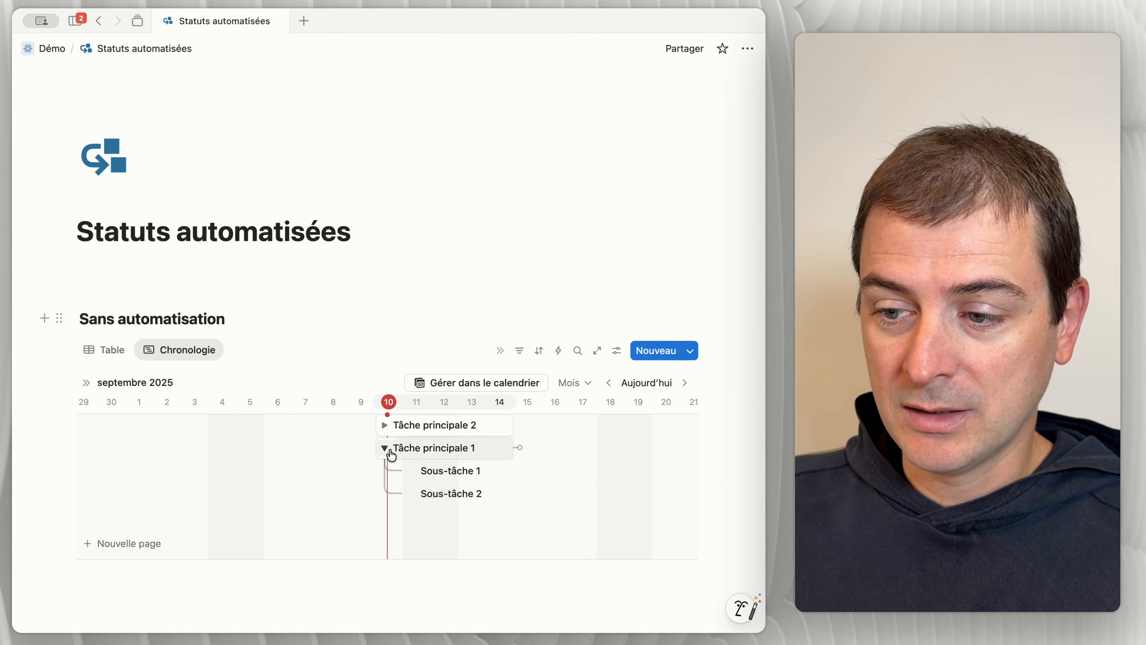
{"action": "left_click", "coordinate": [414, 471]}
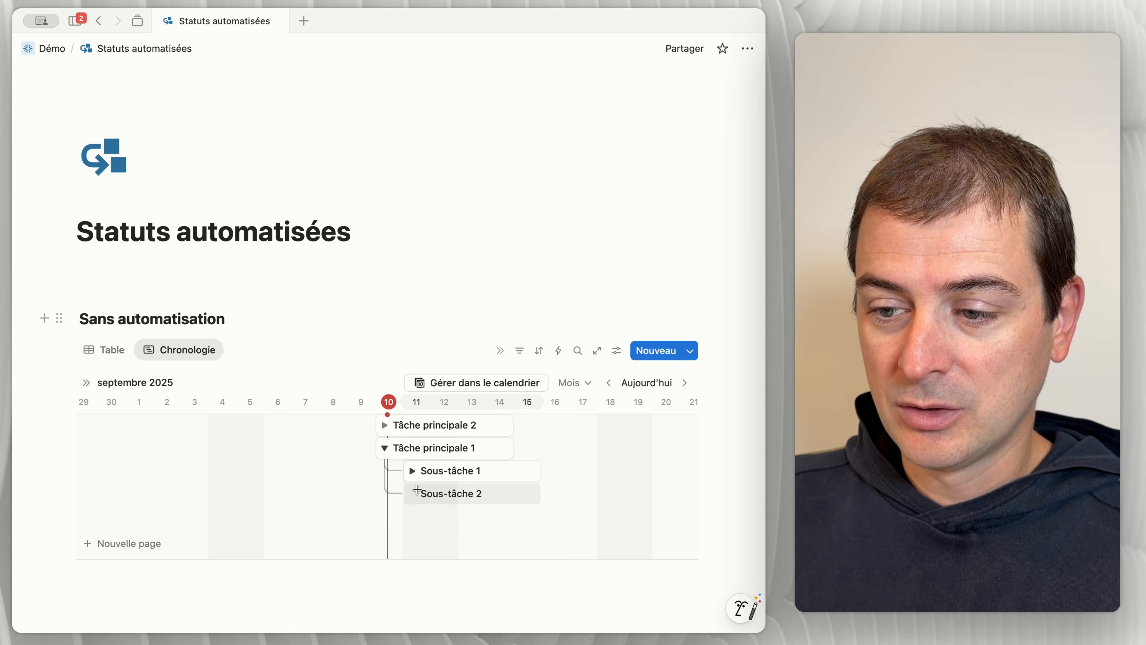
{"action": "left_click", "coordinate": [412, 471]}
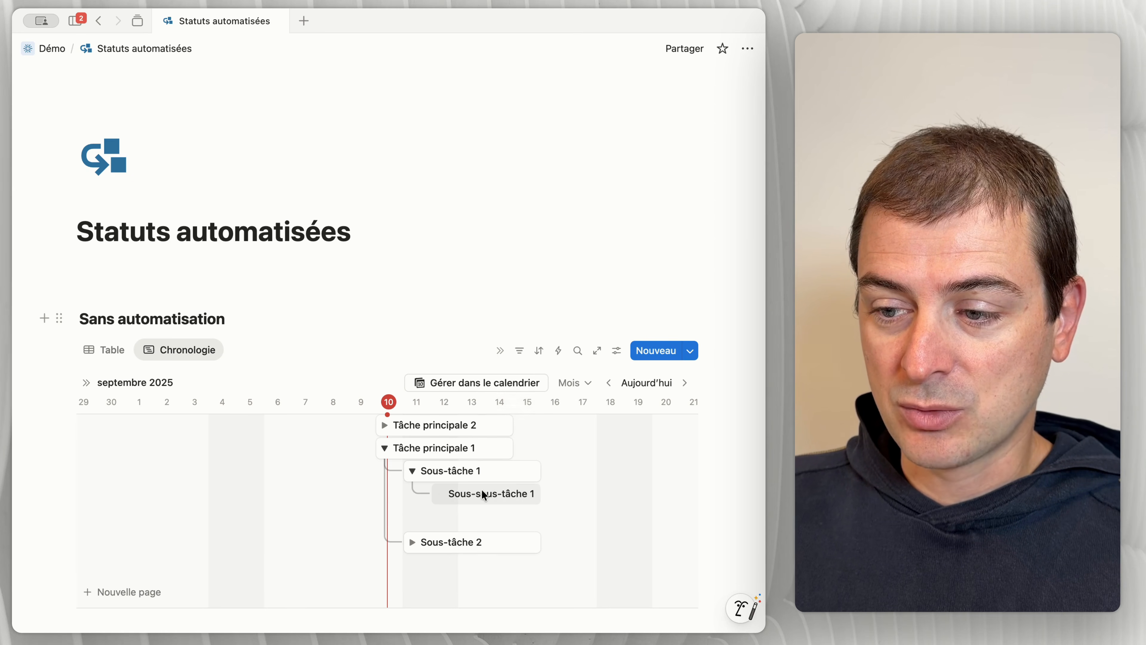
Step: Schedule Sous-sous-tâche 1 from the 12th to the 16th of October, check the table view, and return to the timeline
{"action": "left_click", "coordinate": [445, 493]}
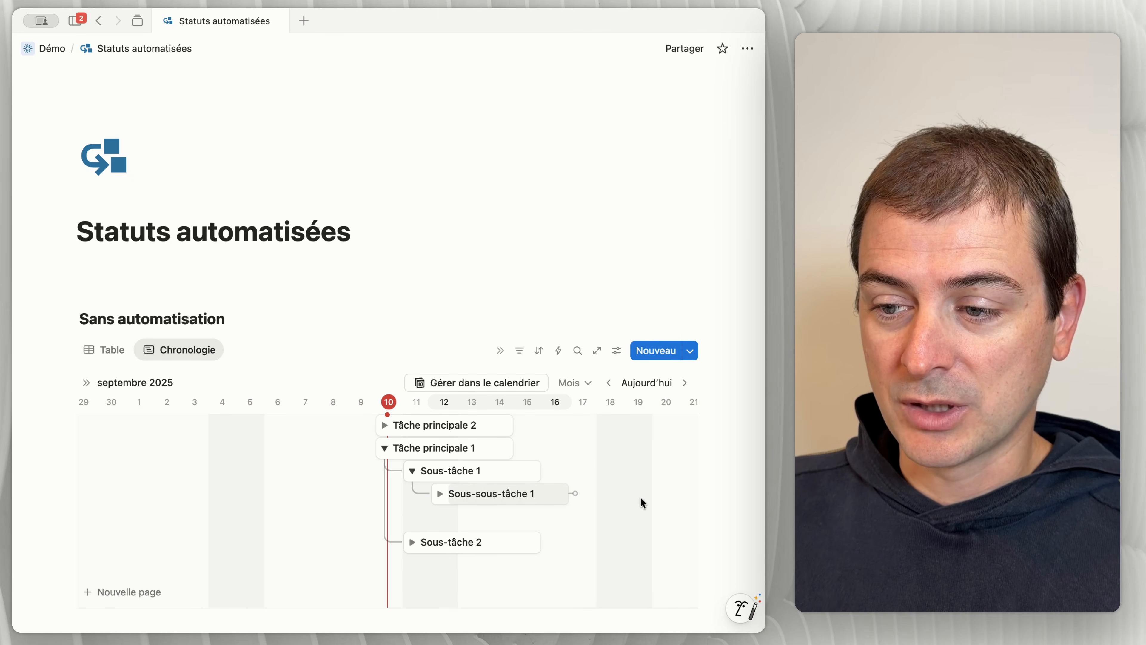
{"action": "left_click", "coordinate": [126, 350]}
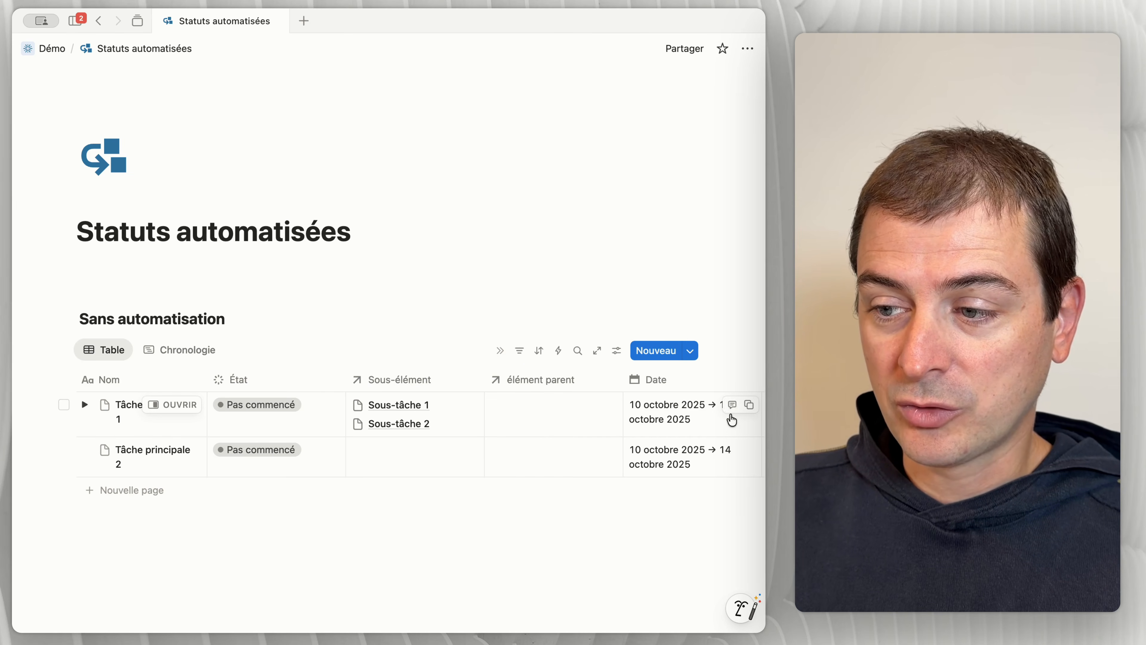
{"action": "left_click", "coordinate": [197, 362]}
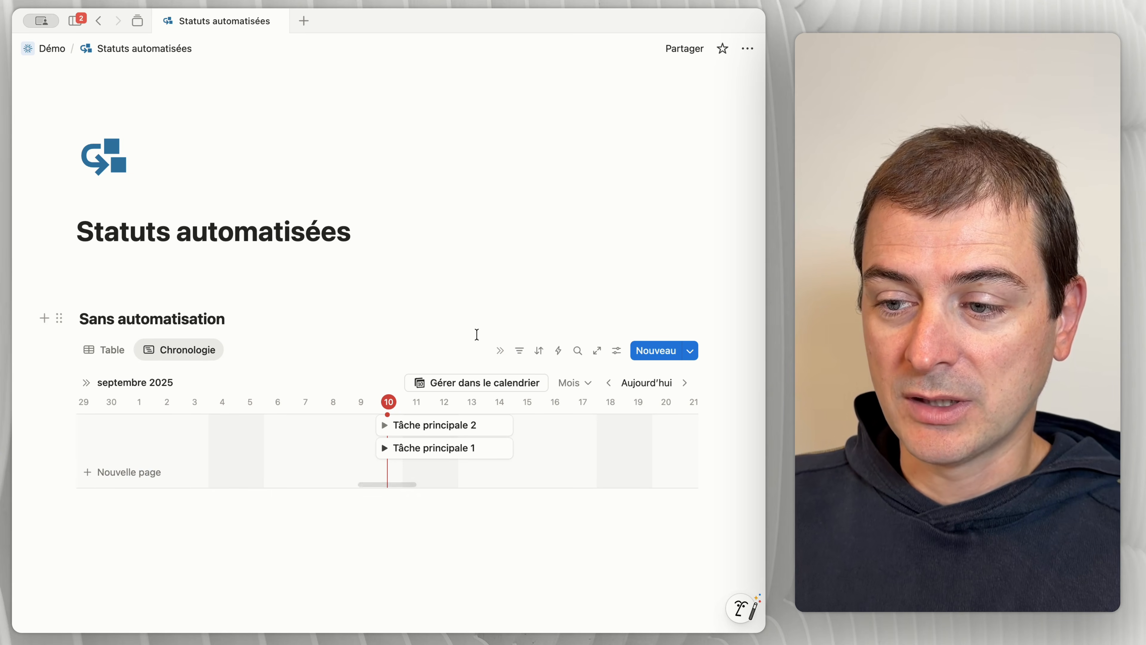
Step: Expand Tâche principale 1 and Sous-tâche 1 in the timeline and set the État of Sous-sous-tâche 1 to Terminé
{"action": "scroll", "coordinate": [318, 363], "scroll_direction": "down", "scroll_amount": 2}
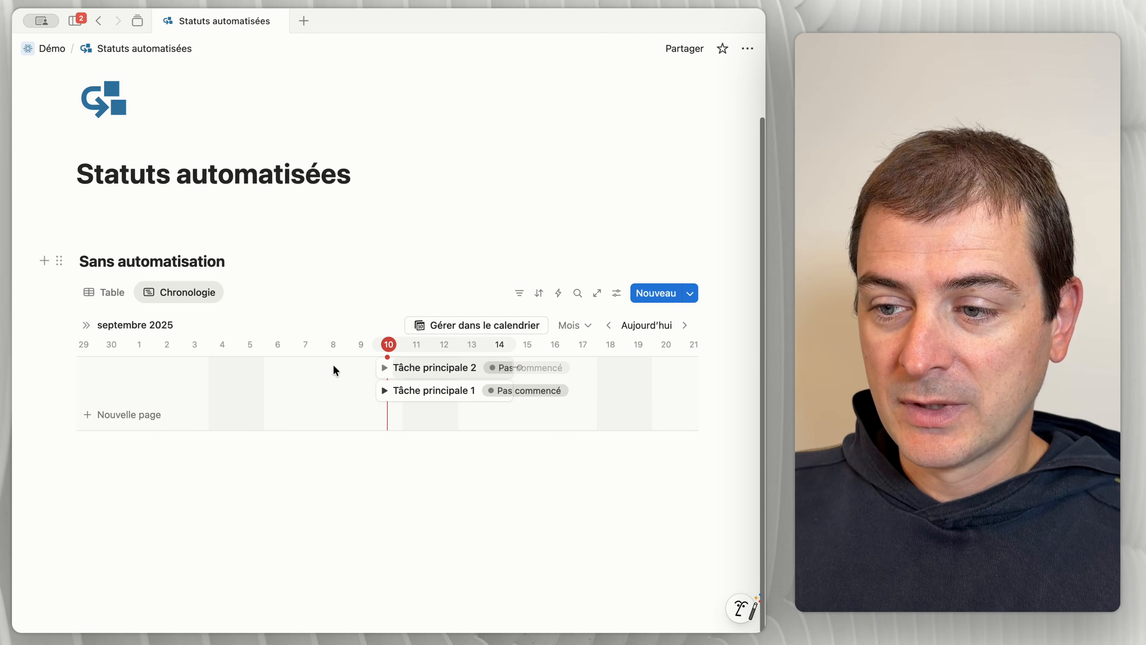
{"action": "left_click", "coordinate": [384, 391]}
{"action": "left_click", "coordinate": [412, 413]}
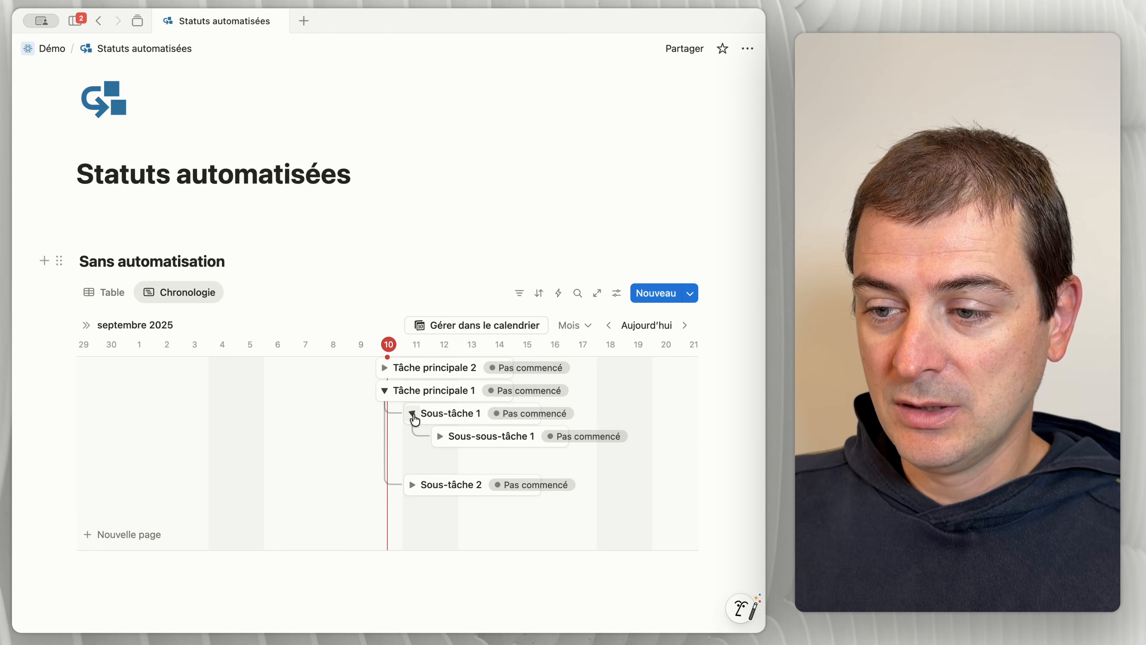
{"action": "left_click", "coordinate": [559, 443]}
{"action": "left_click", "coordinate": [452, 208]}
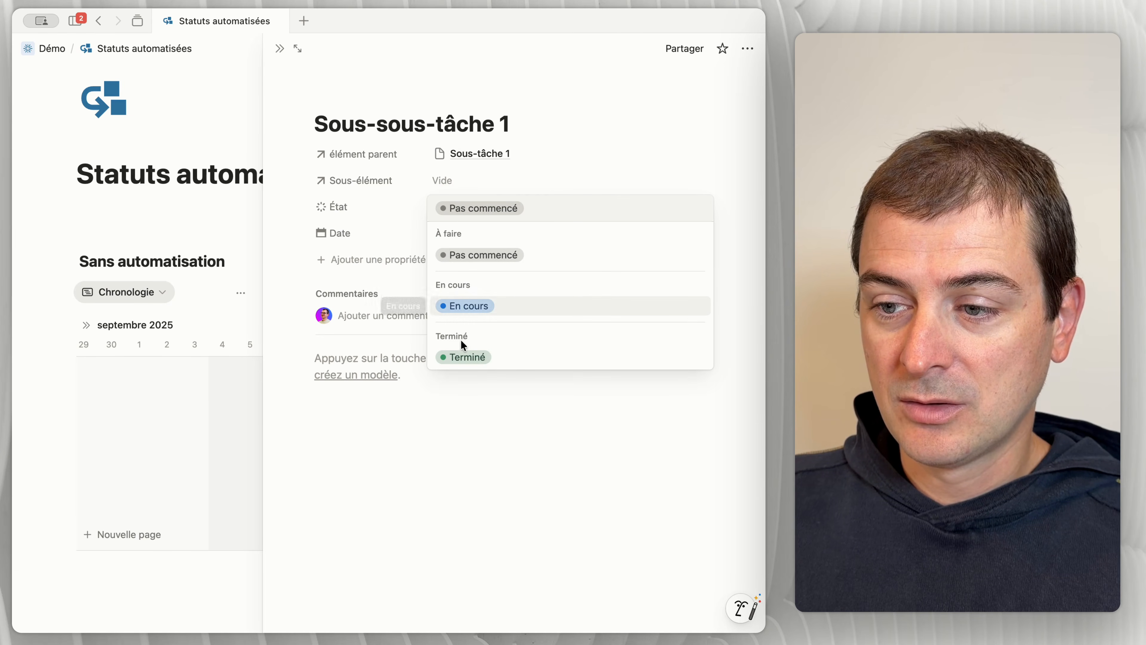
{"action": "left_click", "coordinate": [465, 357]}
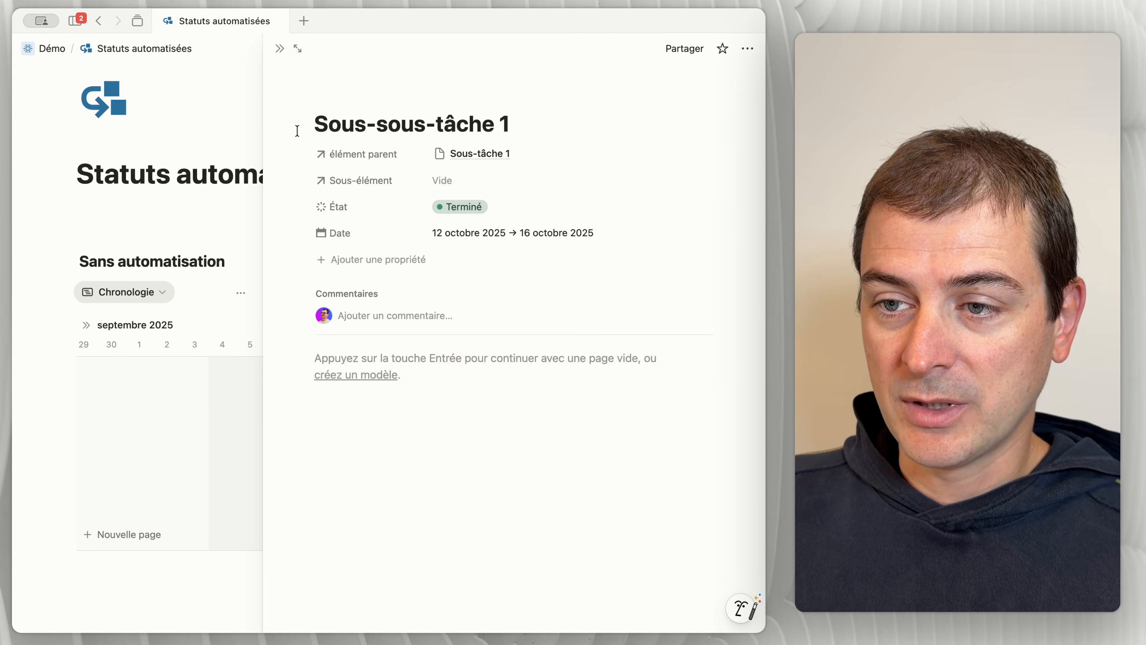
{"action": "left_click", "coordinate": [279, 48]}
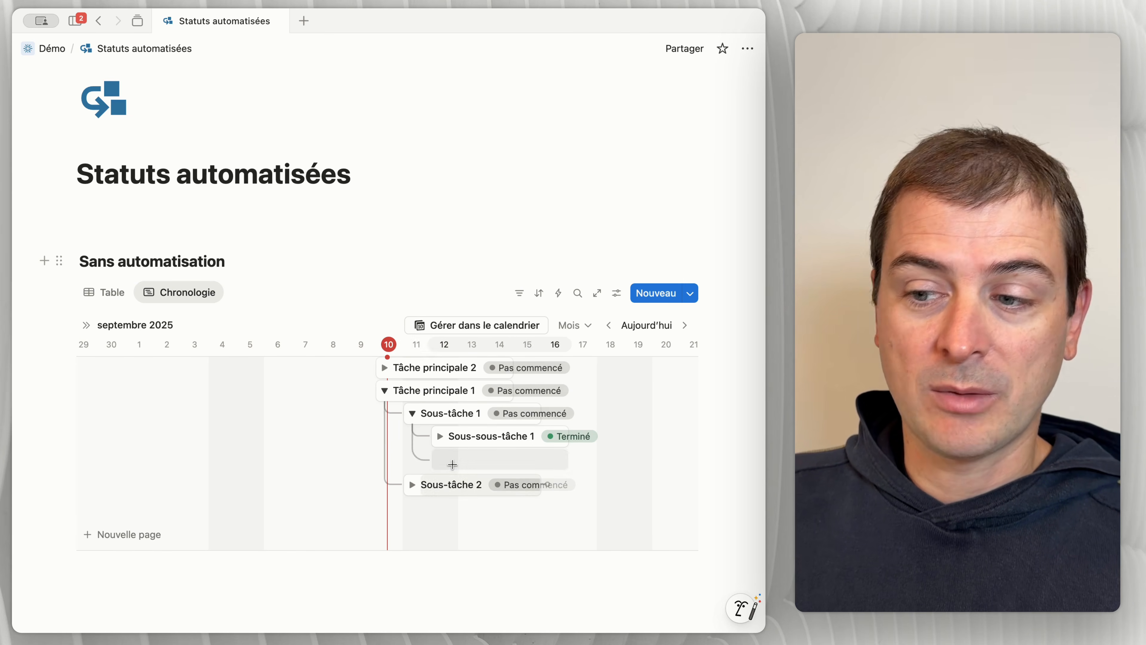
Step: Set the État of Sous-tâche 1 to Terminé and collapse its sub-items in the timeline
{"action": "left_click", "coordinate": [519, 426]}
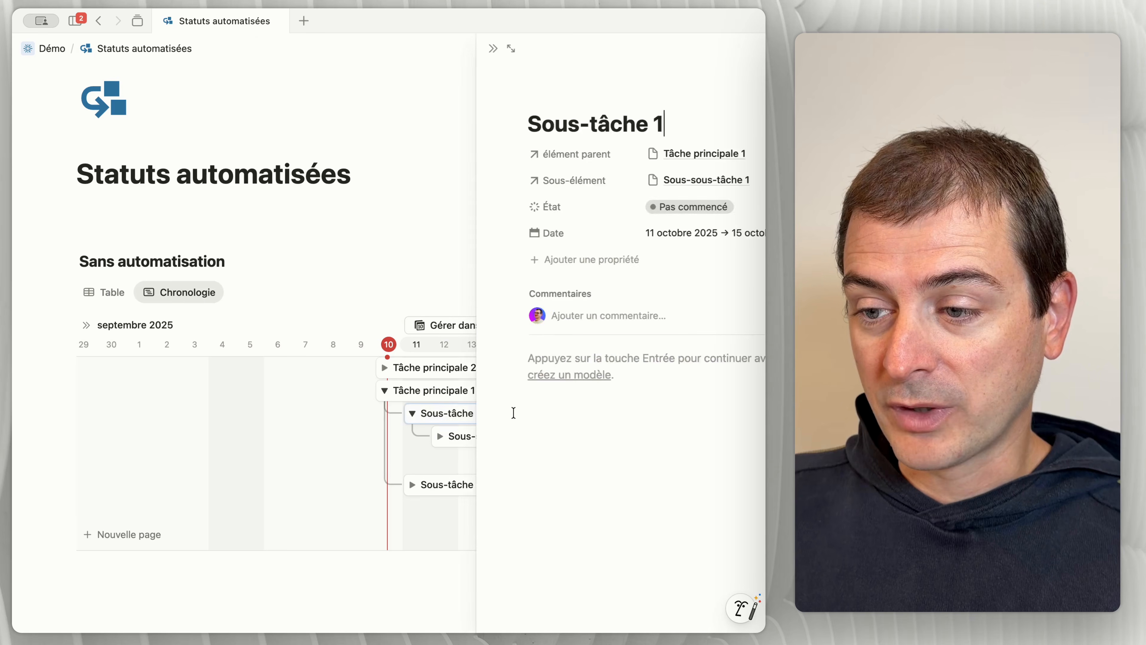
{"action": "left_click", "coordinate": [469, 208]}
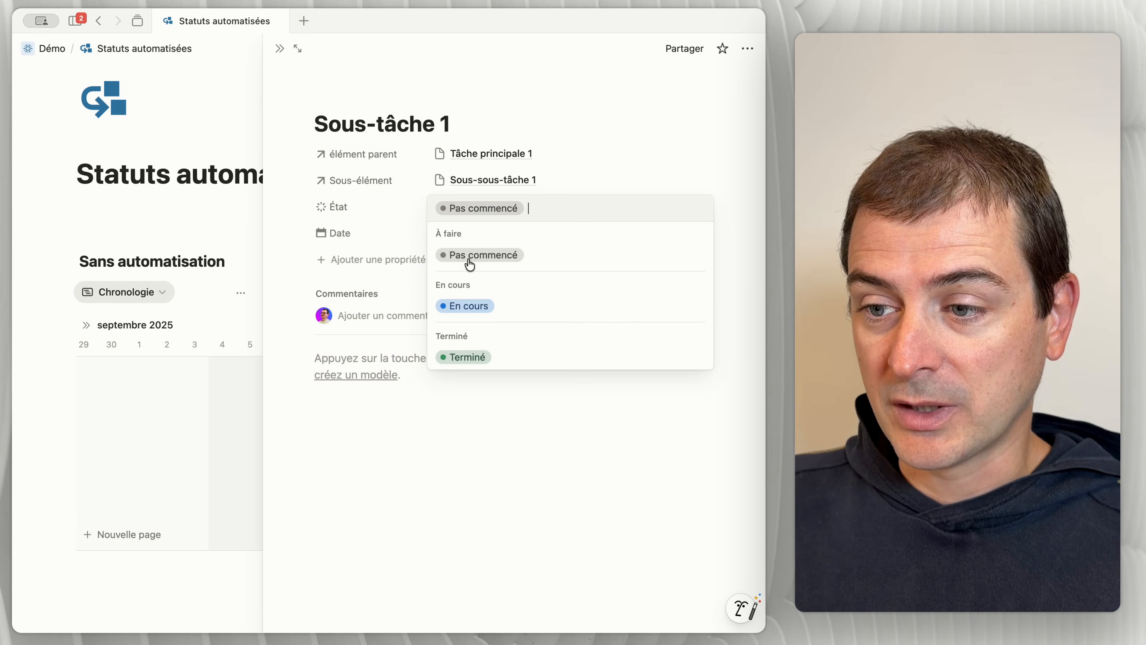
{"action": "left_click", "coordinate": [465, 357]}
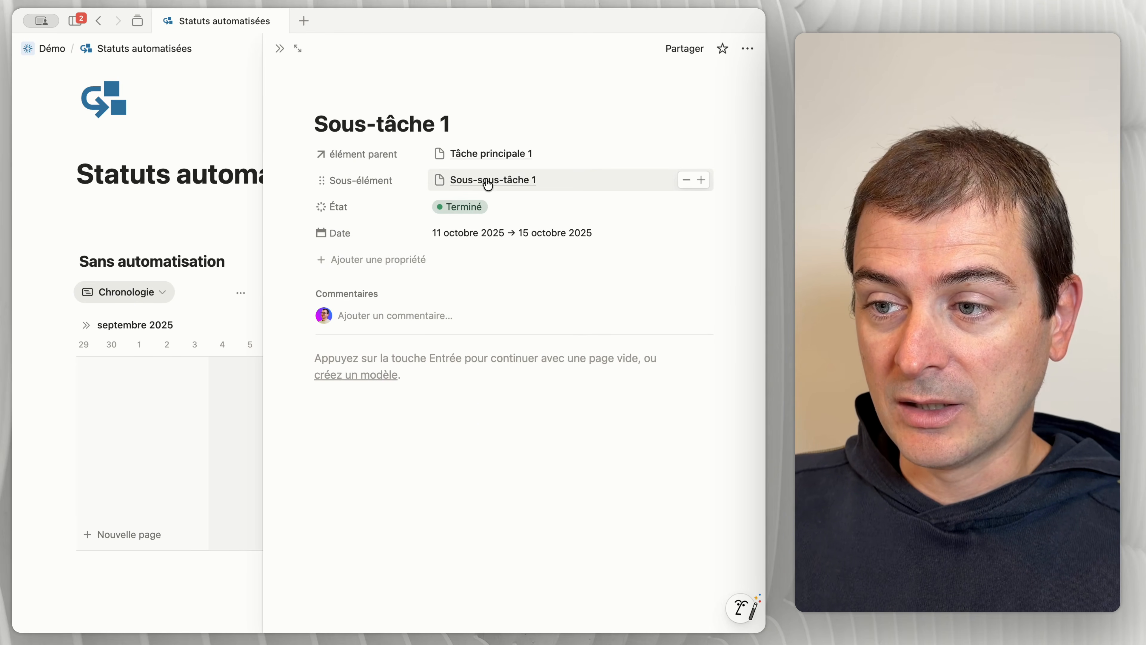
{"action": "left_click", "coordinate": [280, 49]}
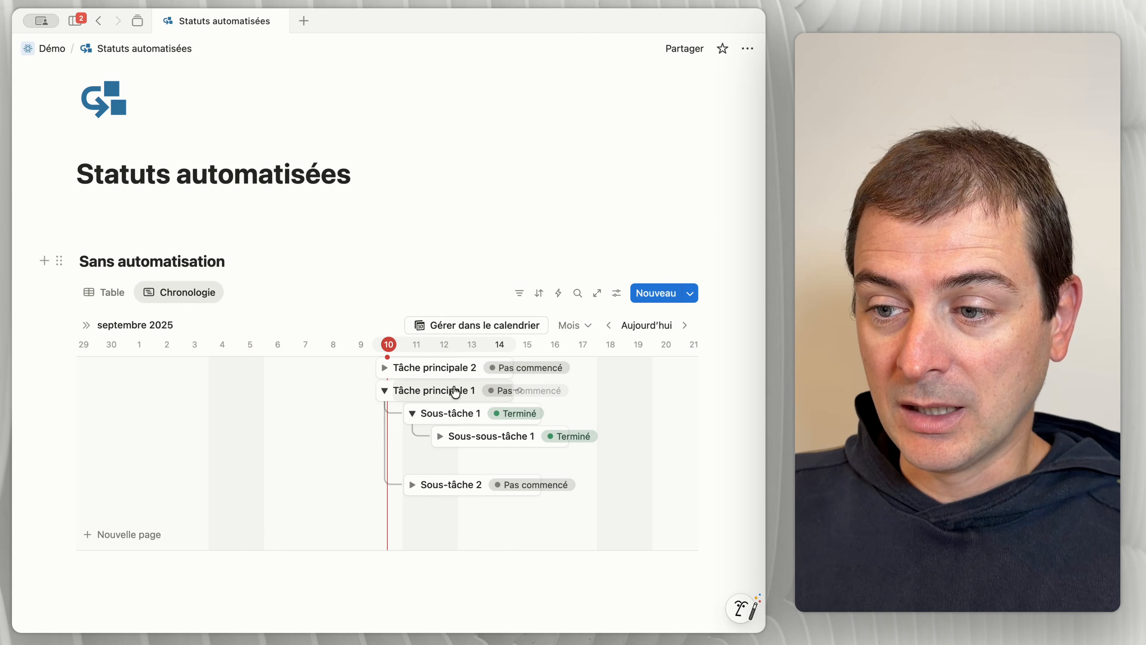
{"action": "left_click", "coordinate": [412, 413]}
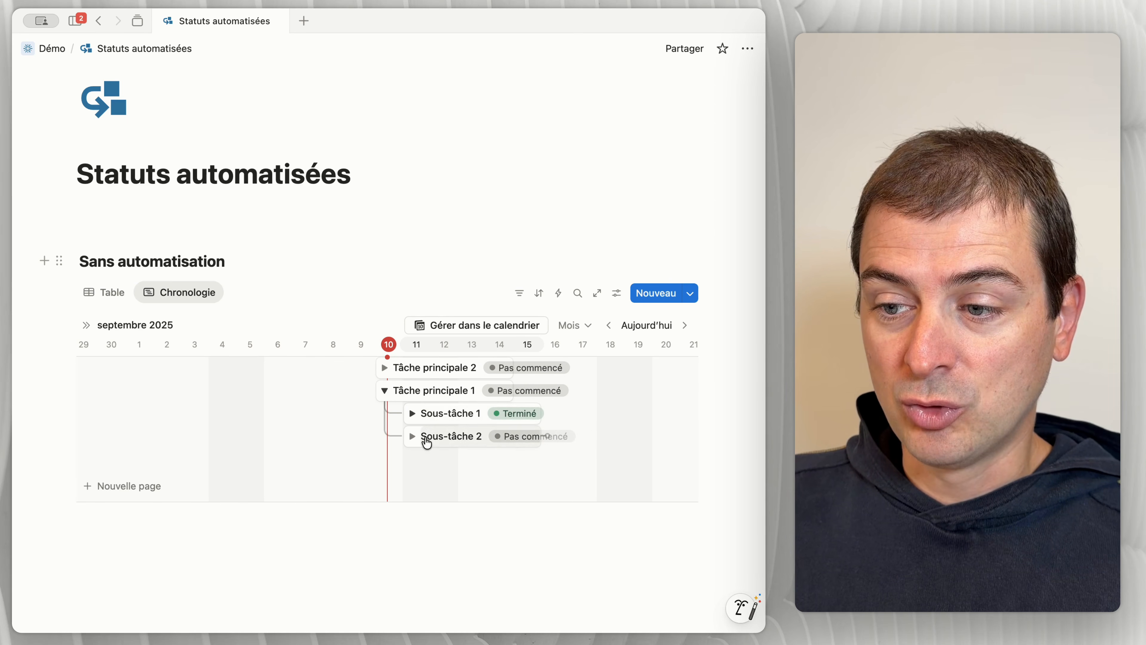
Step: Set the État of Tâche principale 1 to En cours and close its page
{"action": "left_click", "coordinate": [500, 390]}
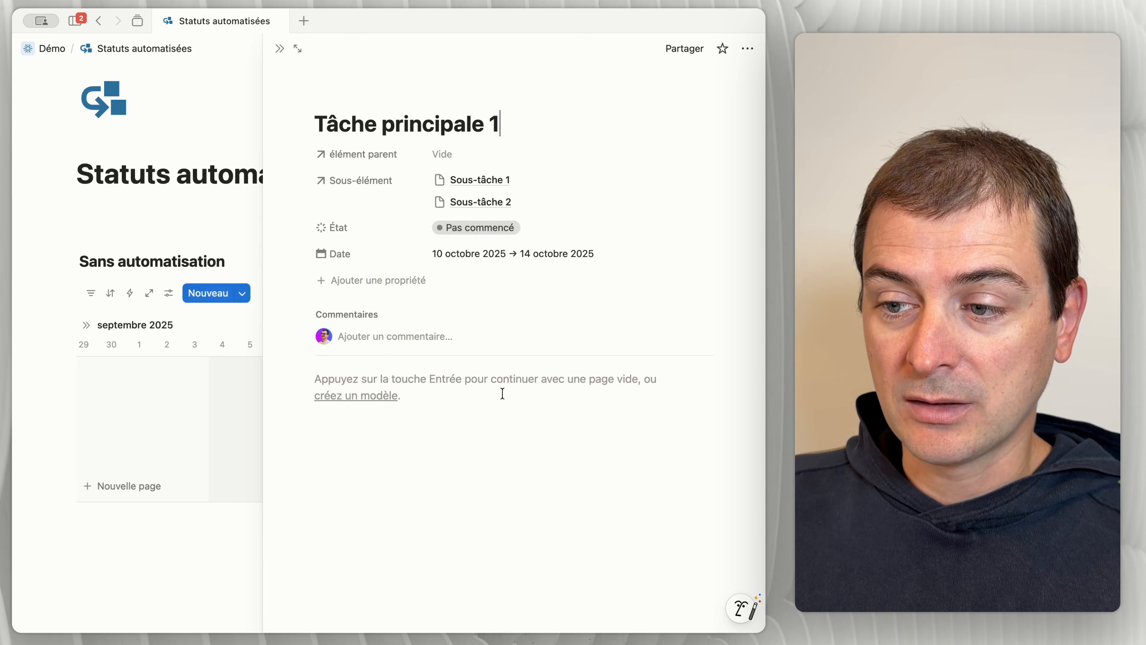
{"action": "left_click", "coordinate": [468, 228]}
{"action": "left_click", "coordinate": [468, 327]}
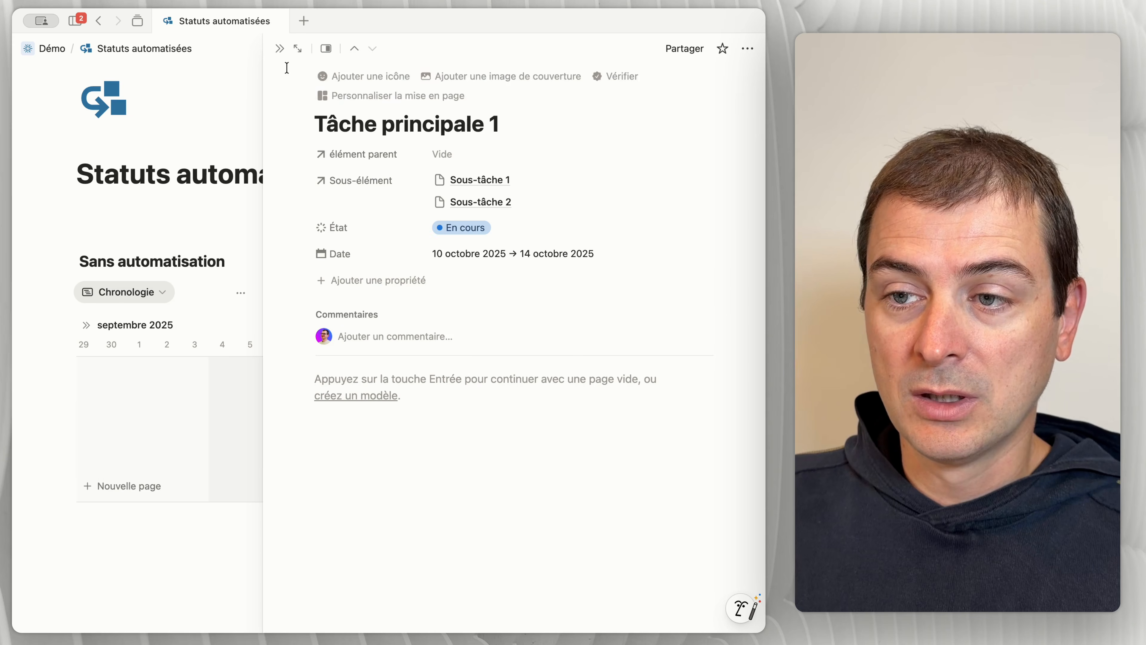
{"action": "left_click", "coordinate": [279, 50]}
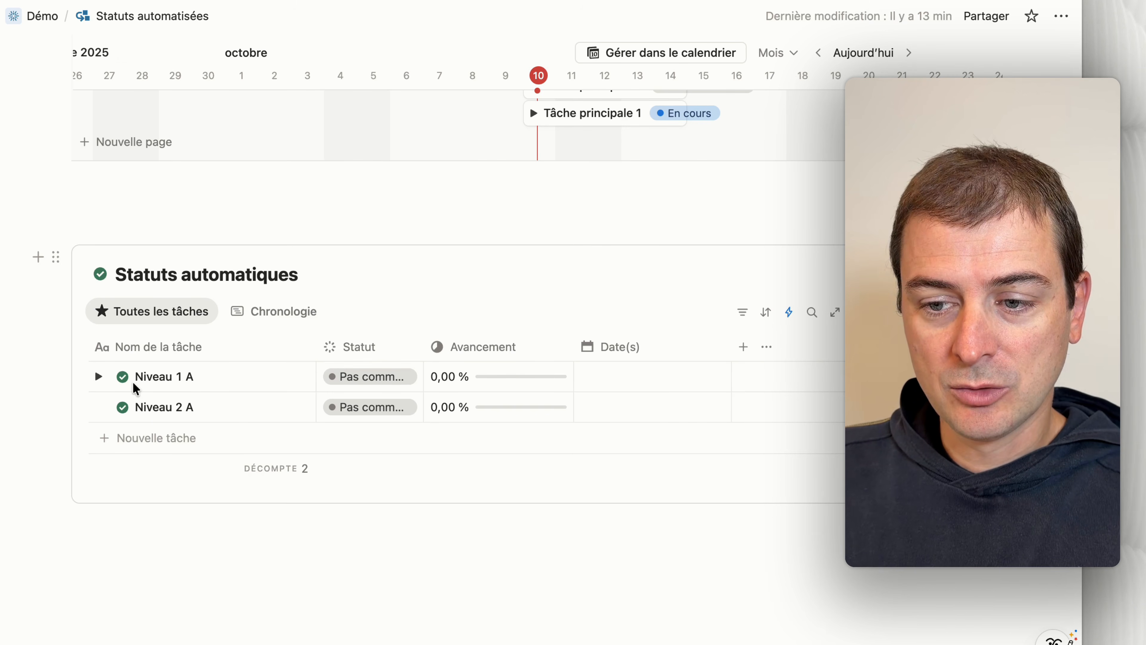
Step: Switch the Sans automatisation database back to its Table view
{"action": "scroll", "coordinate": [164, 403], "scroll_direction": "up", "scroll_amount": 1}
{"action": "scroll", "coordinate": [163, 403], "scroll_direction": "up", "scroll_amount": 6}
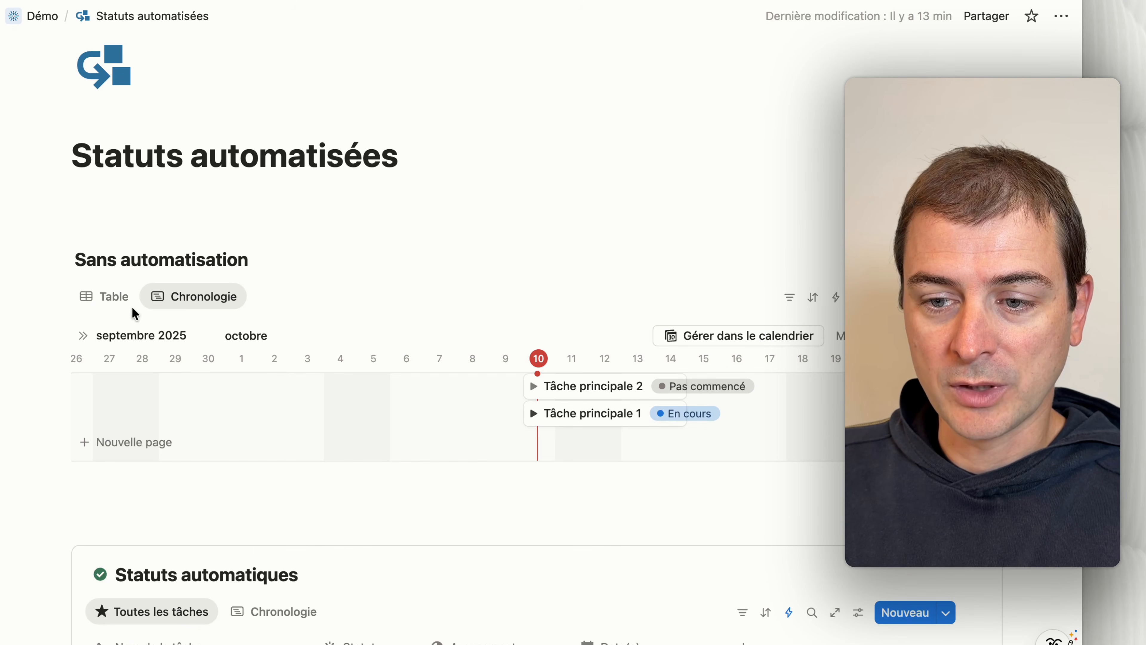
{"action": "left_click", "coordinate": [109, 298]}
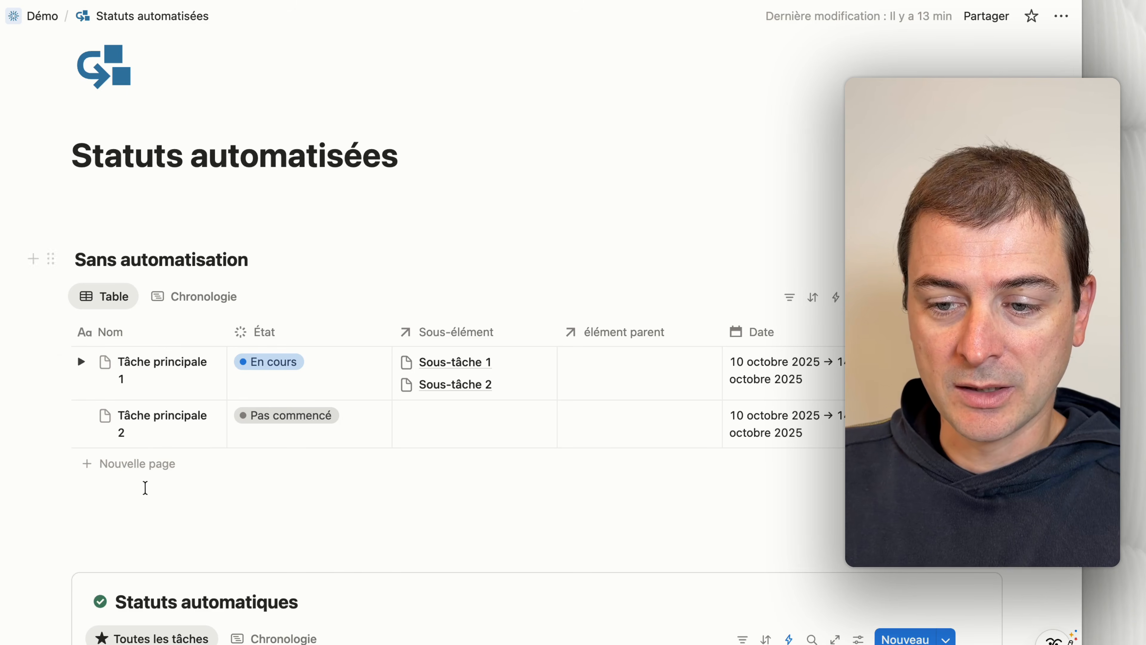
Step: In the Statuts automatiques database, expand Niveau 1 A and its nested Niveau 2 A, and set Niveau 3 A's Statut to En cours
{"action": "scroll", "coordinate": [167, 443], "scroll_direction": "down", "scroll_amount": 7}
{"action": "left_click", "coordinate": [98, 346]}
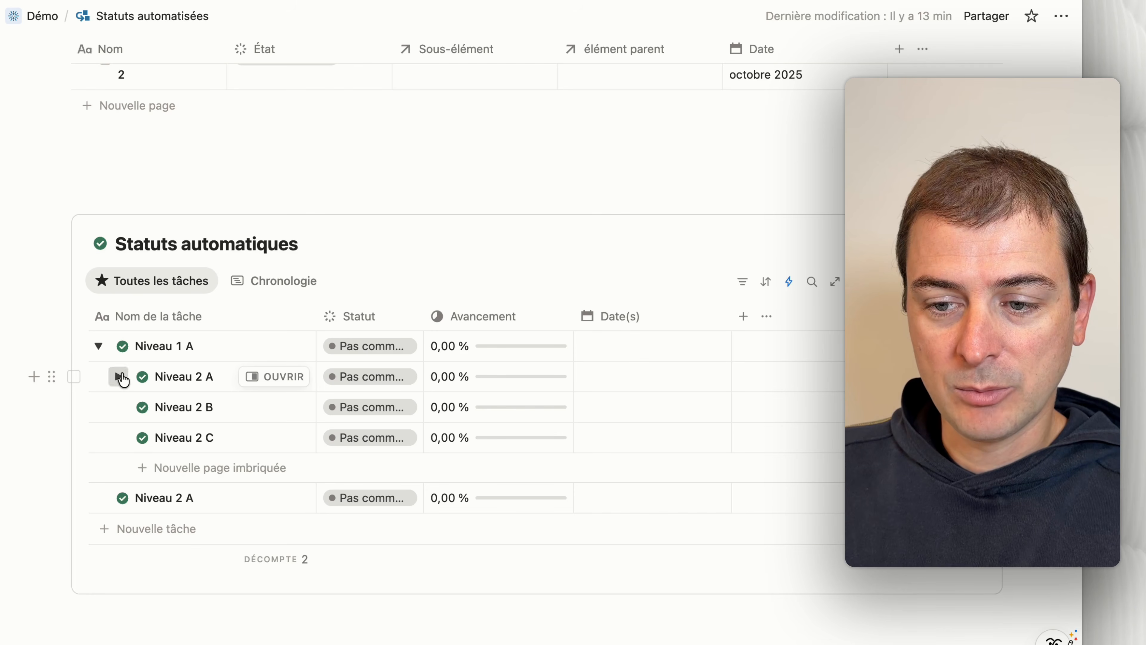
{"action": "left_click", "coordinate": [119, 376]}
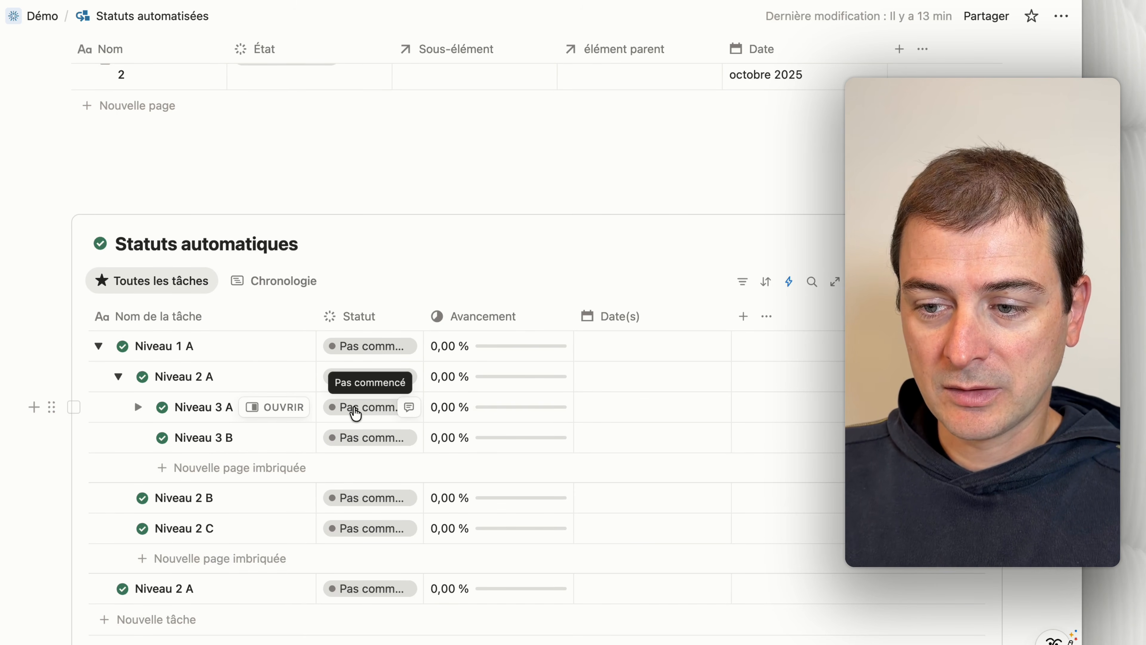
{"action": "left_click", "coordinate": [355, 412]}
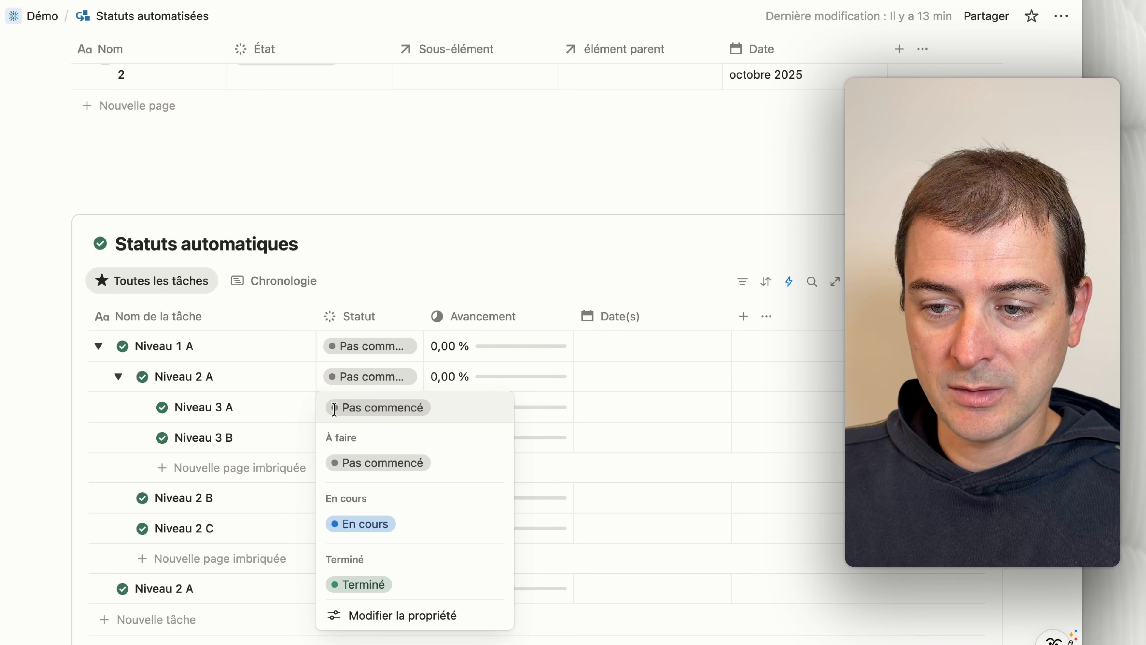
{"action": "left_click", "coordinate": [391, 528]}
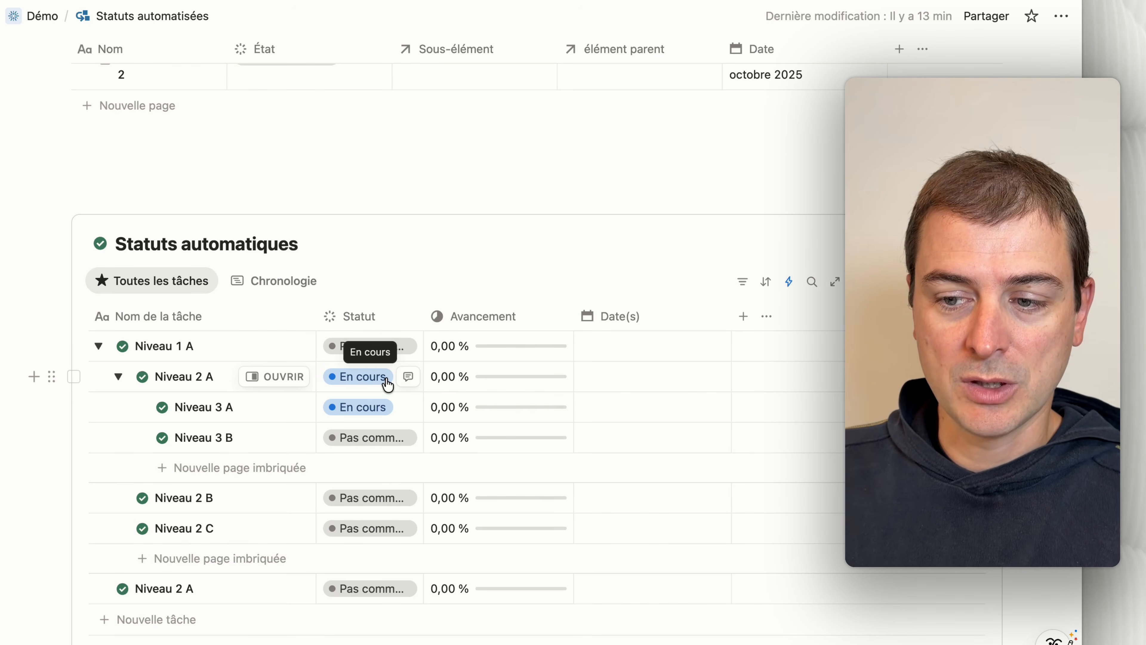
Step: Set Niveau 3 A's Statut to Terminé and check the progress of its parent task Niveau 2 A
{"action": "left_click", "coordinate": [366, 408]}
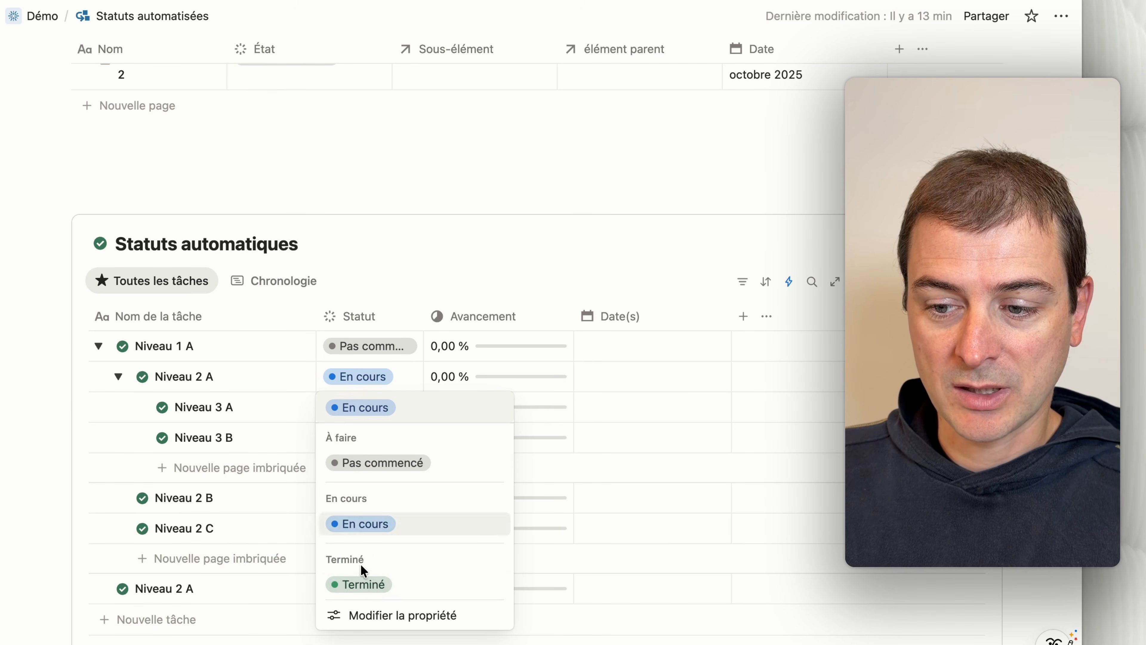
{"action": "left_click", "coordinate": [359, 584]}
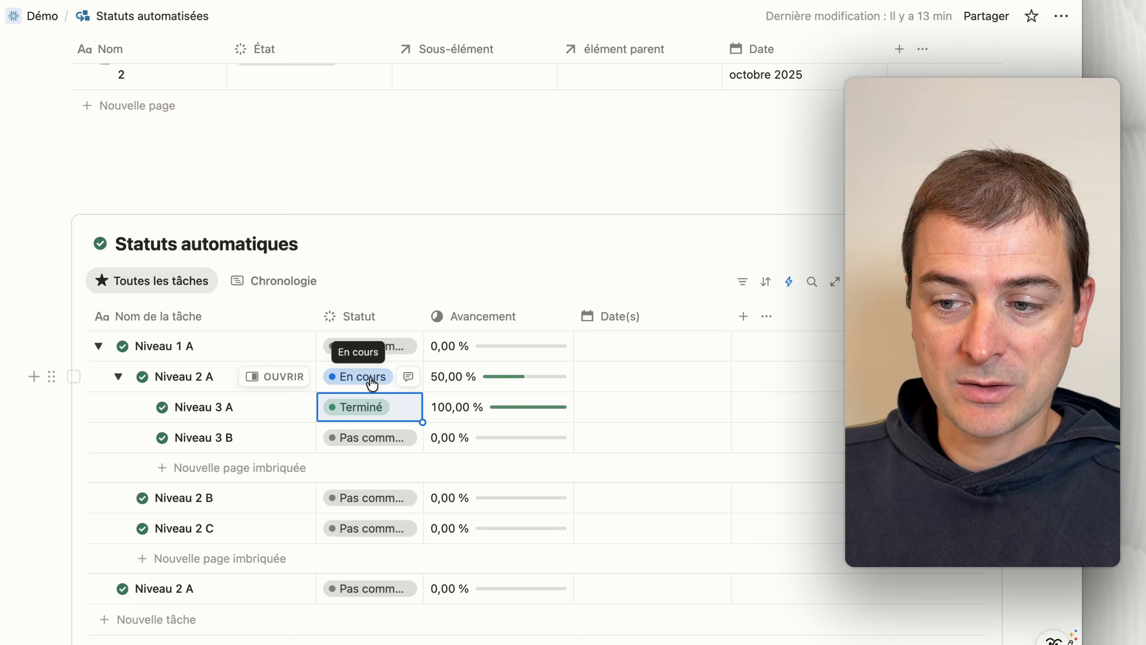
{"action": "mouse_move", "coordinate": [504, 384]}
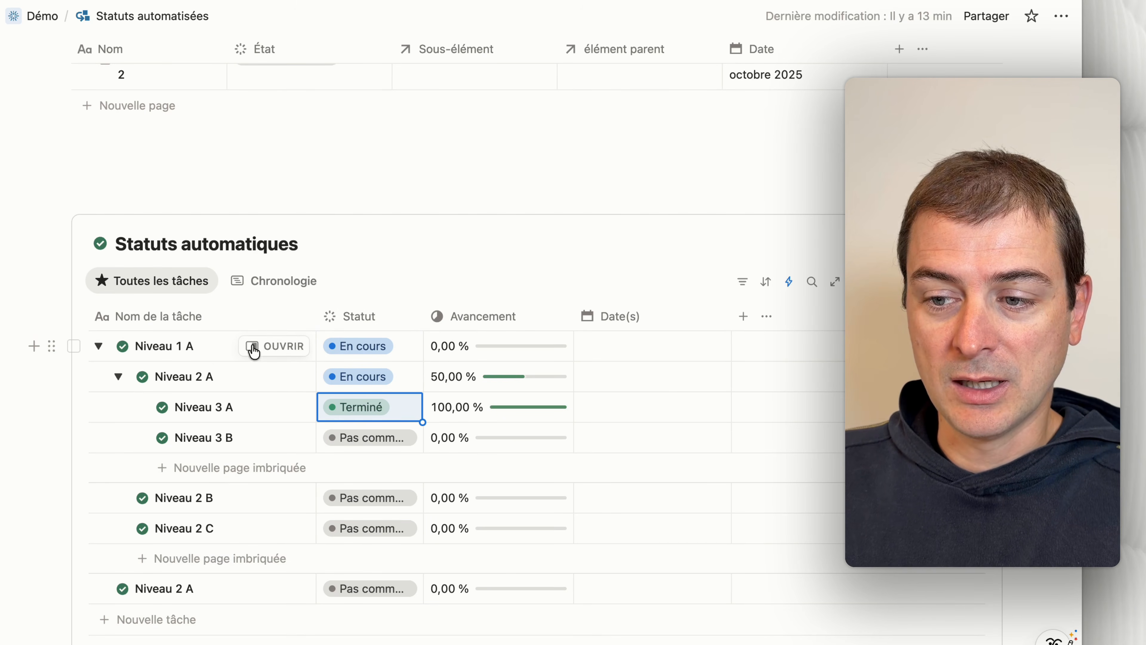
Step: Collapse and reopen Niveau 2 A, set Niveau 3 B's Statut to Terminé, and check the Avancement of Niveau 1 A
{"action": "left_click", "coordinate": [119, 377]}
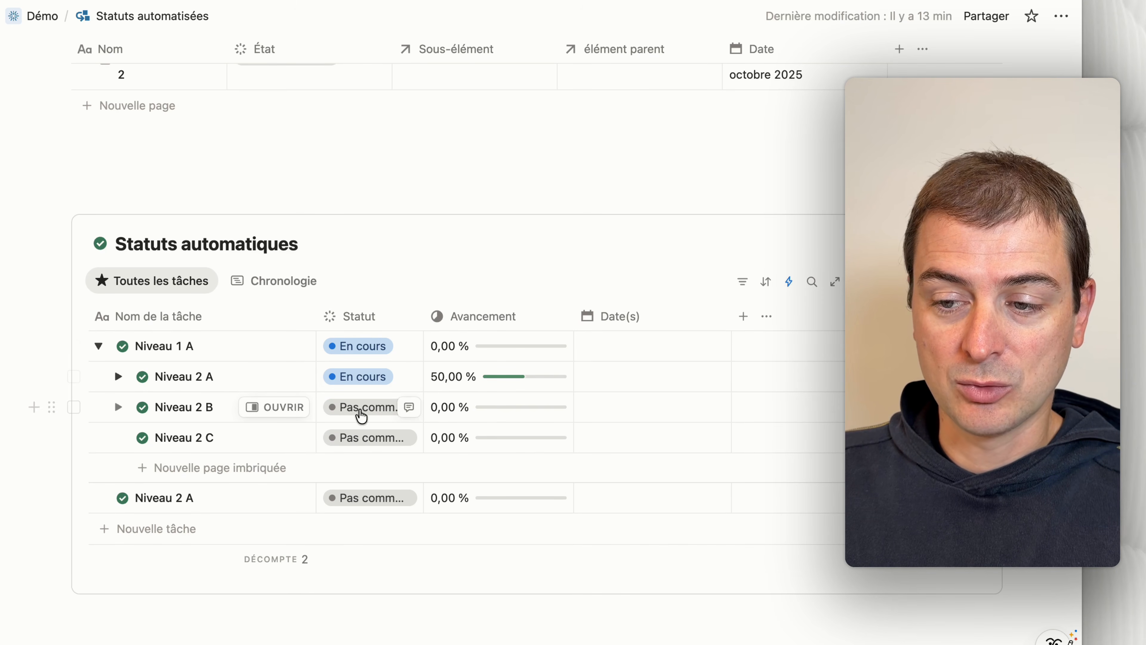
{"action": "left_click", "coordinate": [118, 377]}
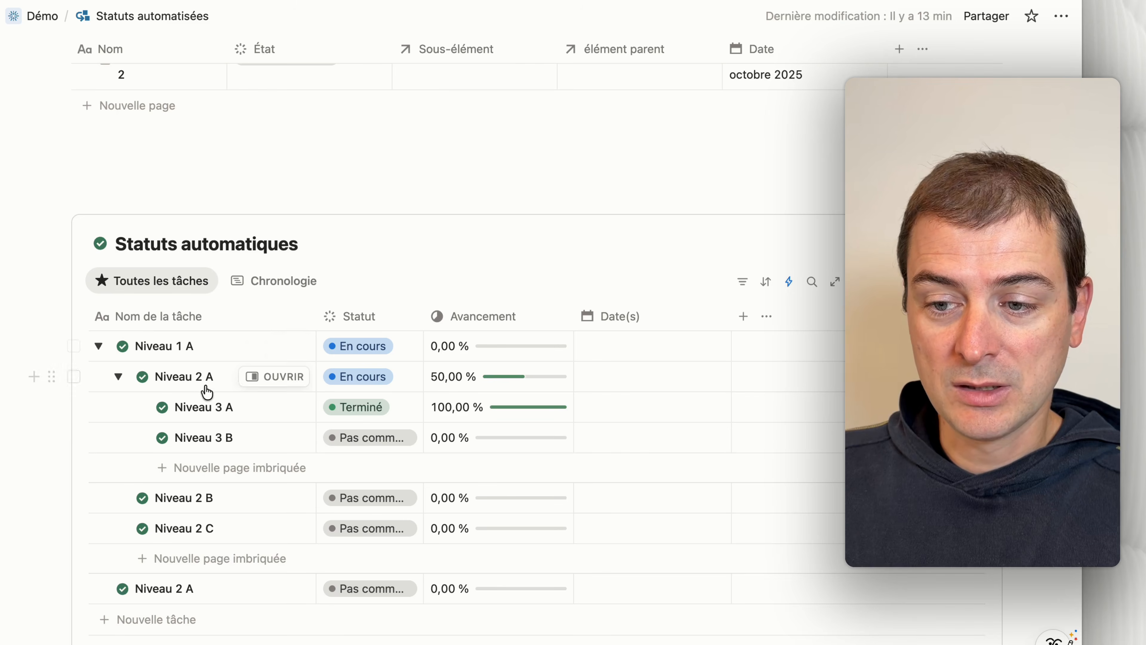
{"action": "left_click", "coordinate": [370, 438]}
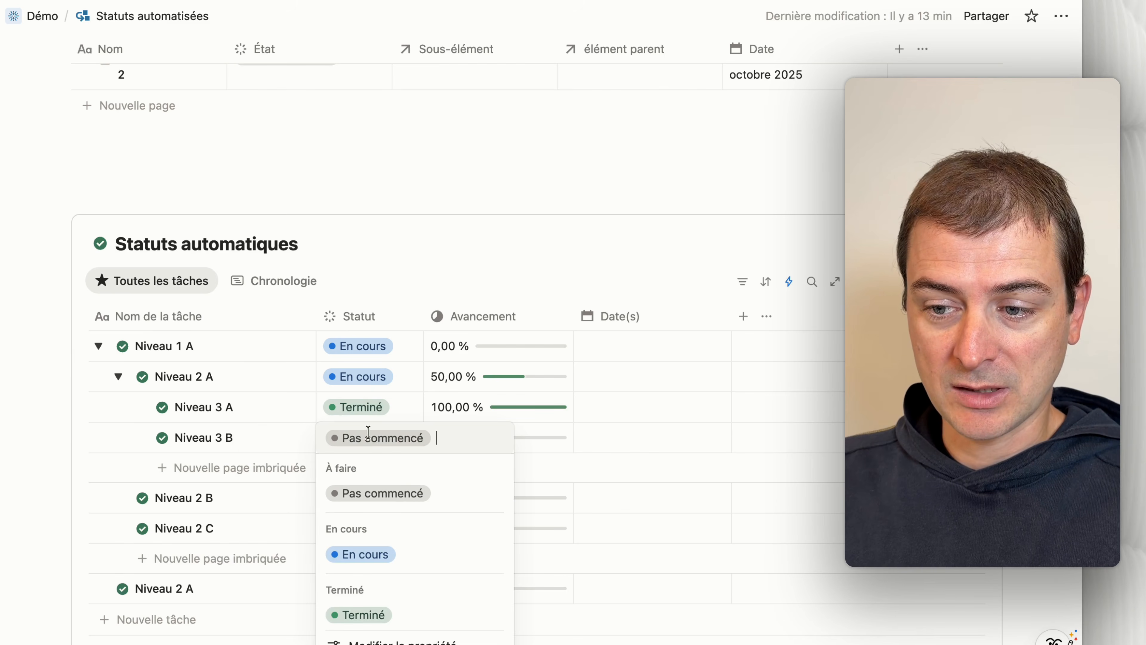
{"action": "left_click", "coordinate": [379, 618]}
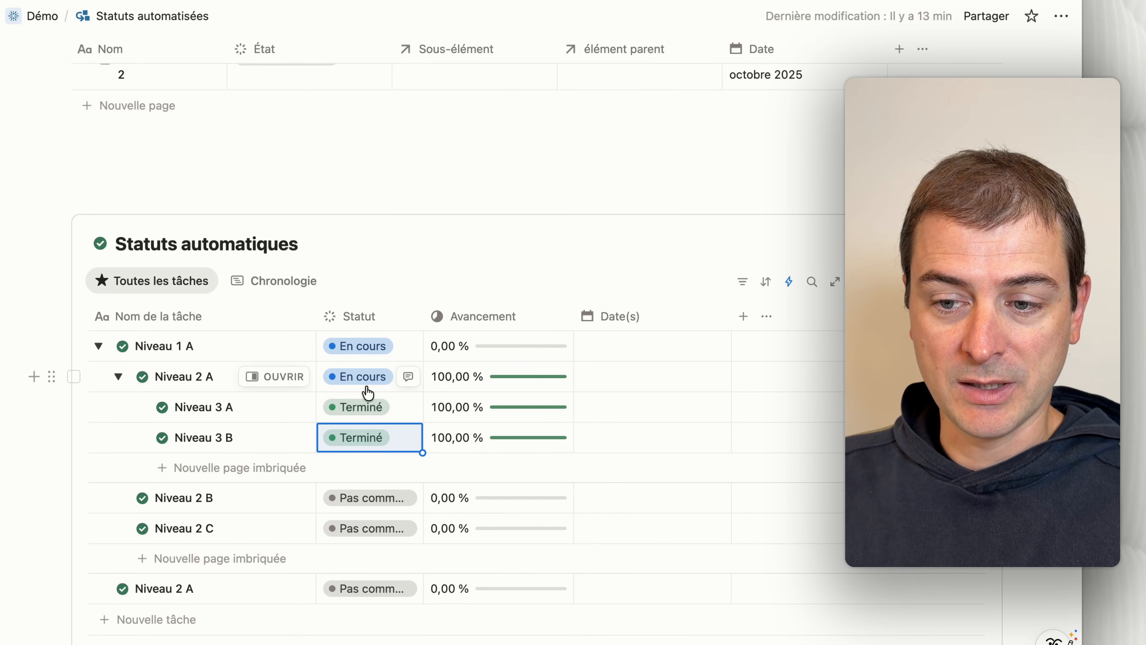
{"action": "mouse_move", "coordinate": [506, 355]}
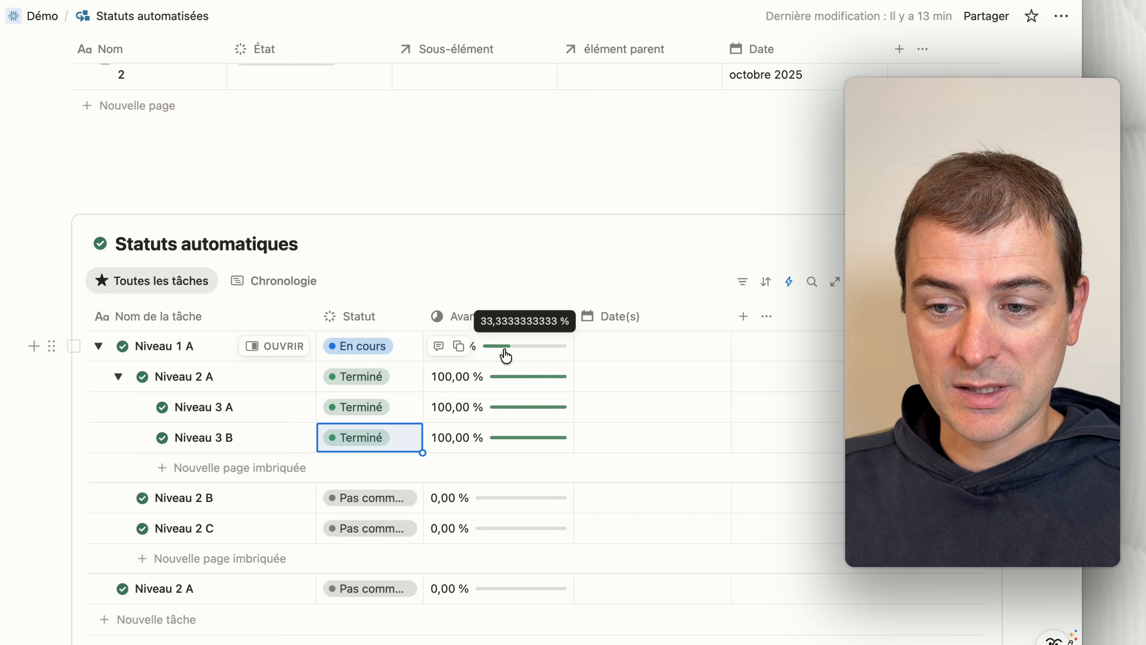
Step: Collapse Niveau 2 A and set the Statut of both Niveau 2 B and Niveau 2 C to Terminé
{"action": "left_click", "coordinate": [118, 376]}
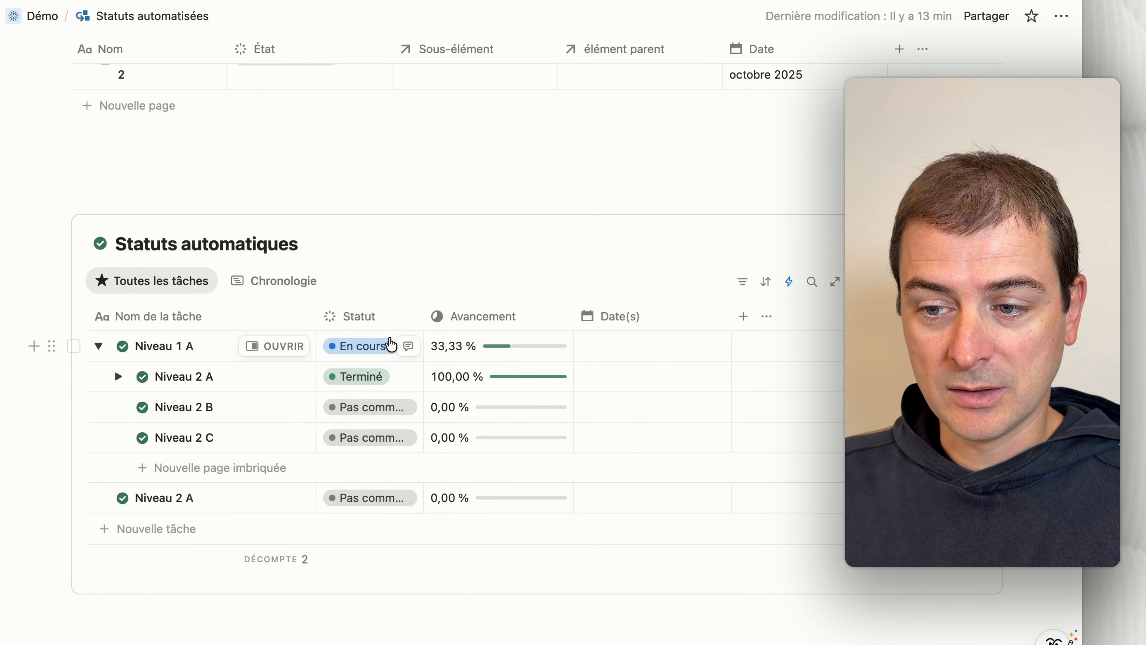
{"action": "left_click", "coordinate": [371, 407]}
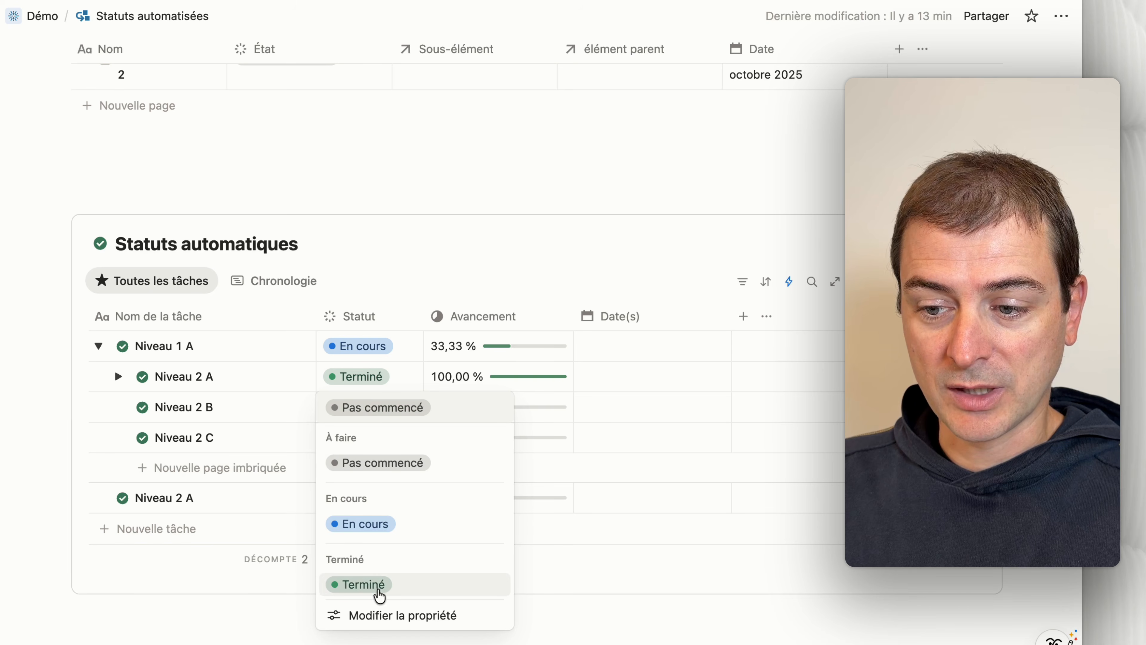
{"action": "left_click", "coordinate": [379, 587]}
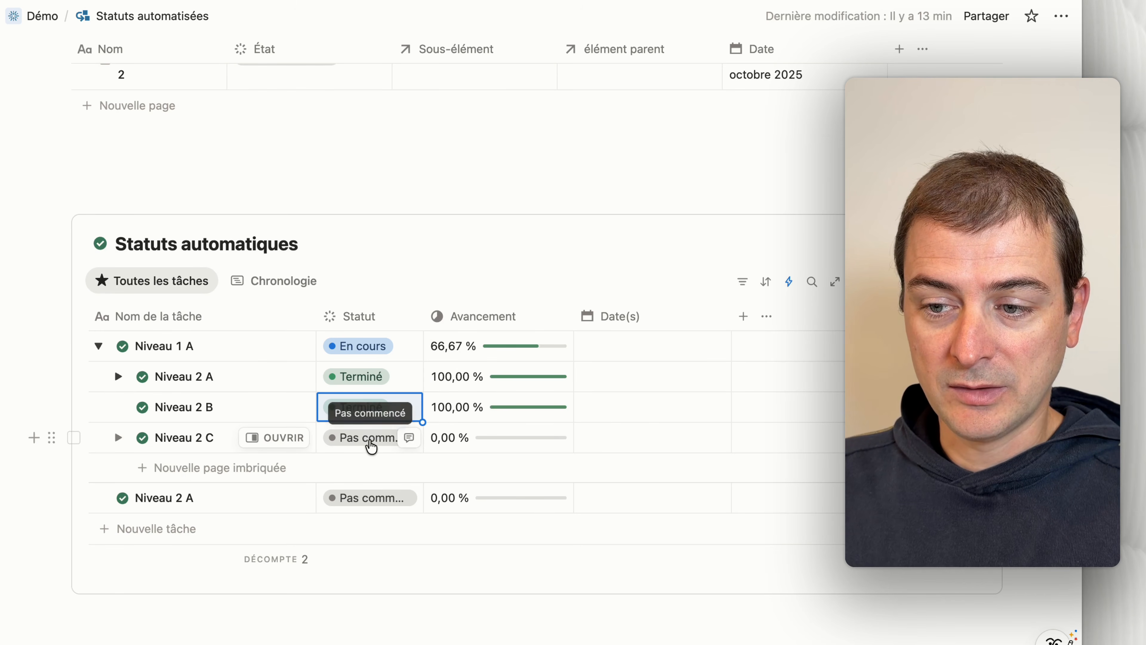
{"action": "left_click", "coordinate": [371, 445]}
{"action": "left_click", "coordinate": [361, 615]}
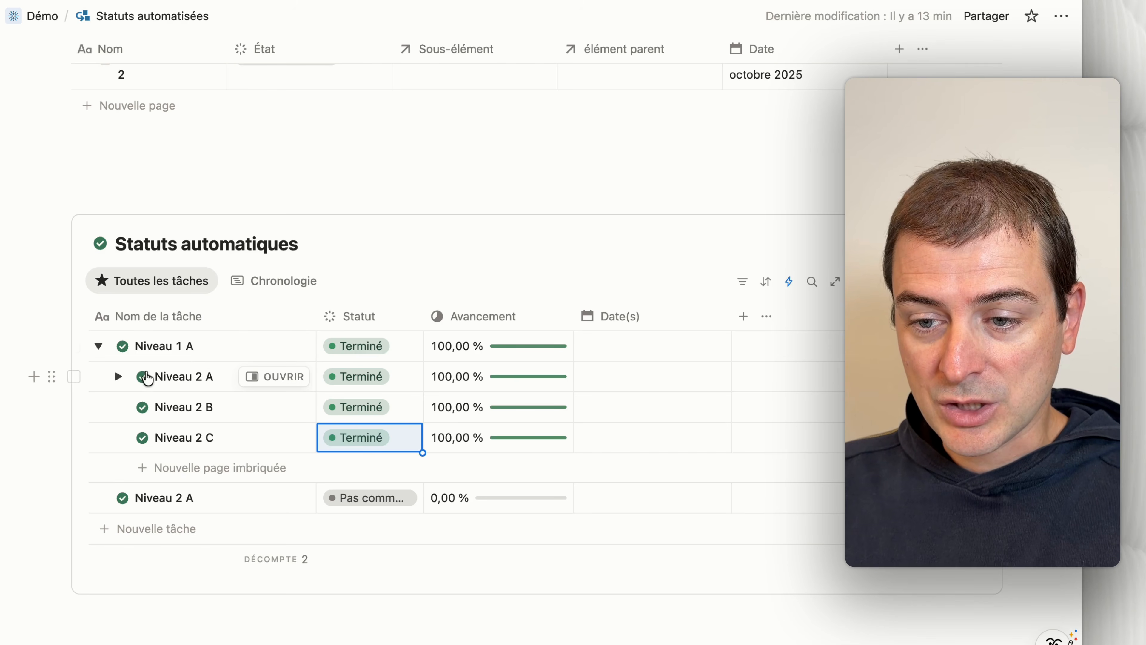
Step: Expand Niveau 2 A and set the Statut of Niveau 3 A to En cours and of Niveau 3 B to Pas commencé
{"action": "left_click", "coordinate": [118, 376]}
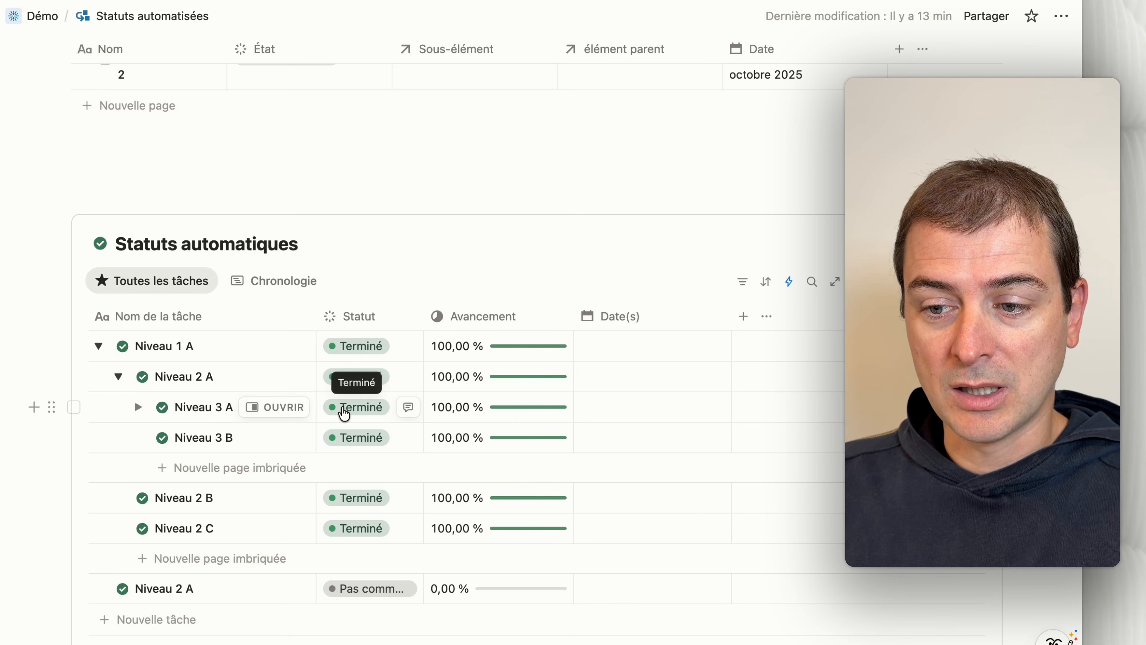
{"action": "left_click", "coordinate": [343, 408]}
{"action": "left_click", "coordinate": [375, 525]}
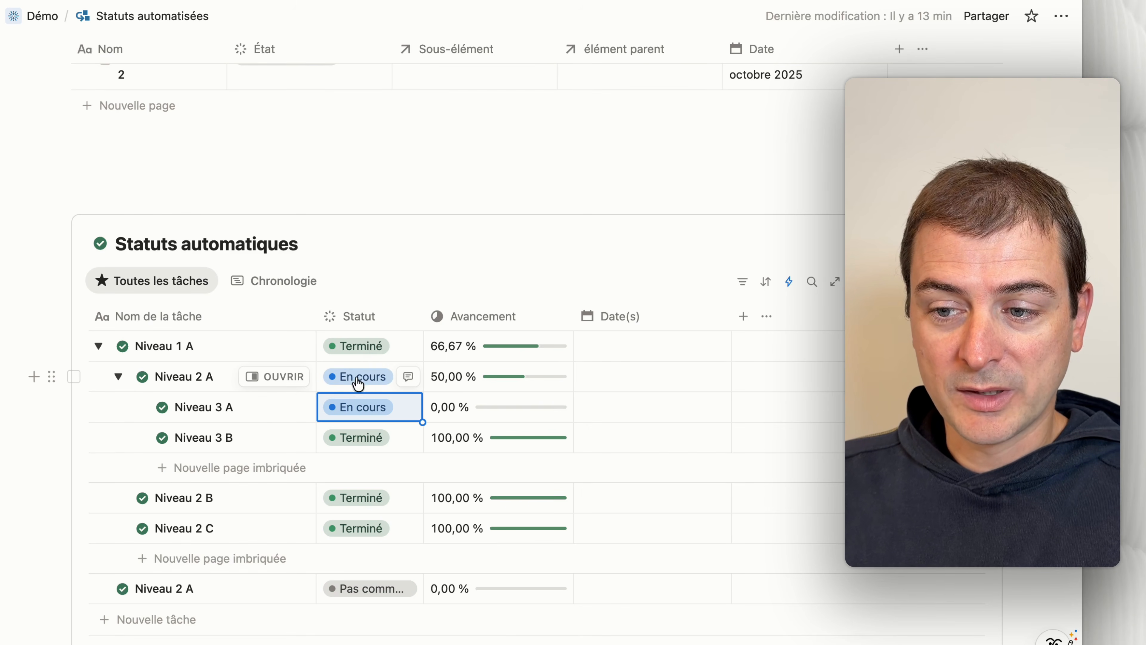
{"action": "left_click", "coordinate": [362, 439]}
{"action": "left_click", "coordinate": [383, 493]}
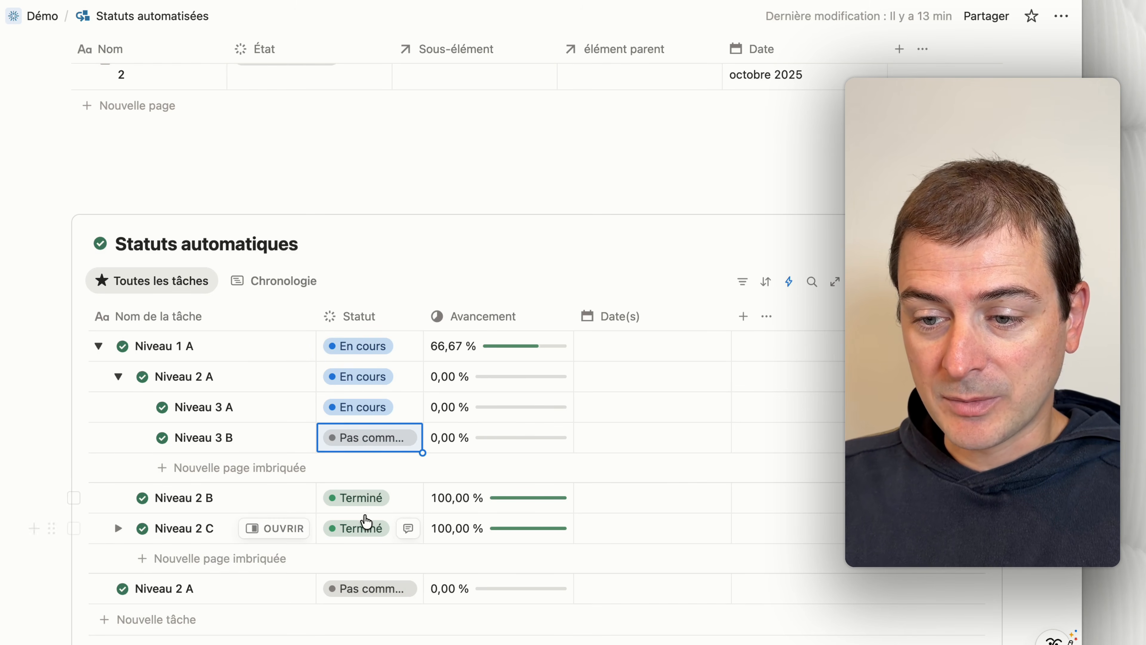
Step: Set the Statut of both Niveau 2 B and Niveau 2 C to Pas commencé
{"action": "left_click", "coordinate": [363, 498]}
{"action": "left_click", "coordinate": [379, 317]}
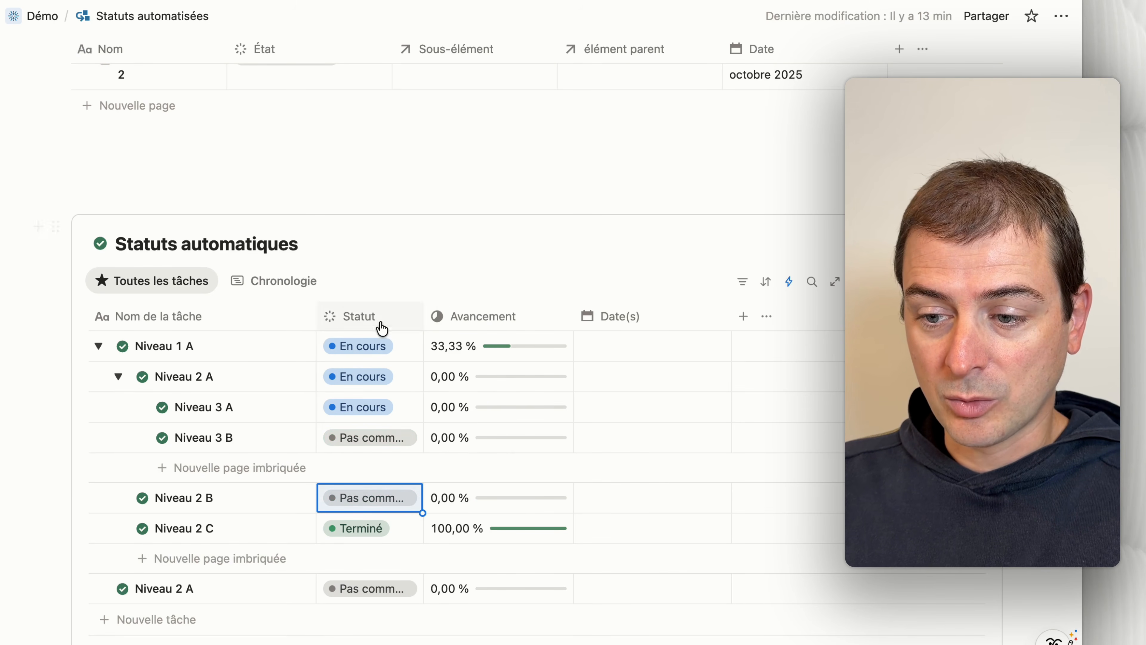
{"action": "left_click", "coordinate": [357, 527]}
{"action": "left_click", "coordinate": [372, 343]}
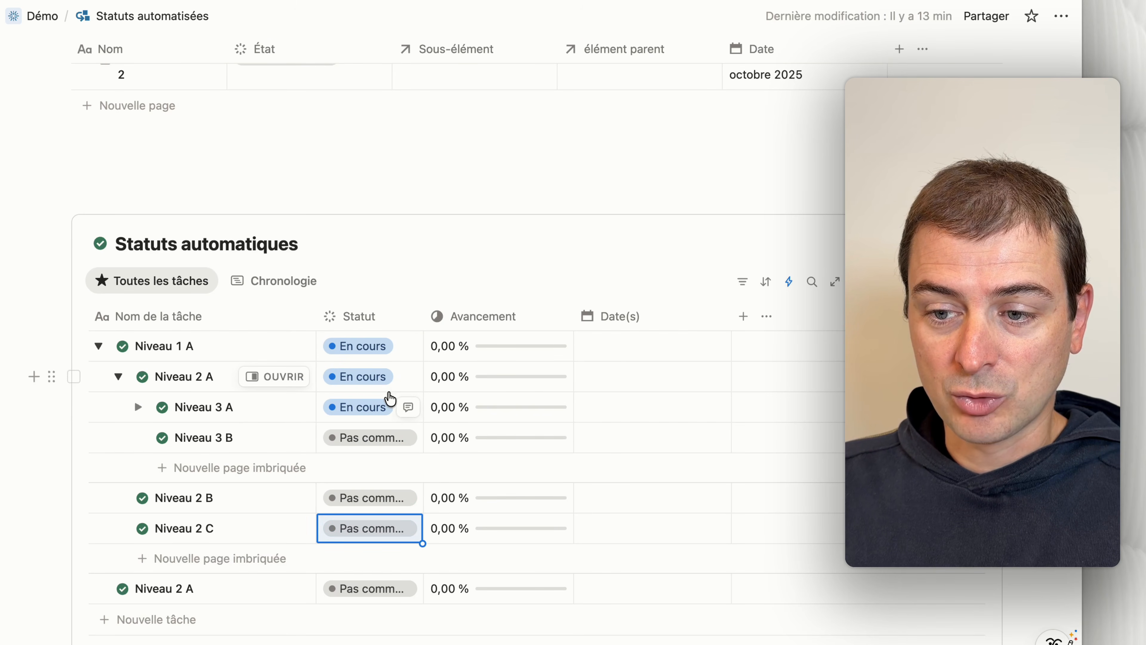
Step: Set Niveau 3 A's Statut to Pas commencé
{"action": "left_click", "coordinate": [374, 406]}
{"action": "left_click", "coordinate": [386, 460]}
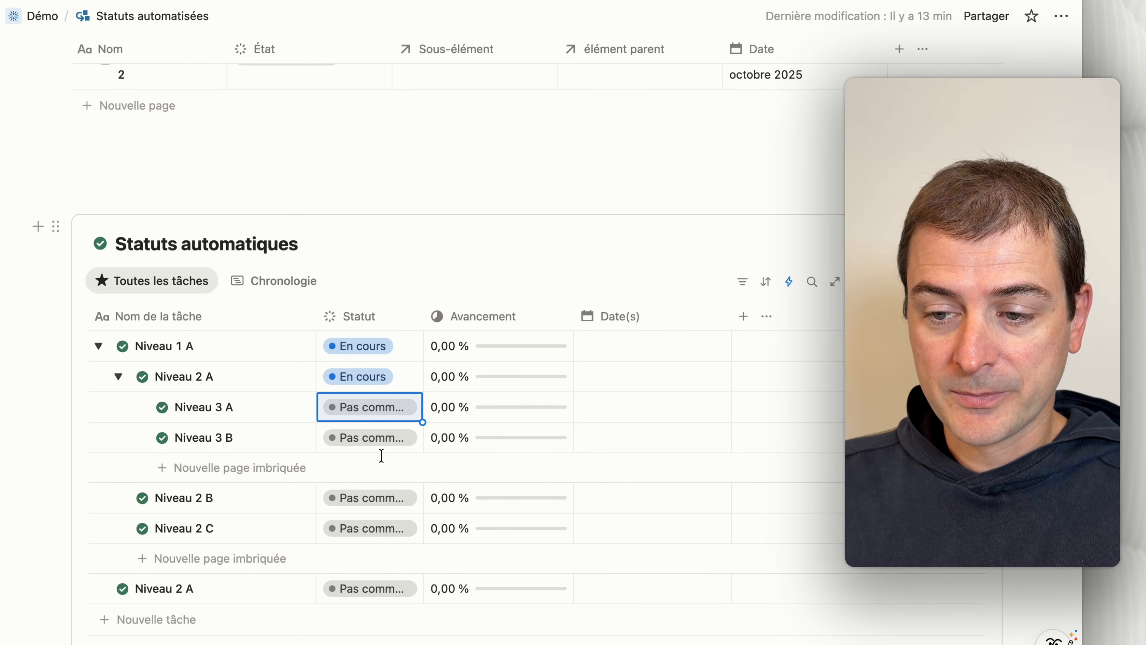
{"action": "left_click", "coordinate": [31, 450]}
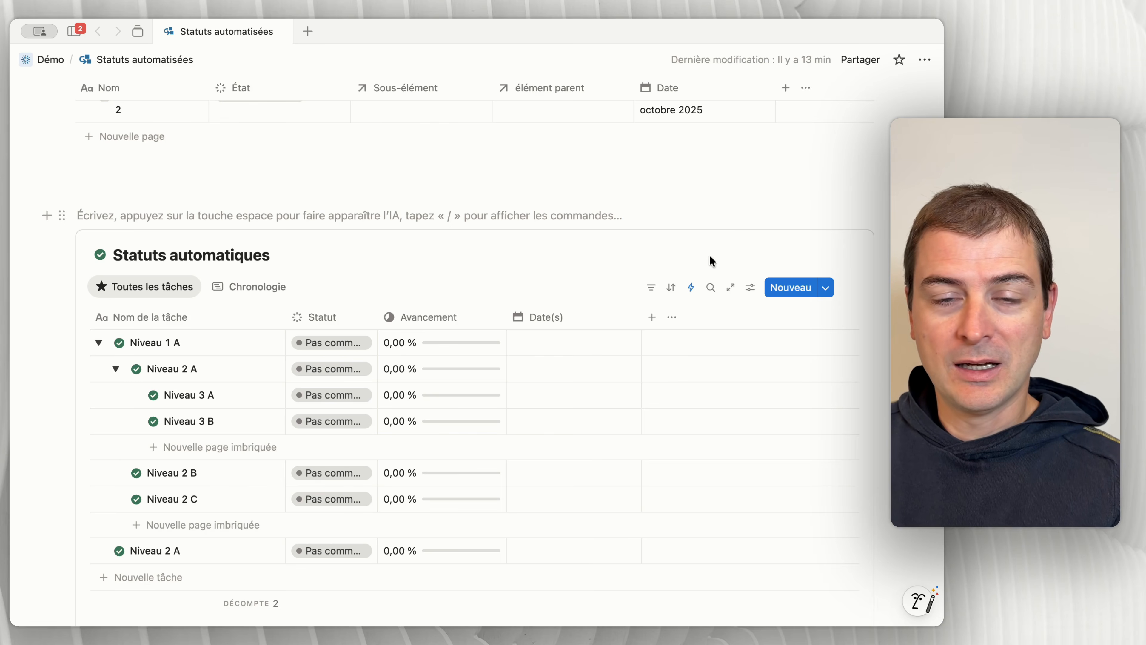
Step: Look up the Statut automatique automation in the Statuts automatiques database's list of automations
{"action": "left_click", "coordinate": [691, 287]}
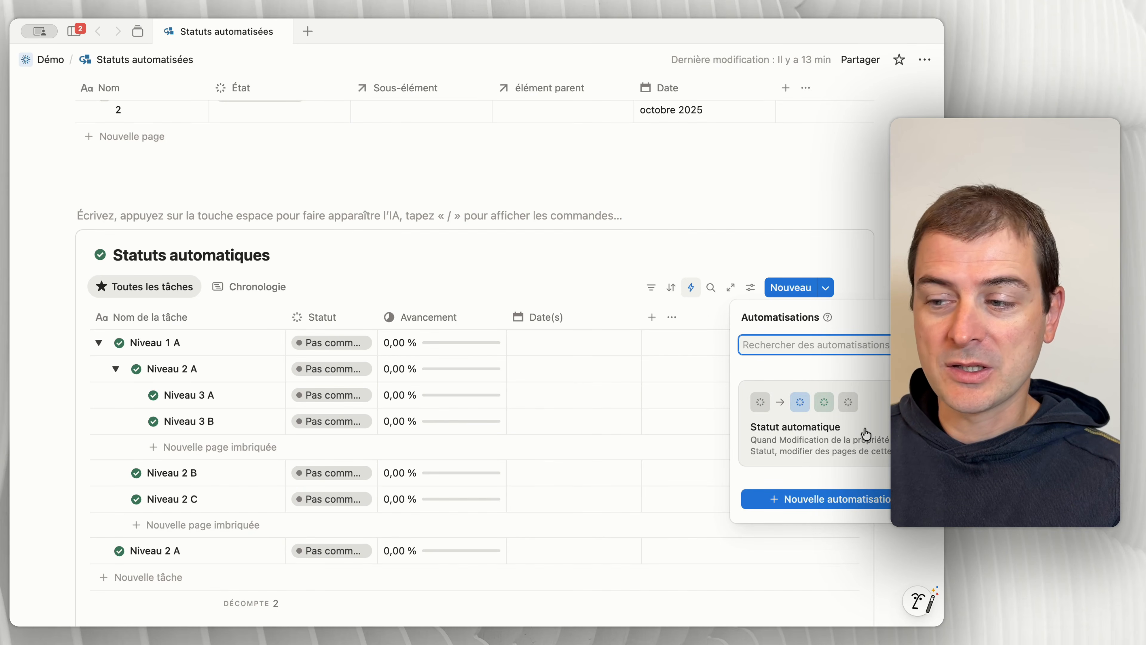
{"action": "left_click", "coordinate": [714, 261]}
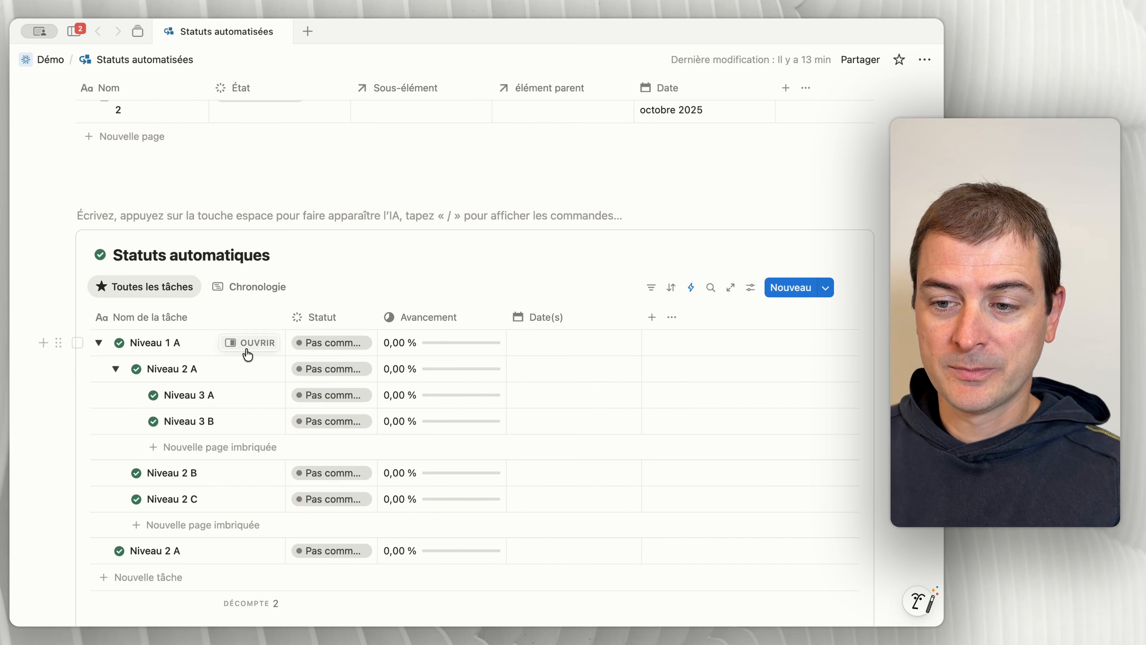
Step: Open the Niveau 1 A task as a full page and show its additional property details
{"action": "left_click", "coordinate": [252, 345]}
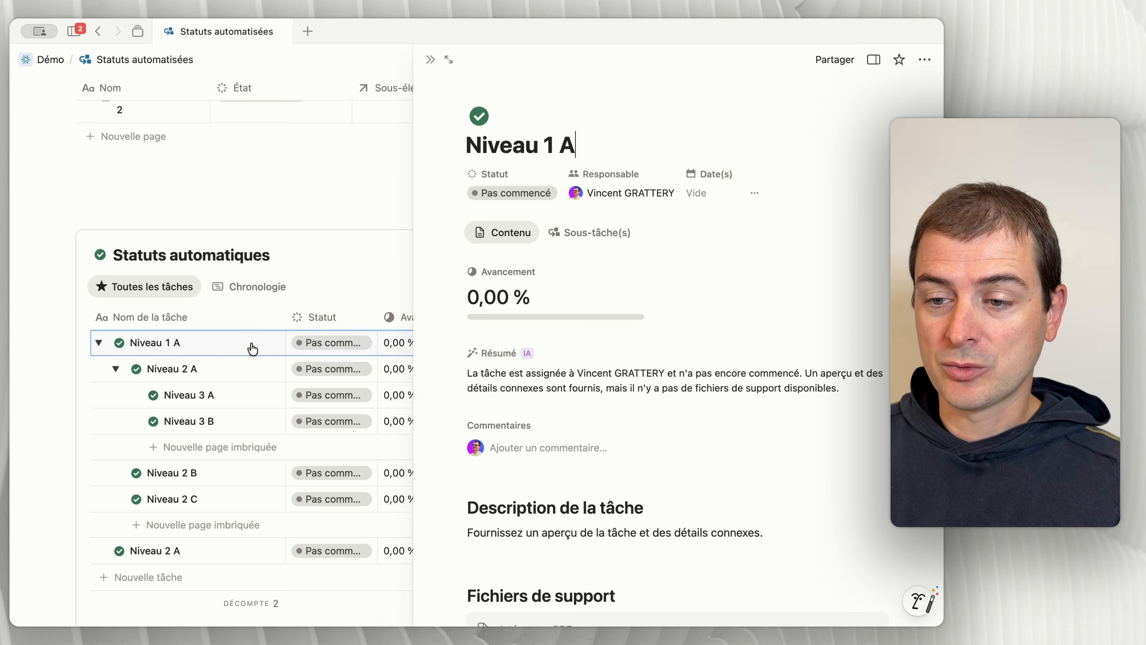
{"action": "left_click", "coordinate": [448, 60]}
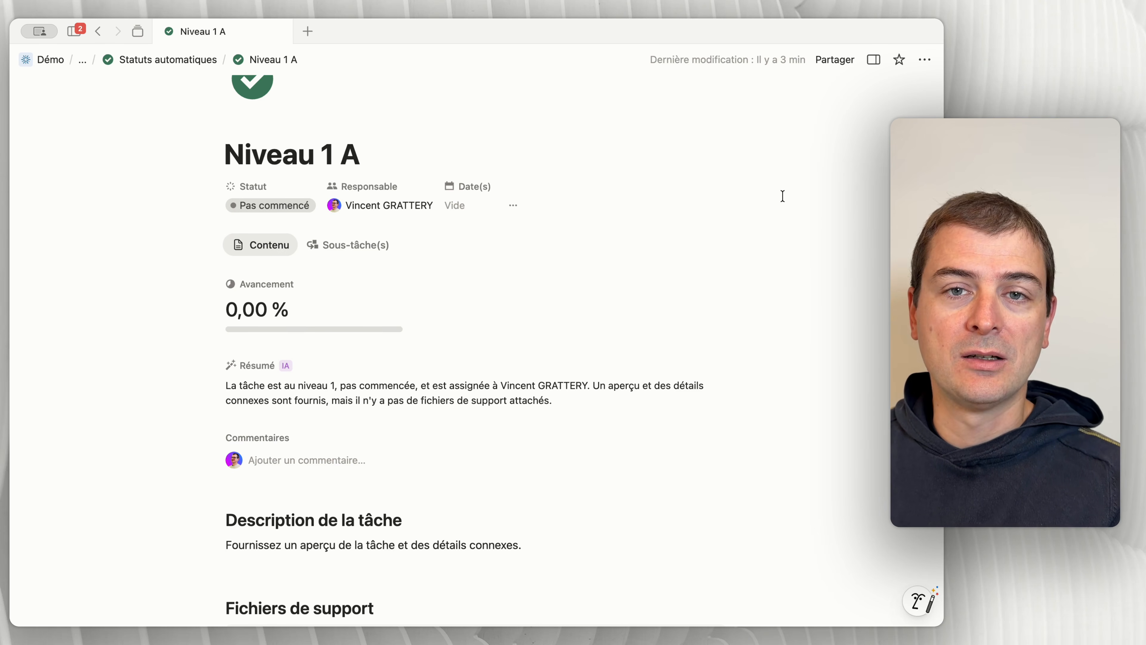
{"action": "left_click", "coordinate": [874, 60]}
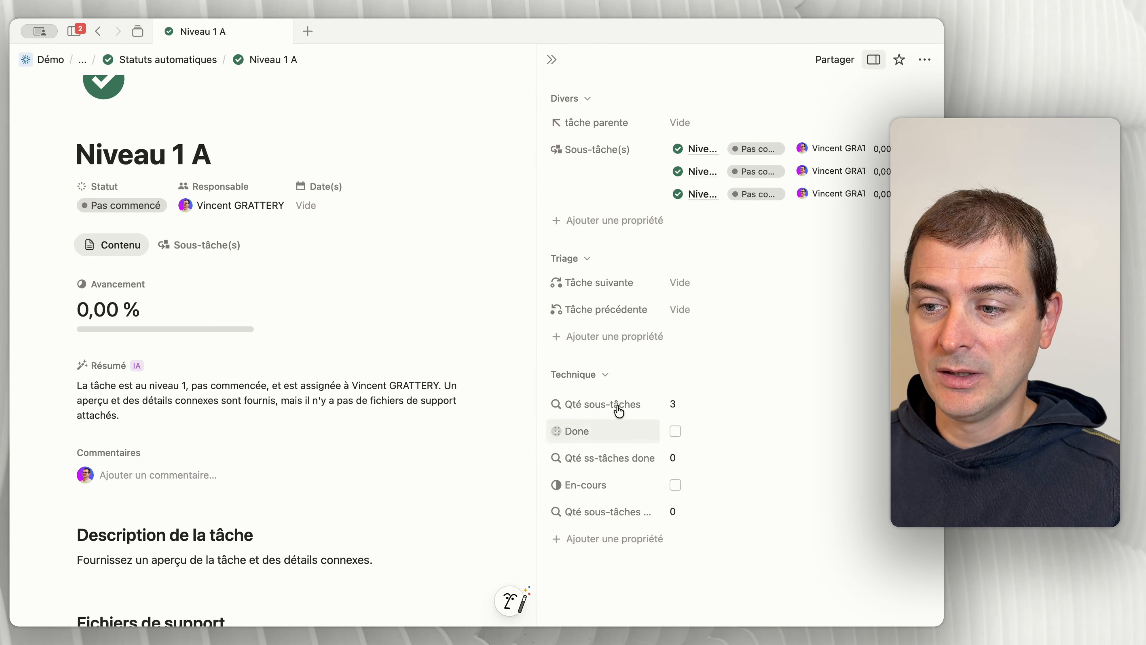
Step: Collapse the Triage and Divers property groups of Niveau 1 A, keeping the Technique group expanded
{"action": "left_click", "coordinate": [567, 379]}
{"action": "left_click", "coordinate": [602, 385]}
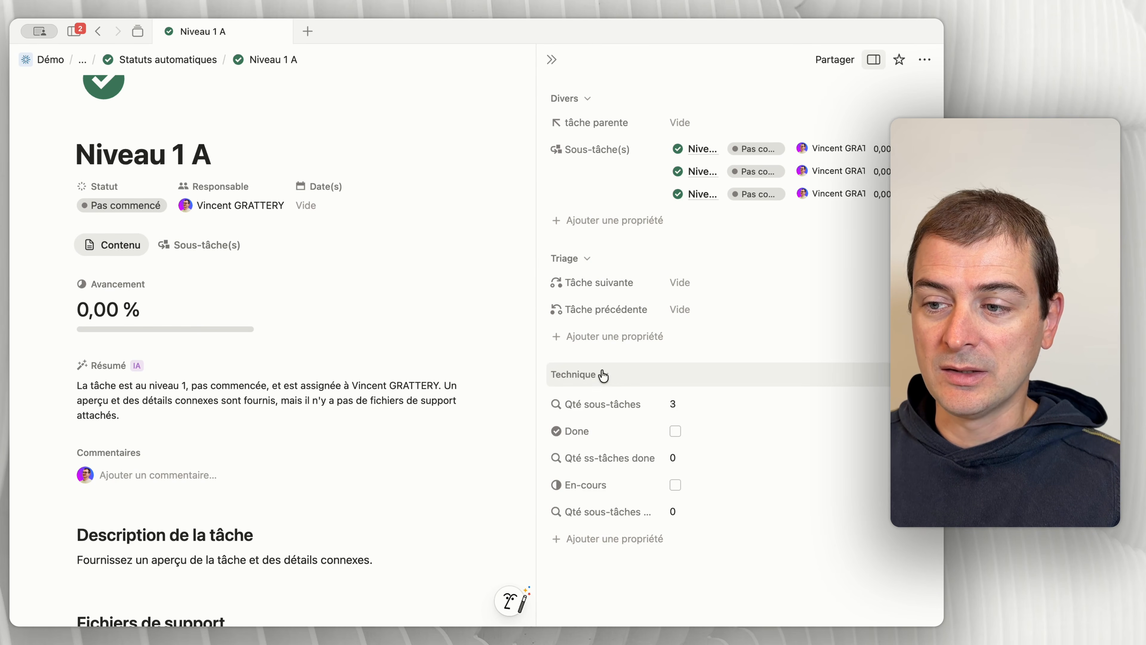
{"action": "left_click", "coordinate": [587, 258]}
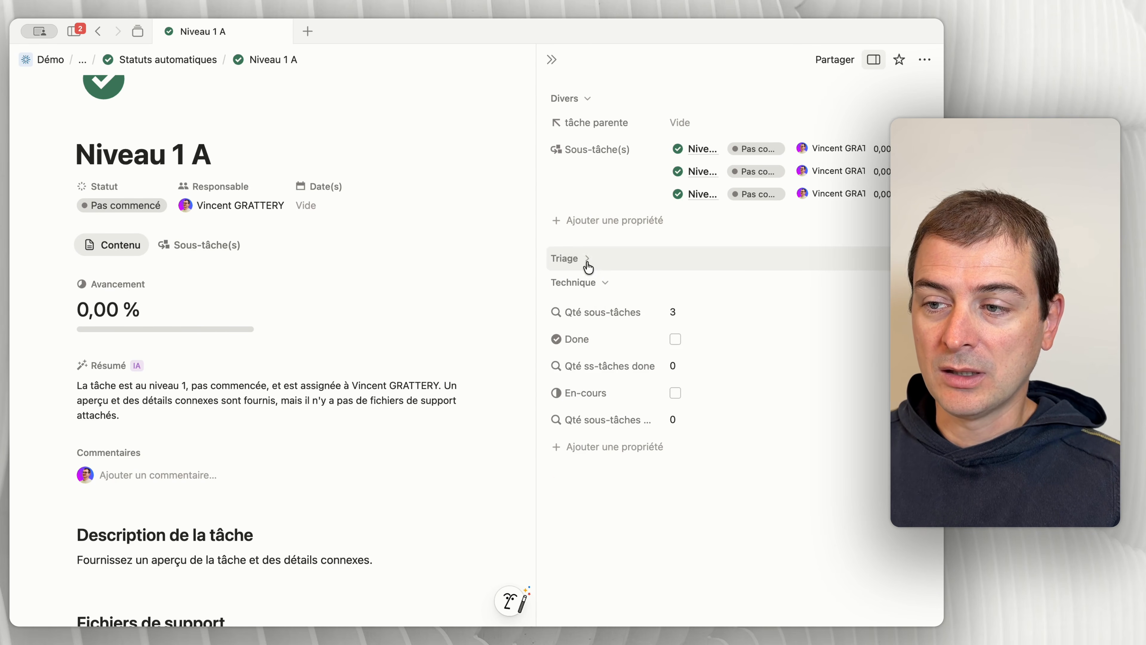
{"action": "left_click", "coordinate": [587, 104]}
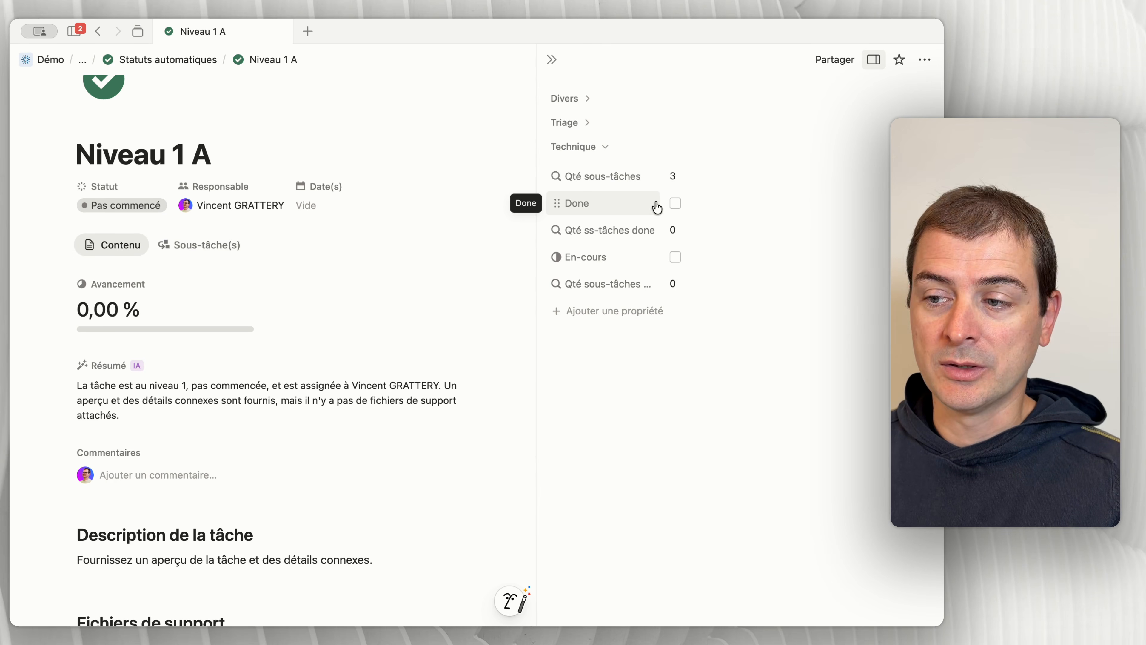
Step: Examine the Done property's formula and the true or false result it assigns to each Statut
{"action": "left_click", "coordinate": [718, 205]}
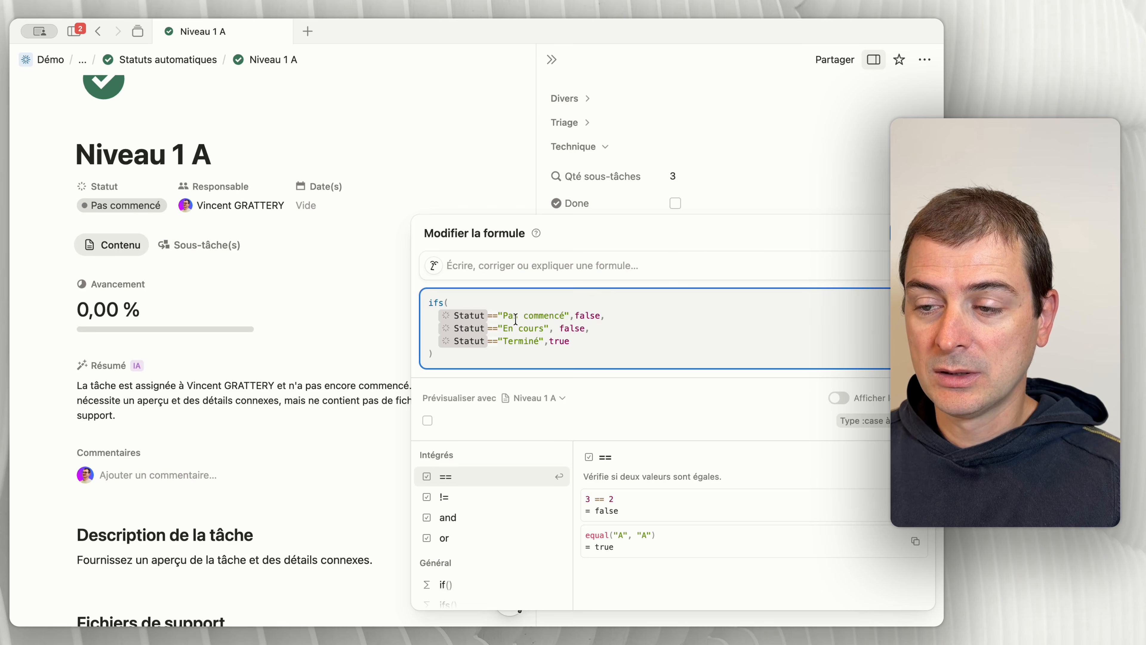
{"action": "double_click", "coordinate": [585, 315]}
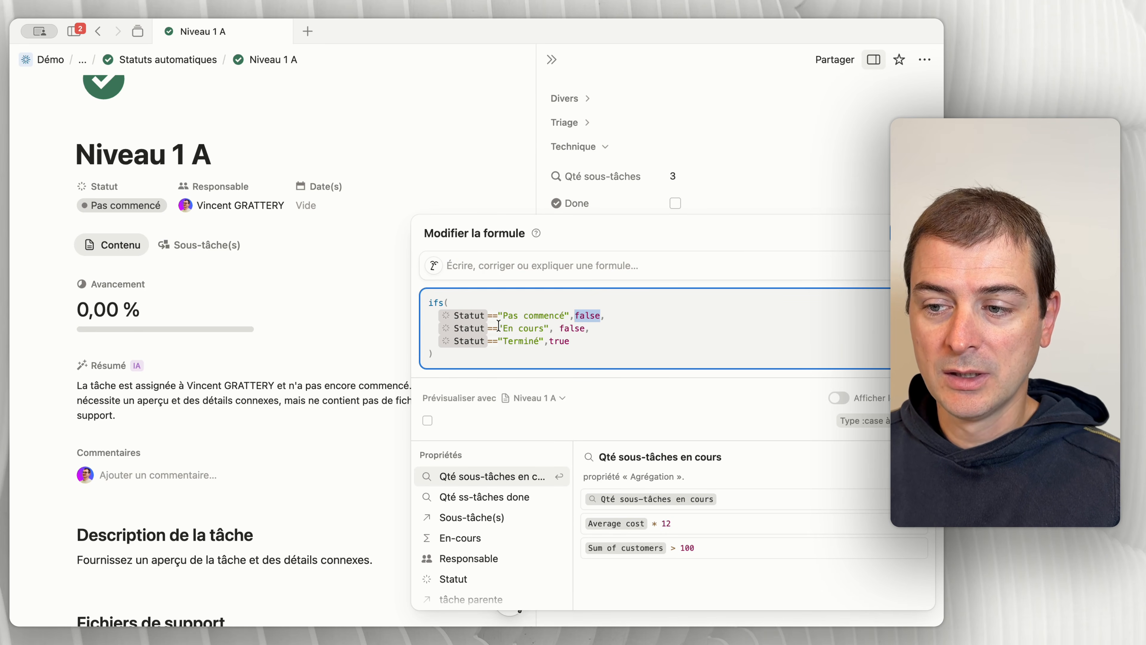
{"action": "double_click", "coordinate": [579, 328]}
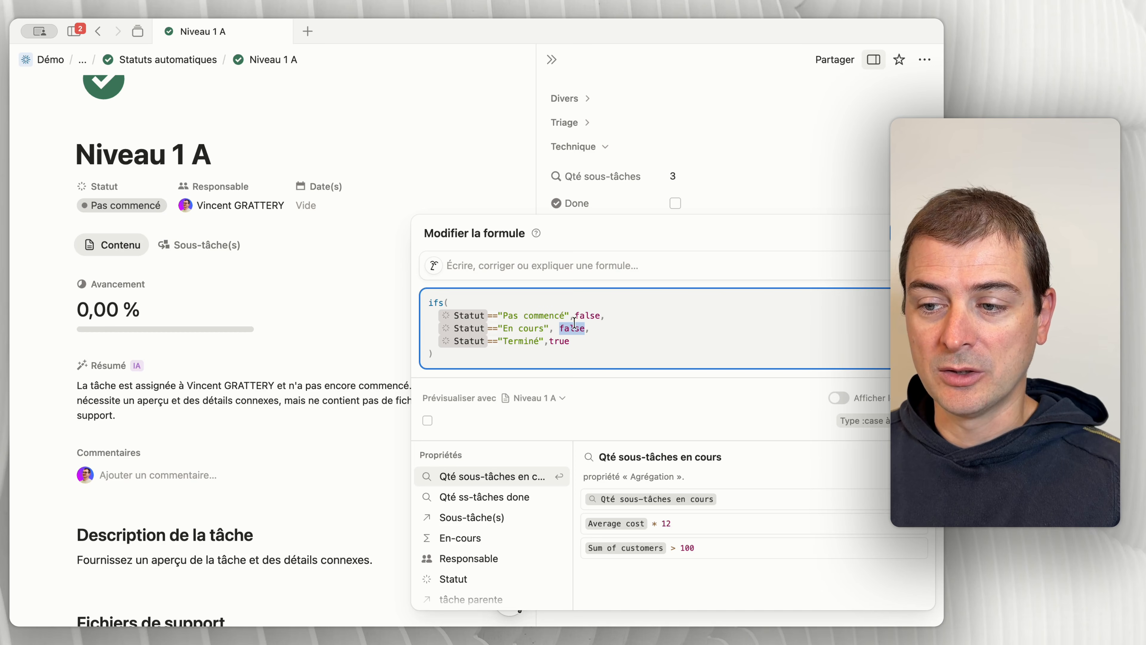
{"action": "double_click", "coordinate": [552, 340]}
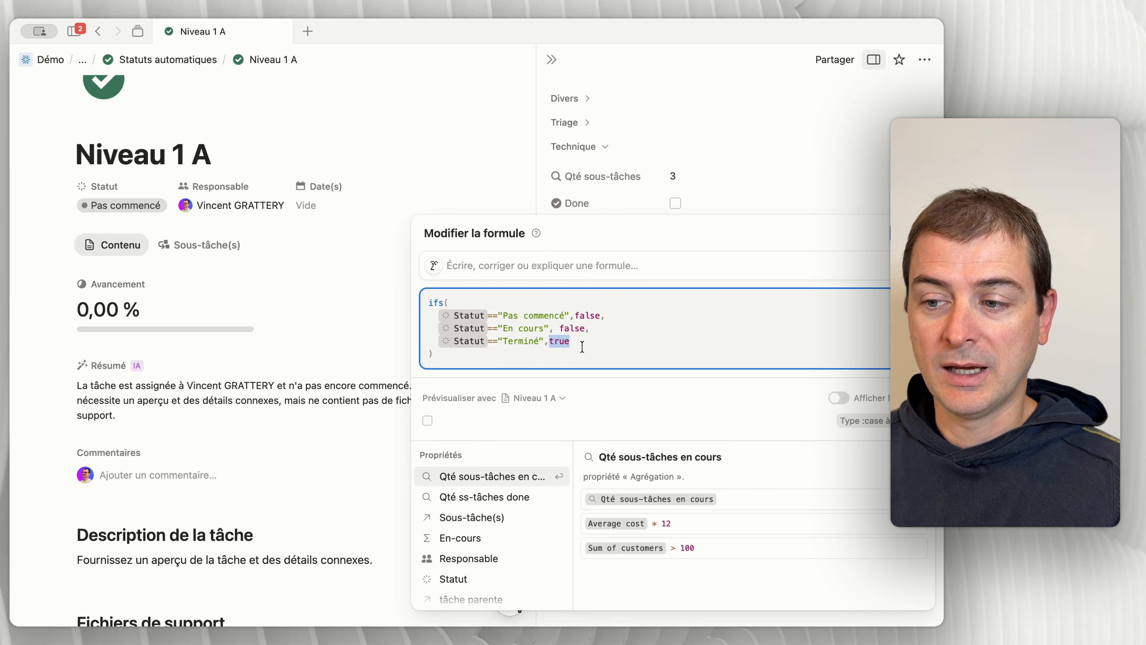
{"action": "left_click", "coordinate": [731, 209]}
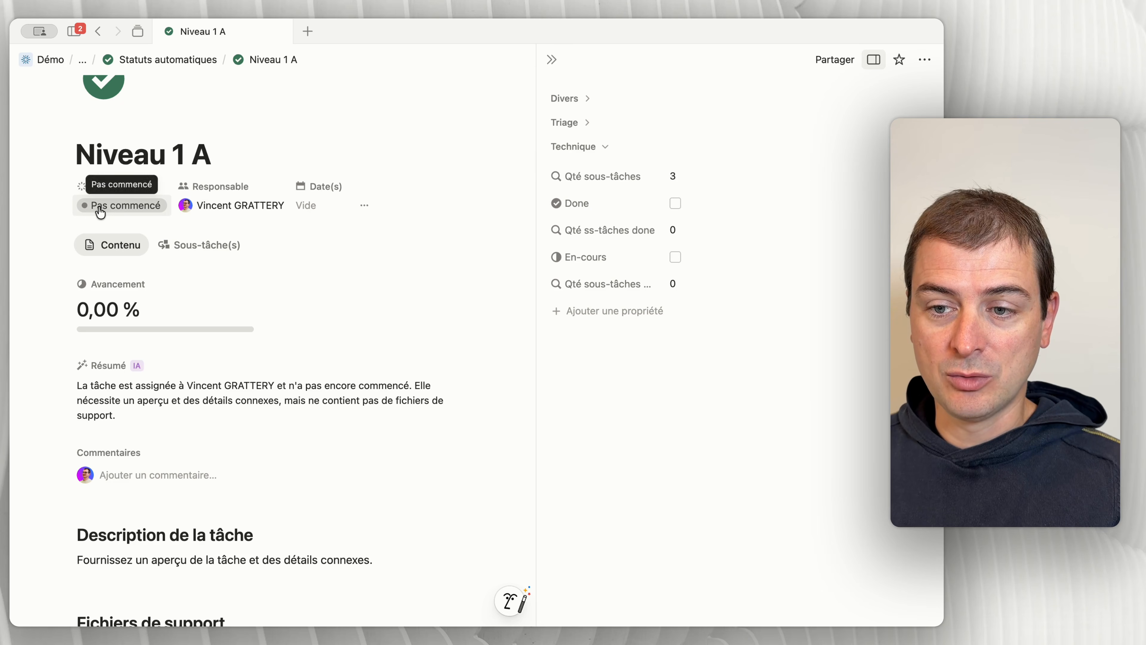
Step: Test the Done checkbox by setting Niveau 1 A's Statut to Terminé and back to Pas commencé
{"action": "left_click", "coordinate": [124, 206]}
{"action": "left_click", "coordinate": [112, 360]}
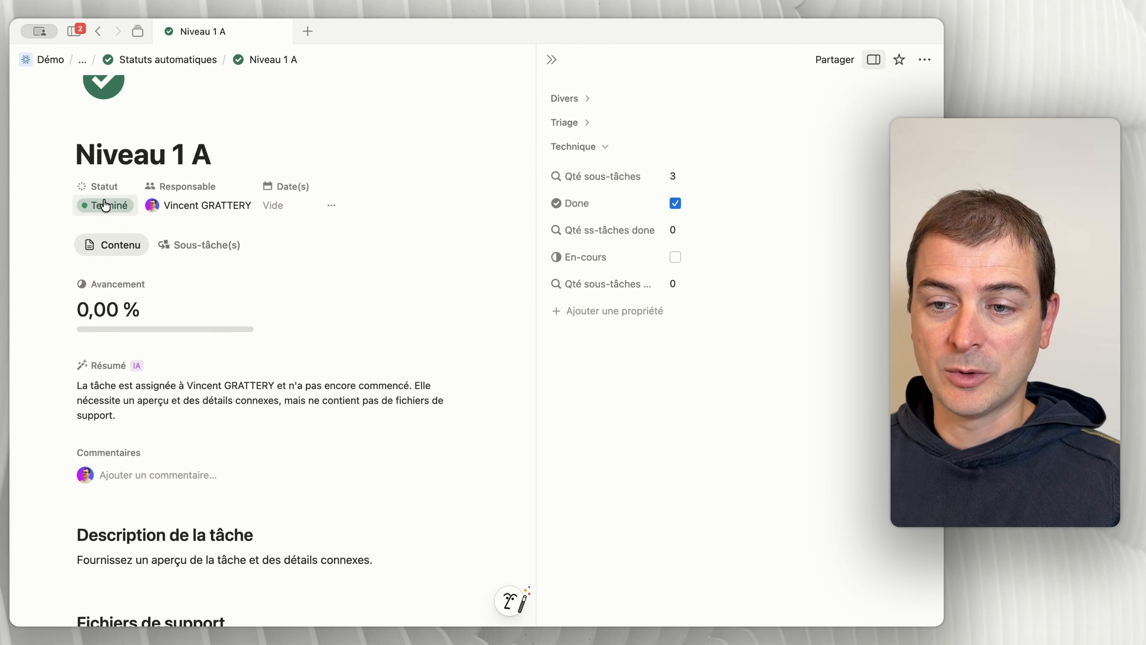
{"action": "left_click", "coordinate": [675, 203]}
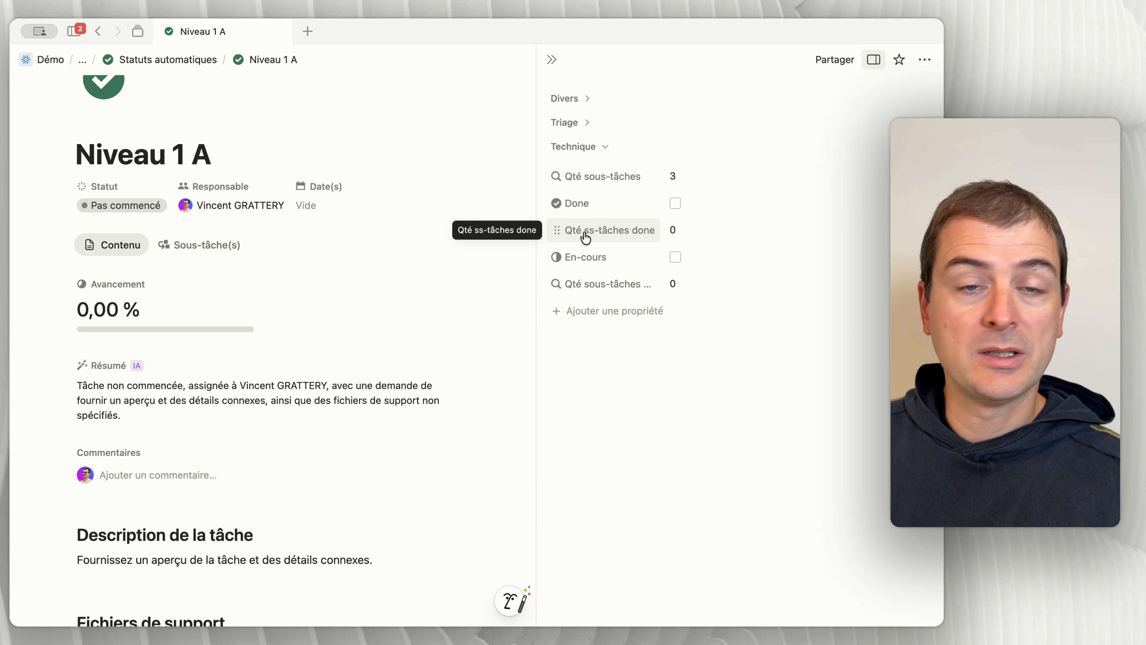
Step: Inspect the relation, property and calculation settings of the Qté ss-tâches done rollup
{"action": "left_click", "coordinate": [682, 232]}
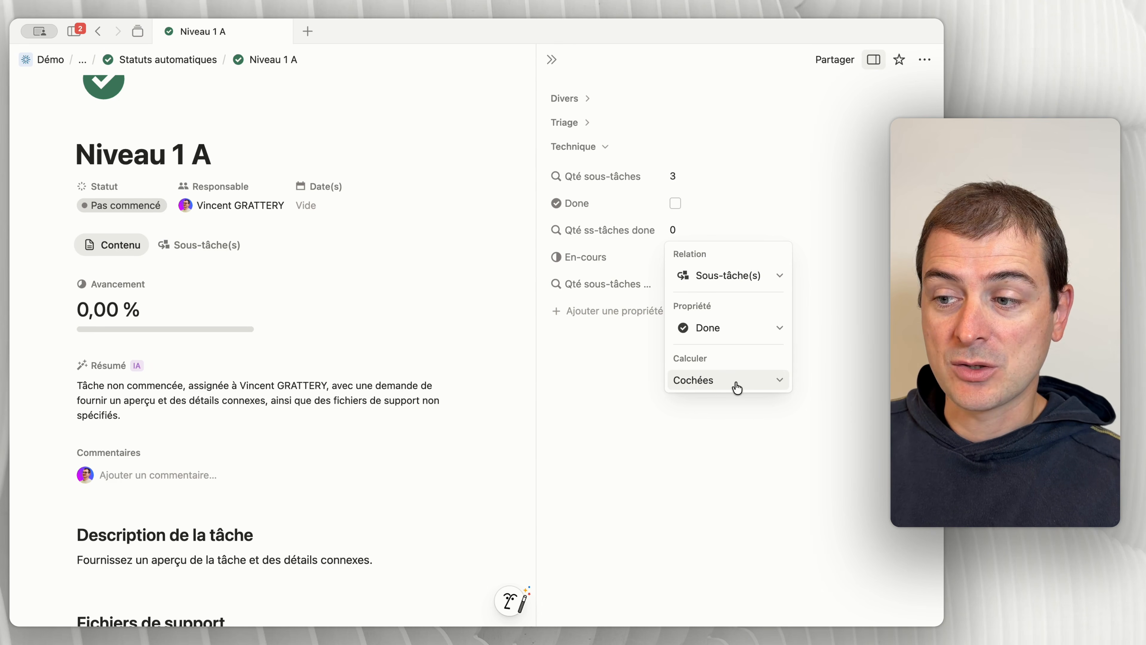
{"action": "left_click", "coordinate": [735, 406]}
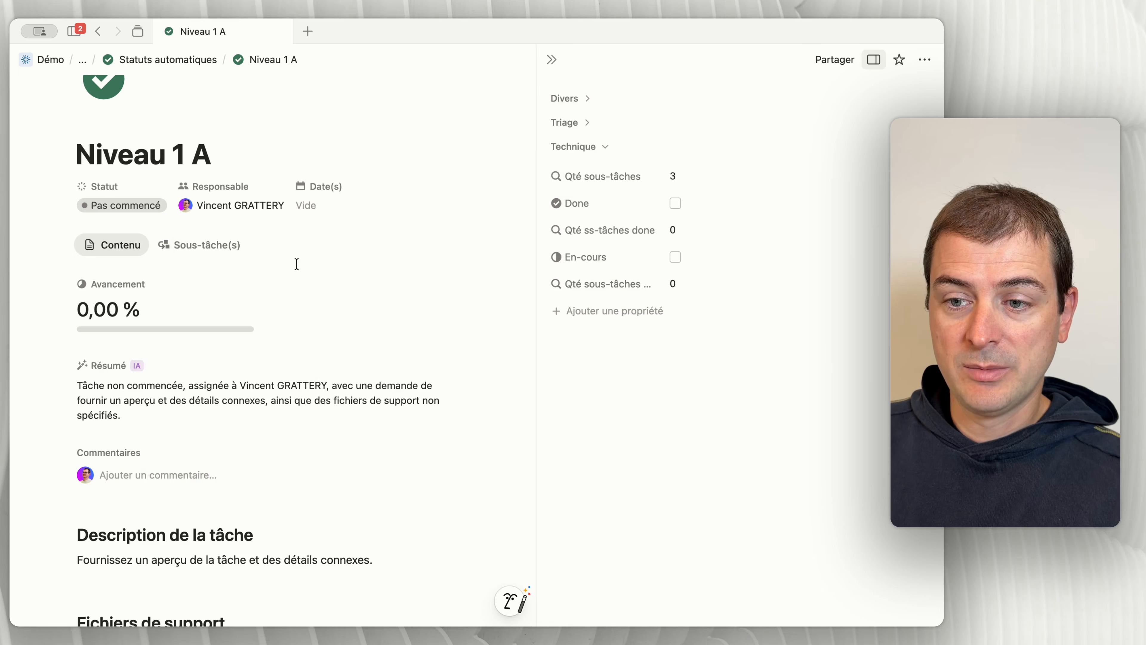
Step: In Niveau 1 A's sub-task list, set Niveau 2 C's Statut to Terminé
{"action": "left_click", "coordinate": [204, 244]}
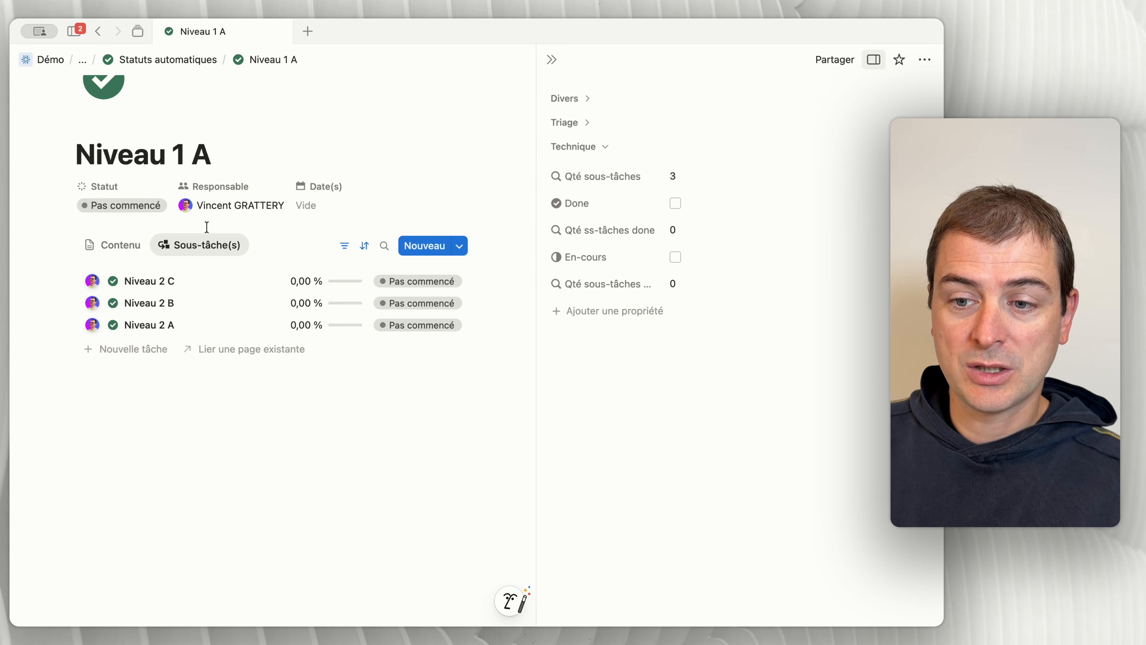
{"action": "left_click", "coordinate": [441, 288]}
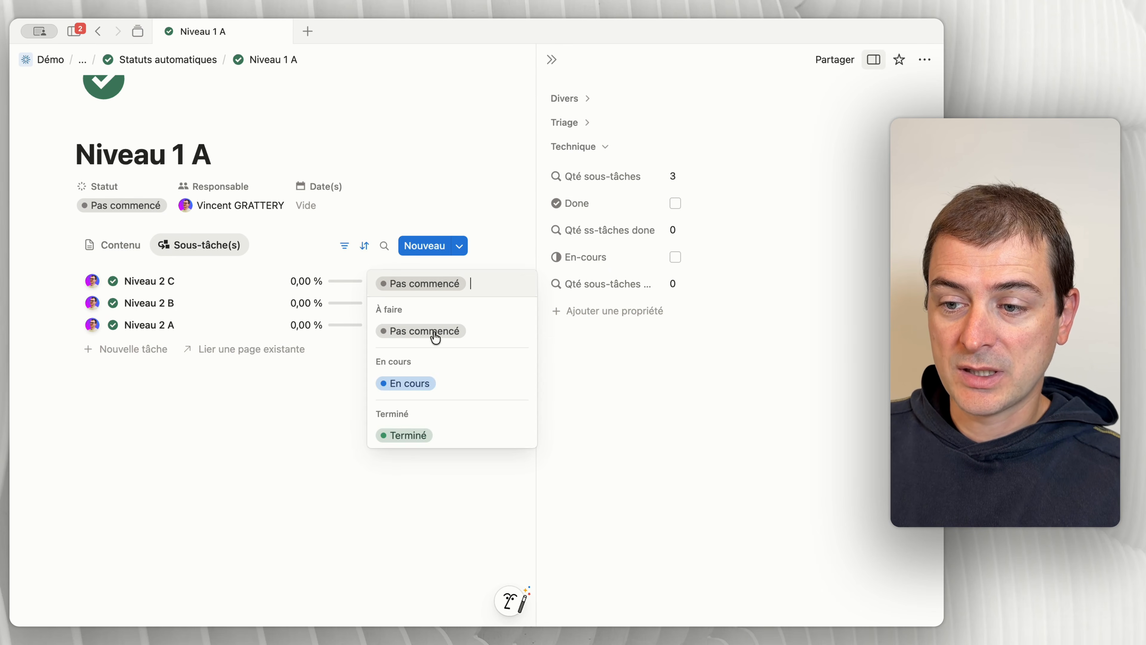
{"action": "left_click", "coordinate": [426, 435]}
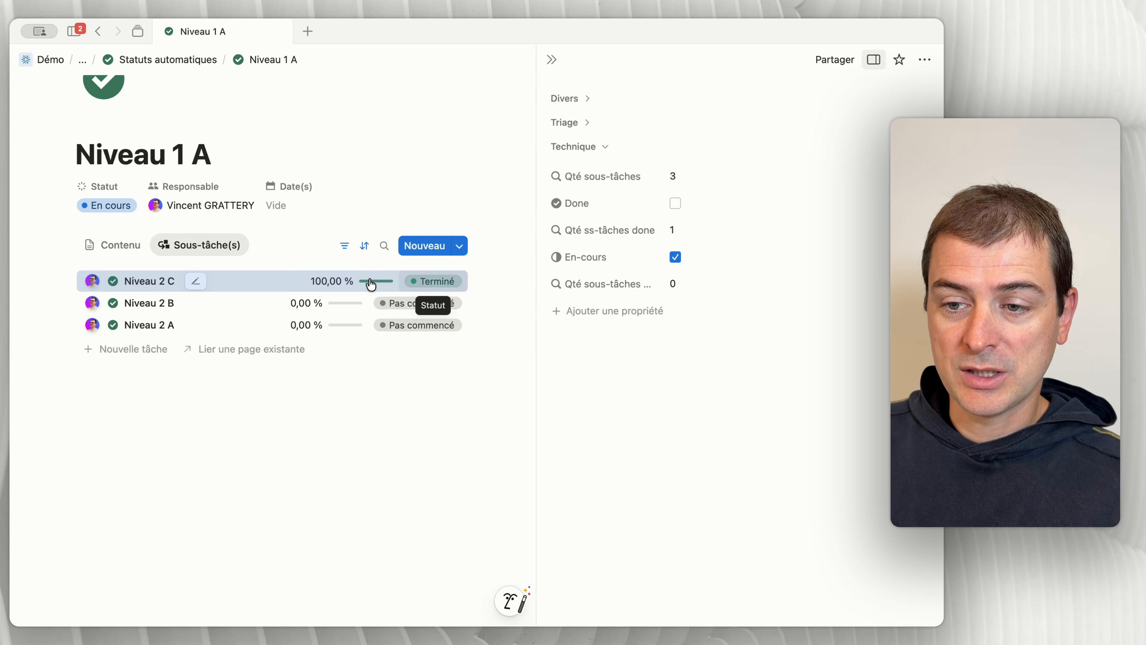
Step: Open Niveau 2 C with its property details, check its Done checkbox, and return to Niveau 1 A
{"action": "left_click", "coordinate": [197, 282]}
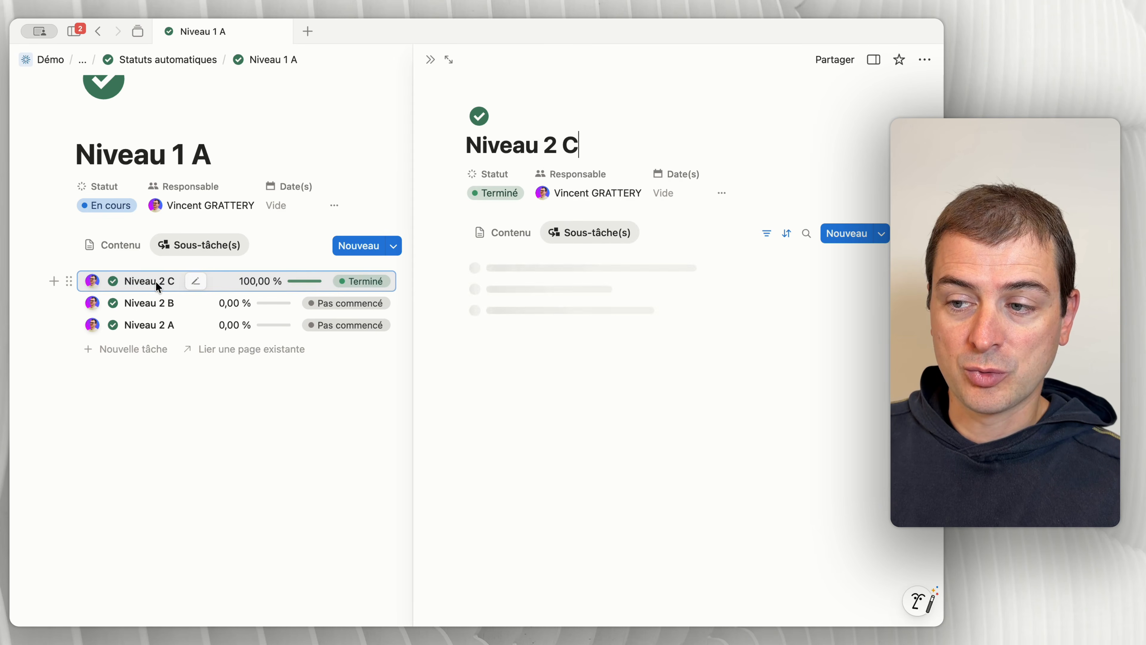
{"action": "left_click", "coordinate": [722, 193]}
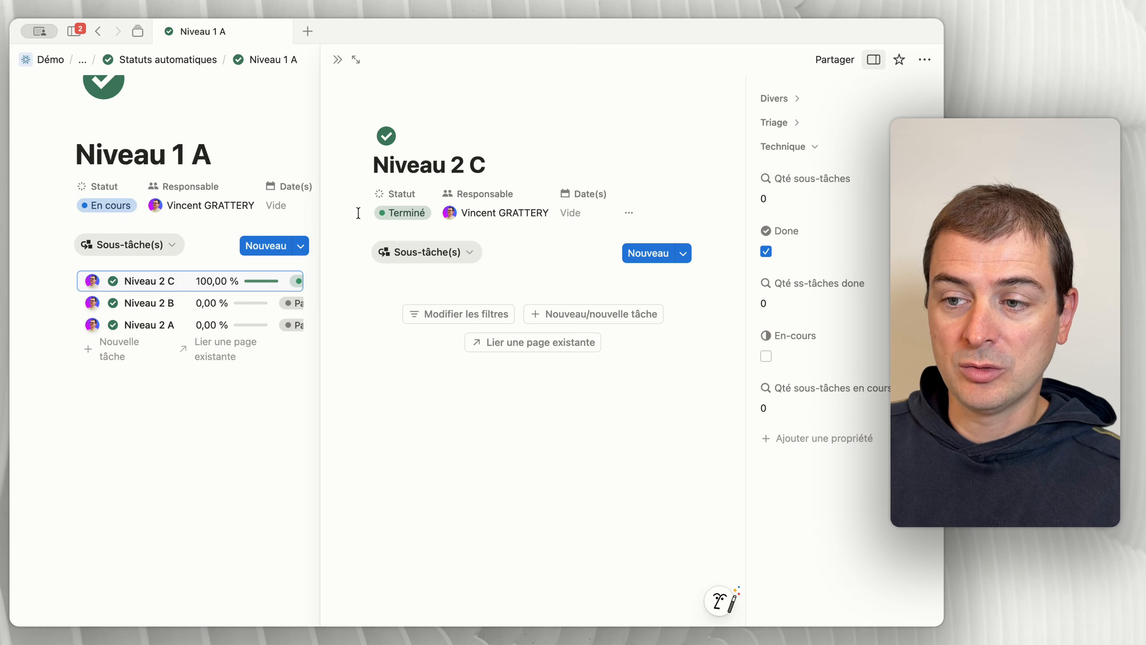
{"action": "key", "text": "Escape"}
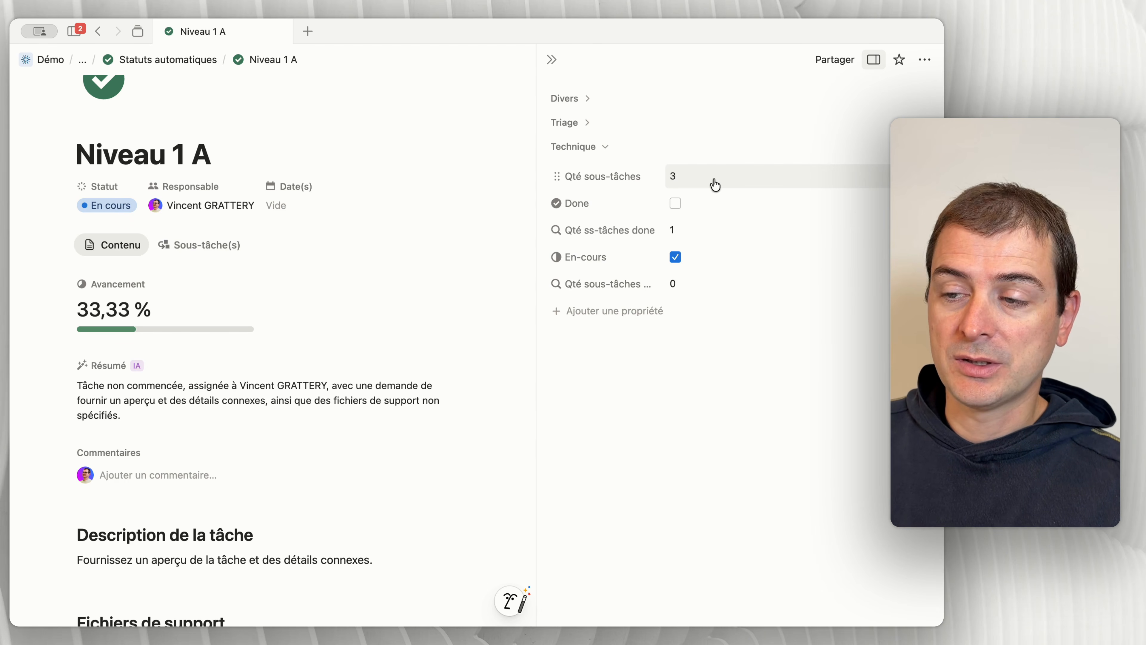
Step: Review Niveau 1 A's linked sub-tasks and inspect the settings of the Qté sous-tâches rollup
{"action": "left_click", "coordinate": [577, 100]}
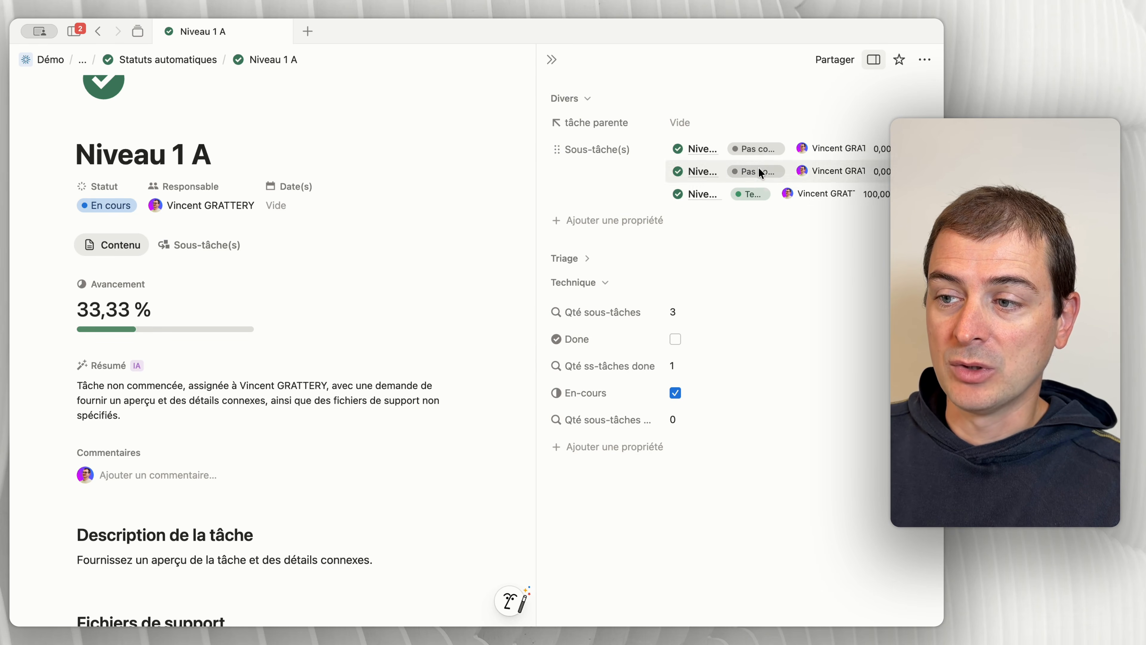
{"action": "left_click", "coordinate": [203, 248]}
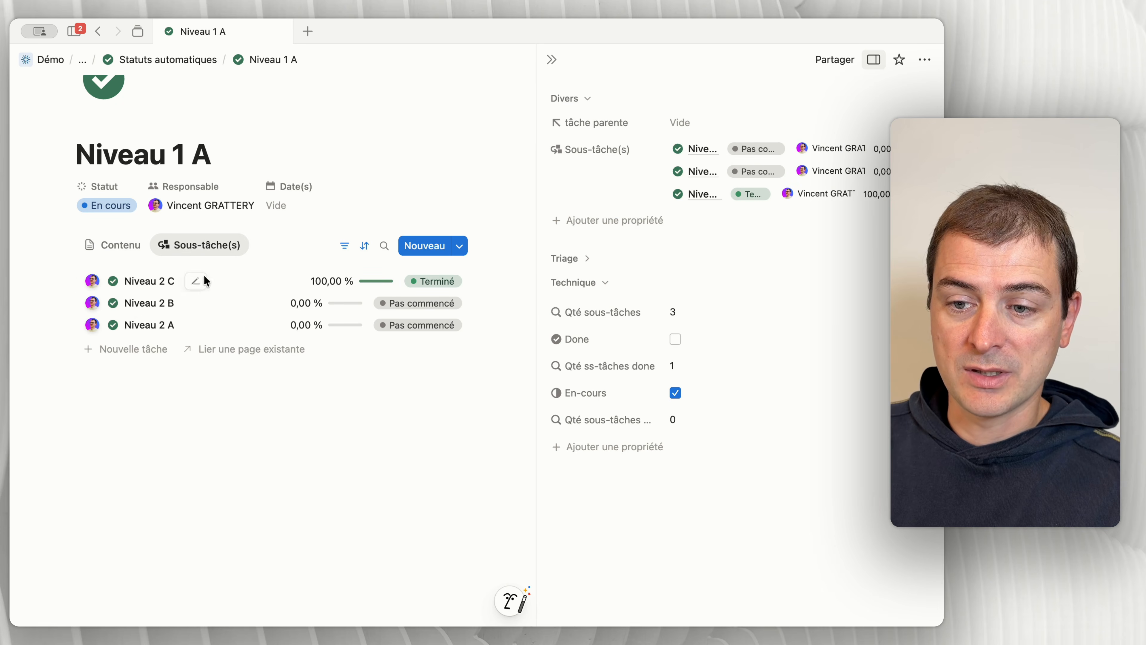
{"action": "left_click", "coordinate": [116, 245]}
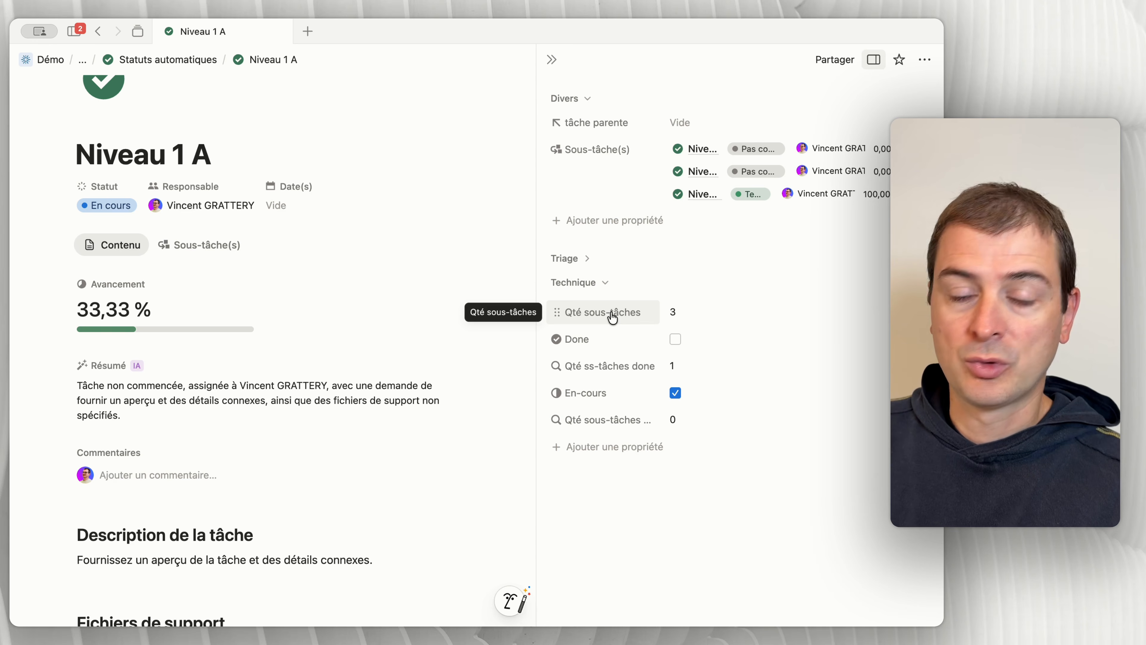
{"action": "left_click", "coordinate": [677, 313]}
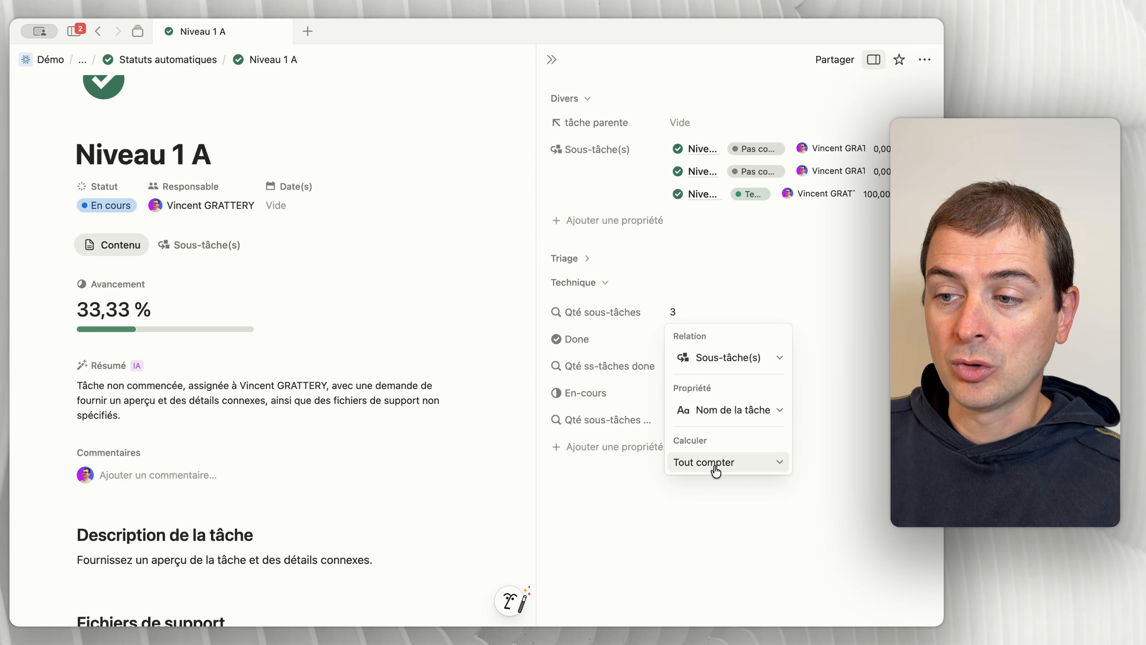
{"action": "key", "text": "Escape"}
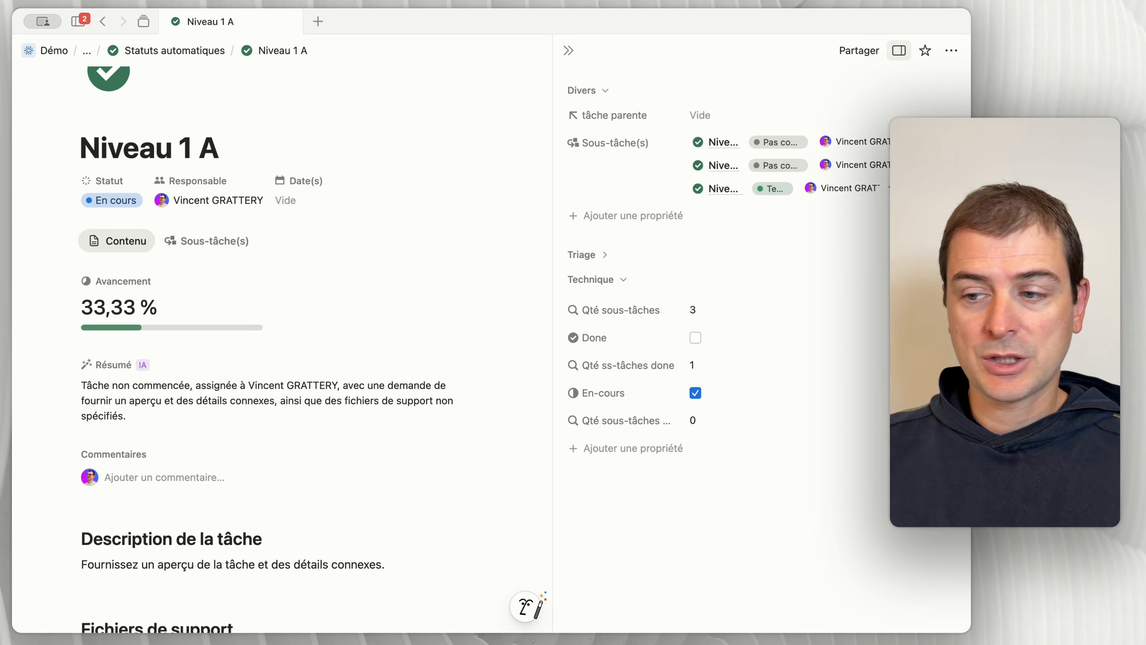
Step: Inspect the formulas behind Niveau 1 A's Done and En-cours properties without changing them
{"action": "left_click", "coordinate": [721, 337]}
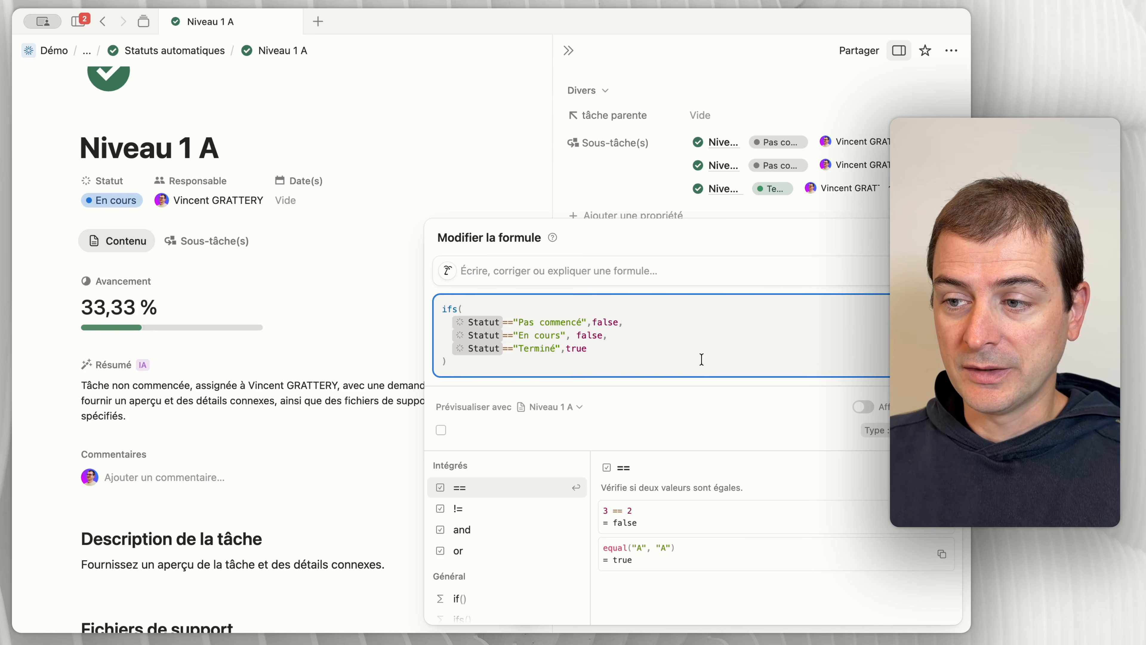
{"action": "left_click", "coordinate": [662, 196]}
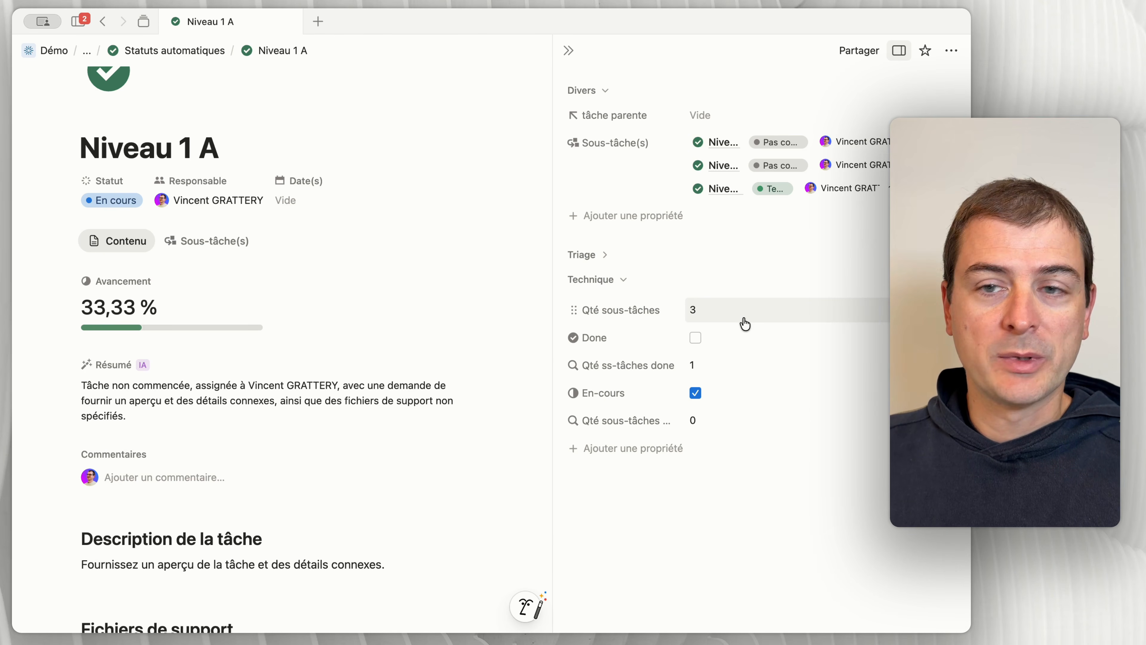
{"action": "left_click", "coordinate": [747, 392]}
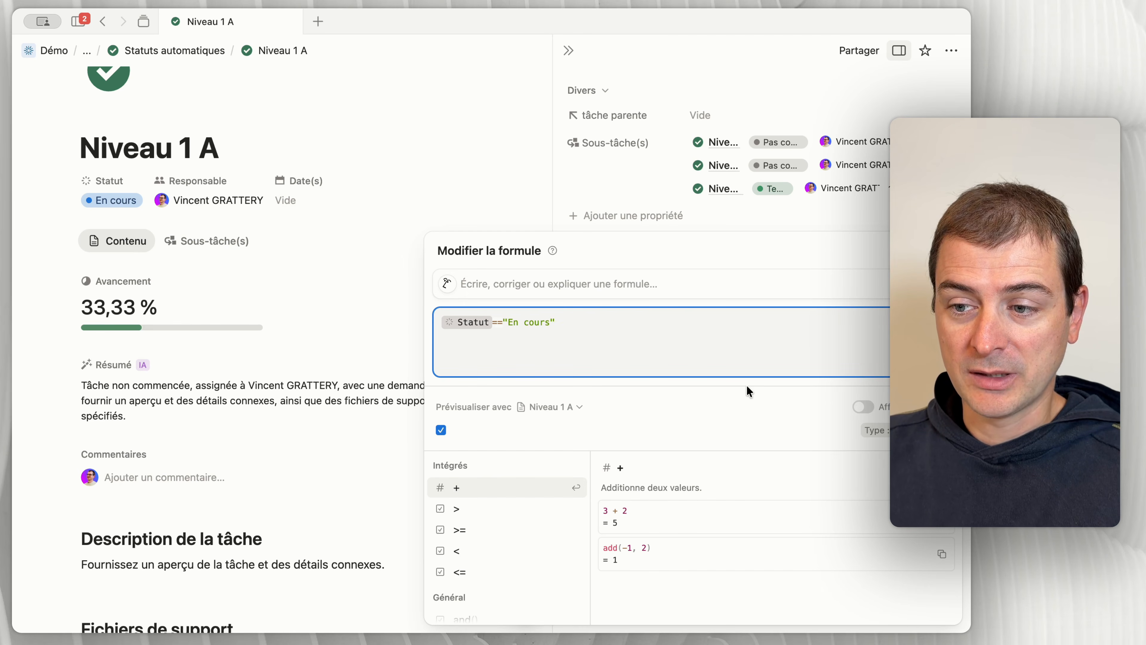
{"action": "left_click_drag", "start_coordinate": [605, 324], "coordinate": [409, 325]}
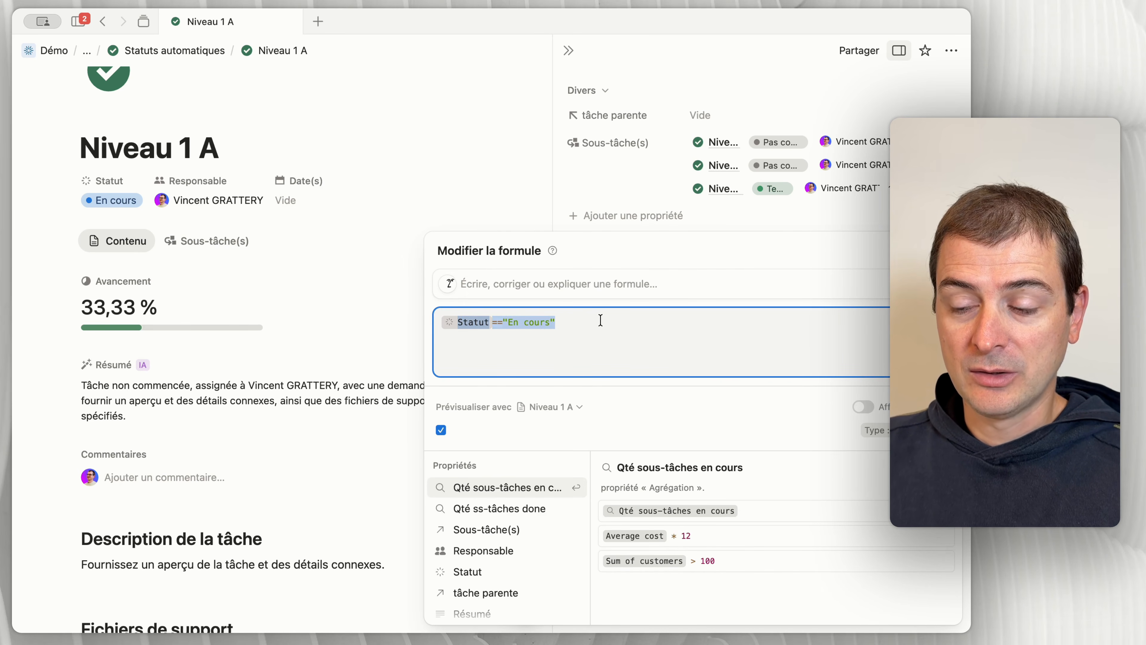
{"action": "left_click", "coordinate": [588, 202]}
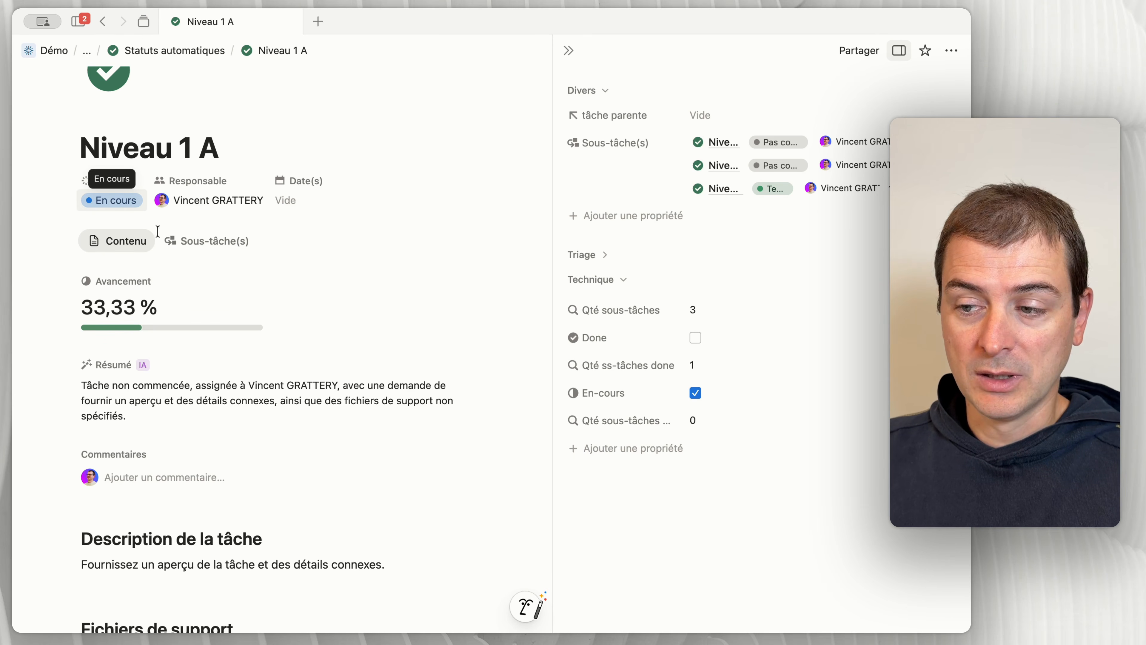
Step: Try Niveau 1 A's Statut as Pas commencé and as Terminé to test its En-cours checkbox
{"action": "left_click", "coordinate": [90, 201]}
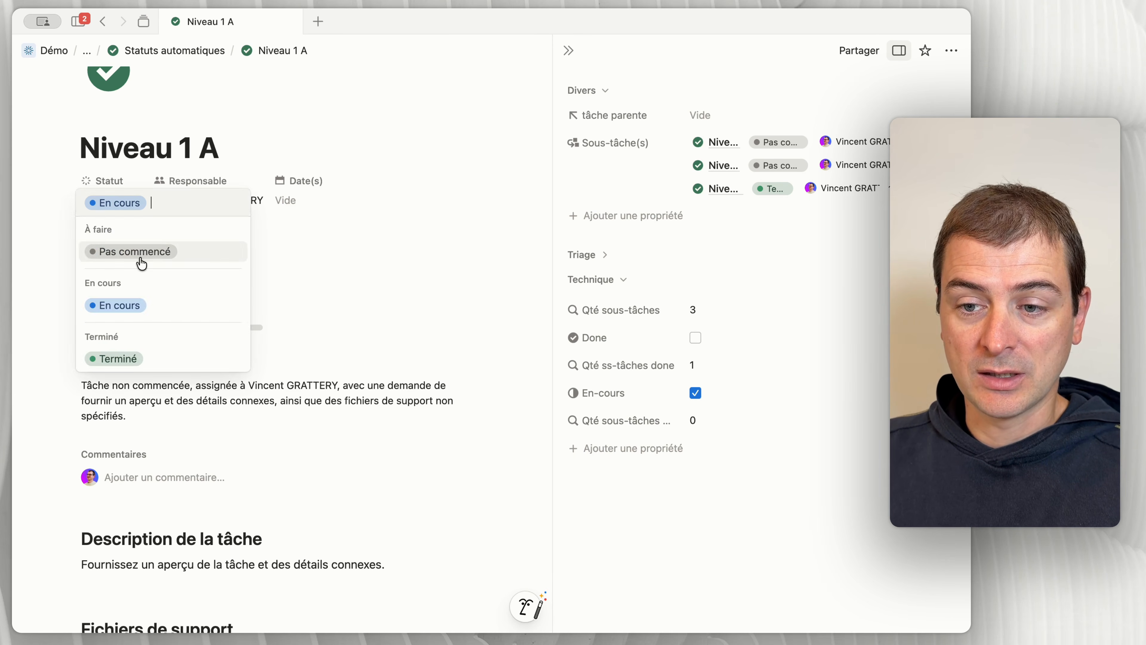
{"action": "left_click", "coordinate": [141, 252]}
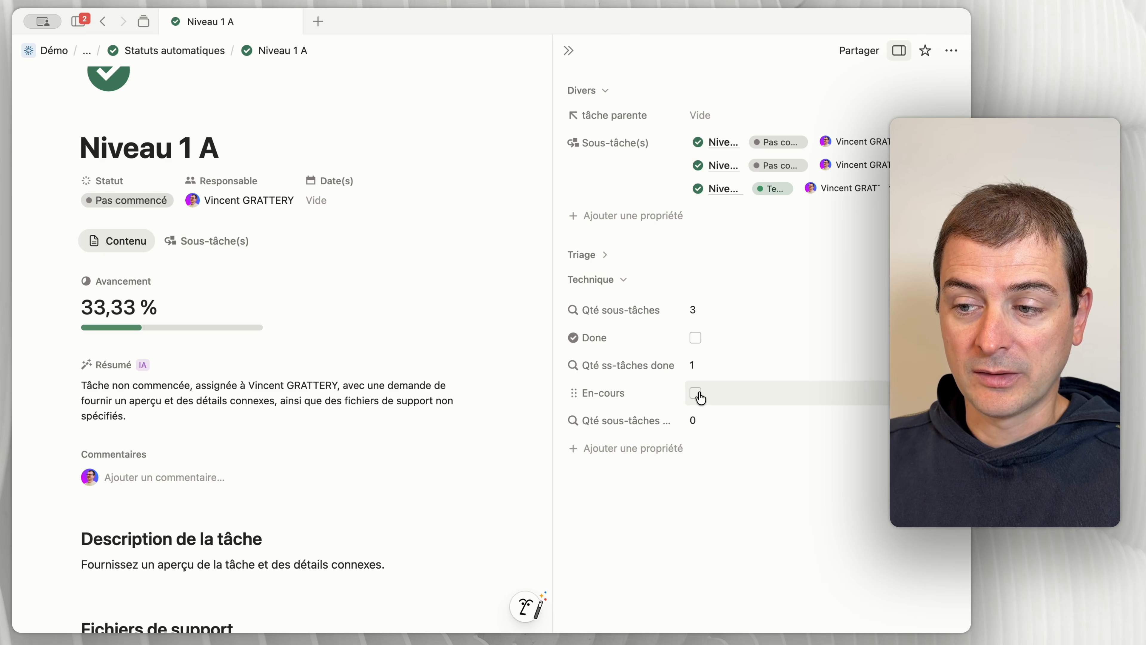
{"action": "left_click", "coordinate": [130, 200]}
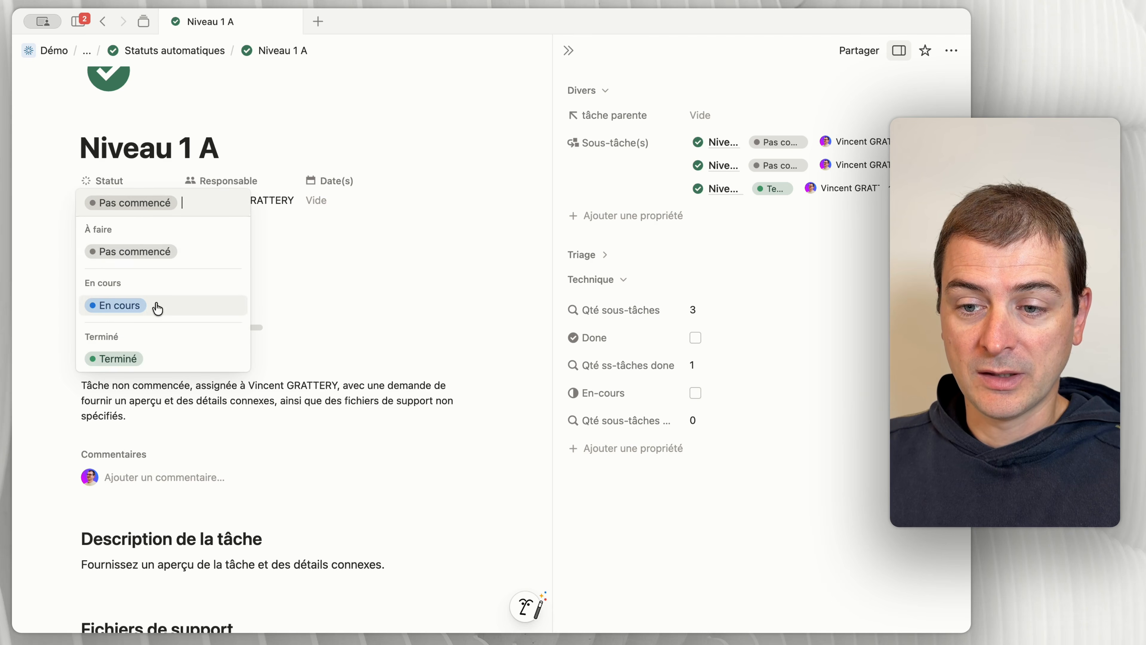
{"action": "left_click", "coordinate": [142, 359]}
{"action": "left_click", "coordinate": [695, 392]}
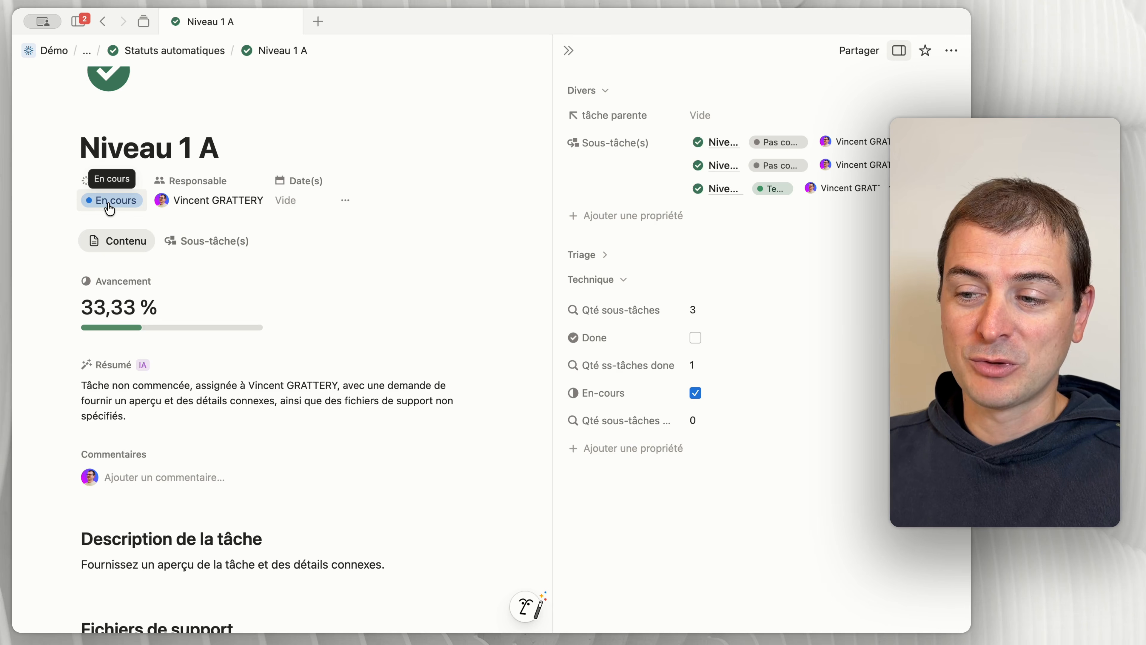
Step: Review Niveau 1 A's sub-task list, return to its content, and recheck the En-cours formula
{"action": "left_click", "coordinate": [197, 240]}
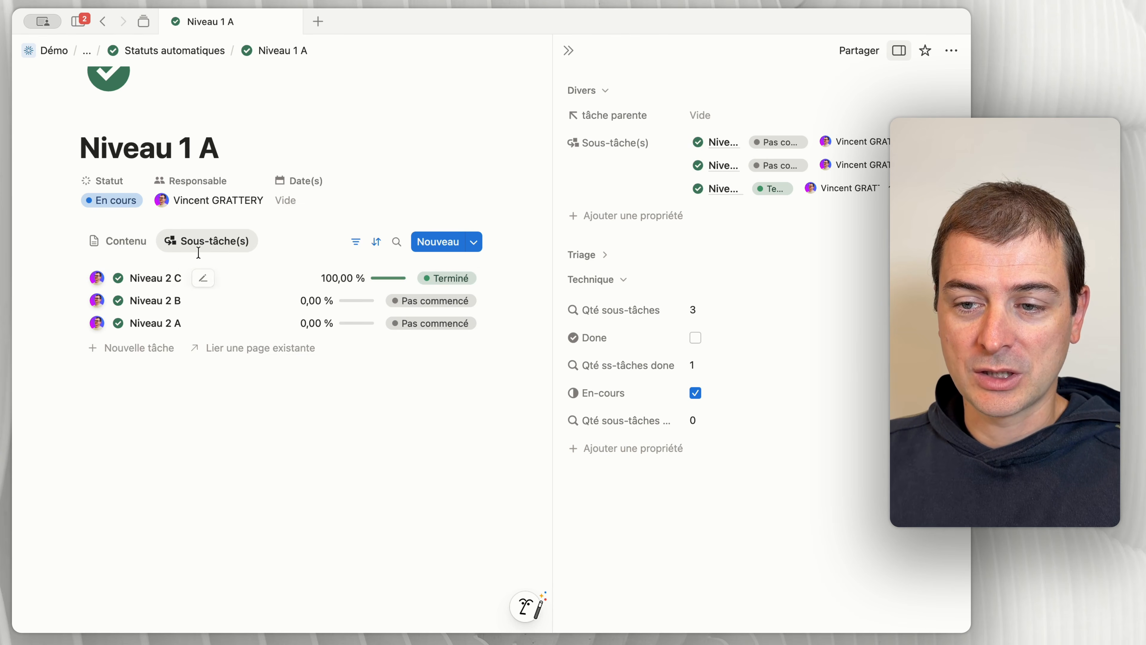
{"action": "left_click", "coordinate": [122, 240]}
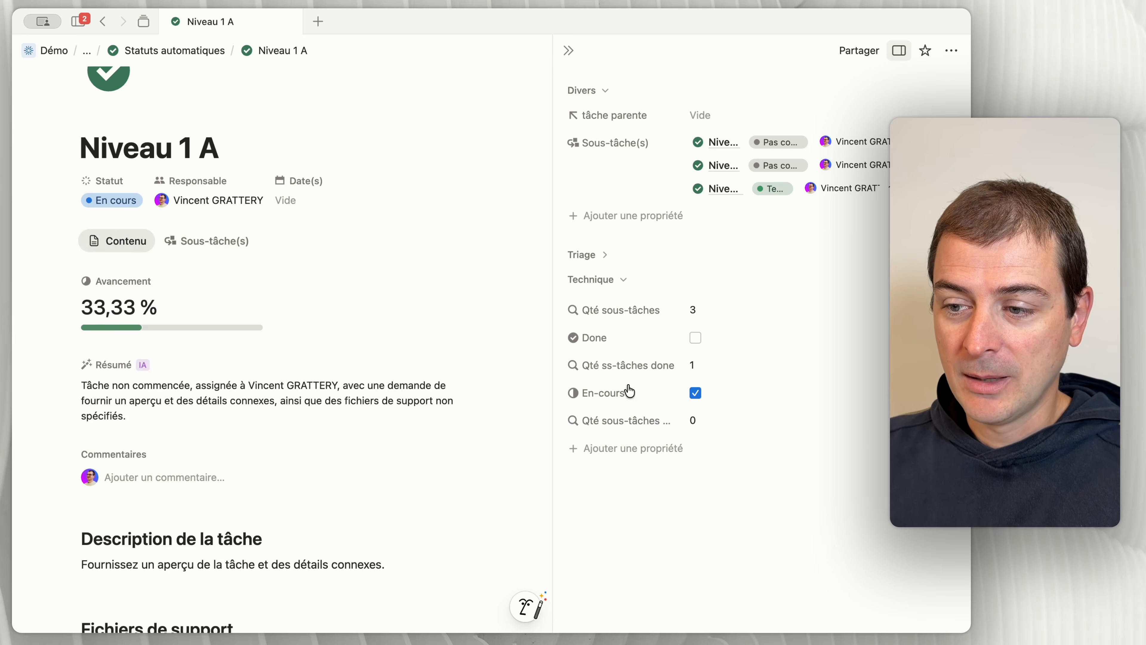
{"action": "left_click", "coordinate": [712, 402]}
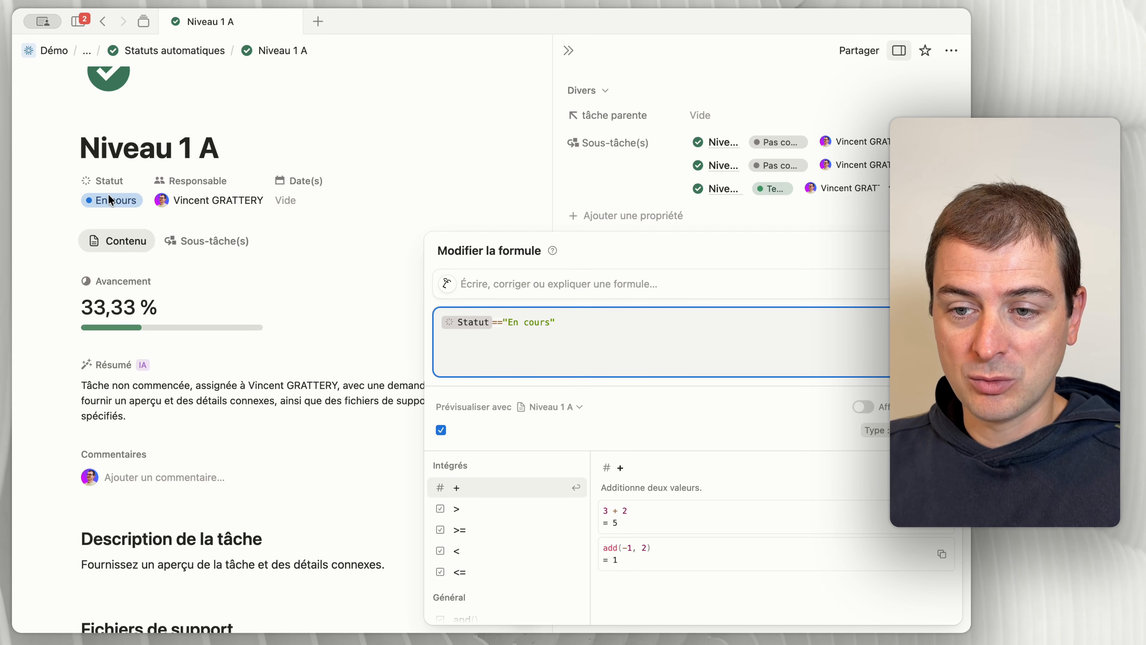
{"action": "left_click", "coordinate": [812, 214]}
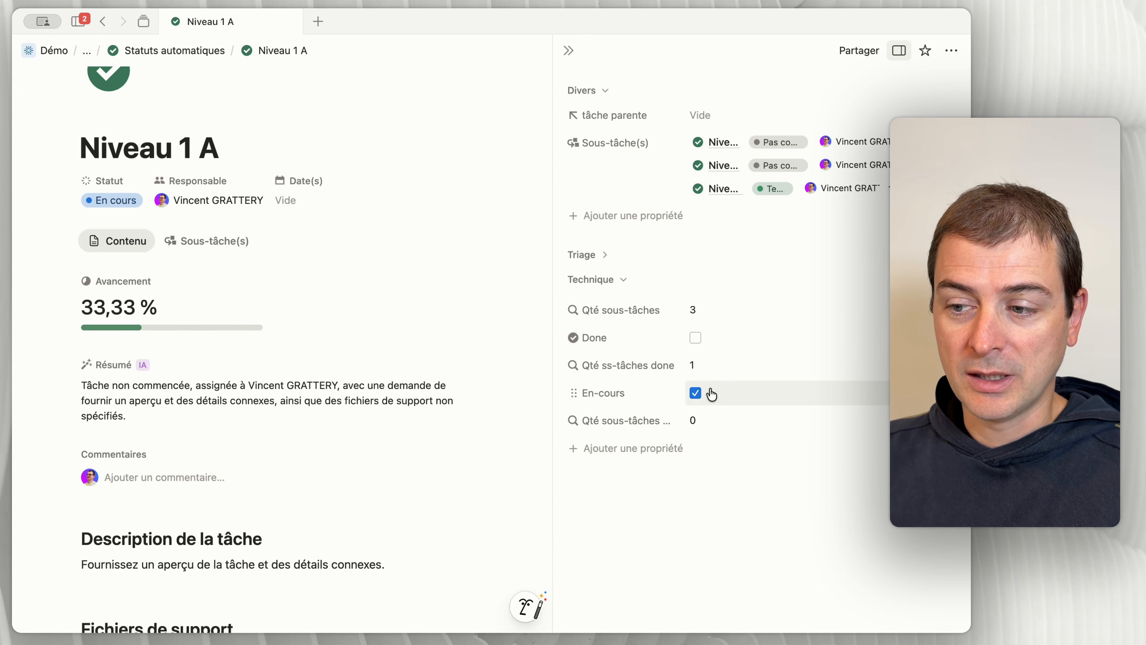
Step: Inspect the relation, property and calculation settings of the Qté sous-tâches en cours rollup
{"action": "left_click", "coordinate": [668, 424]}
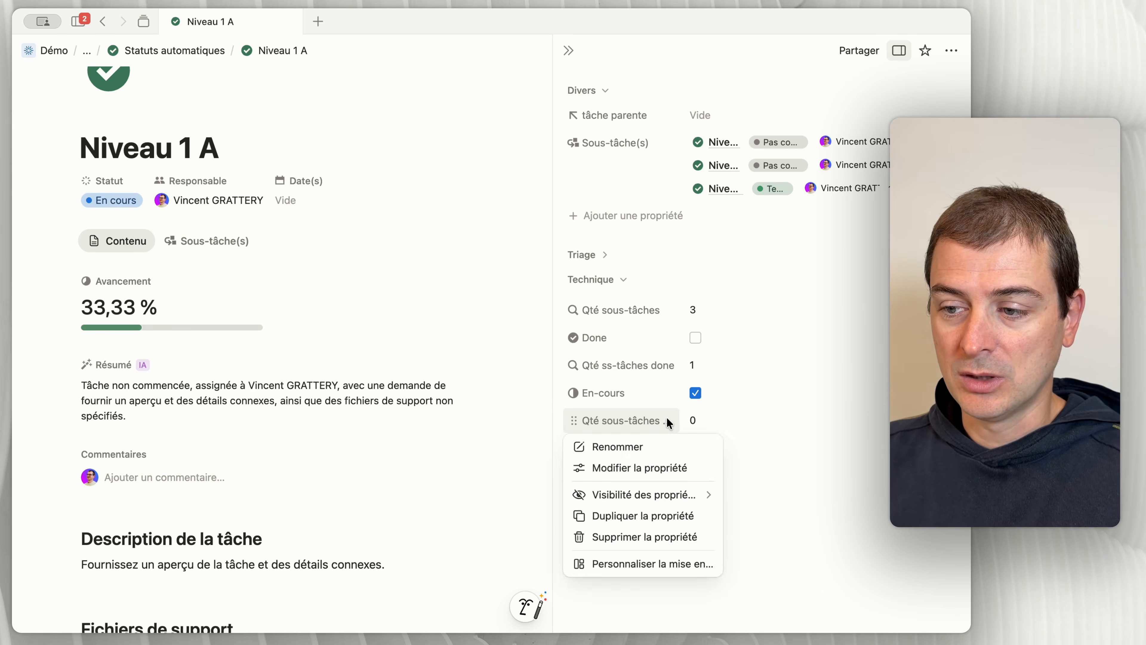
{"action": "left_click", "coordinate": [741, 427]}
{"action": "left_click", "coordinate": [743, 427]}
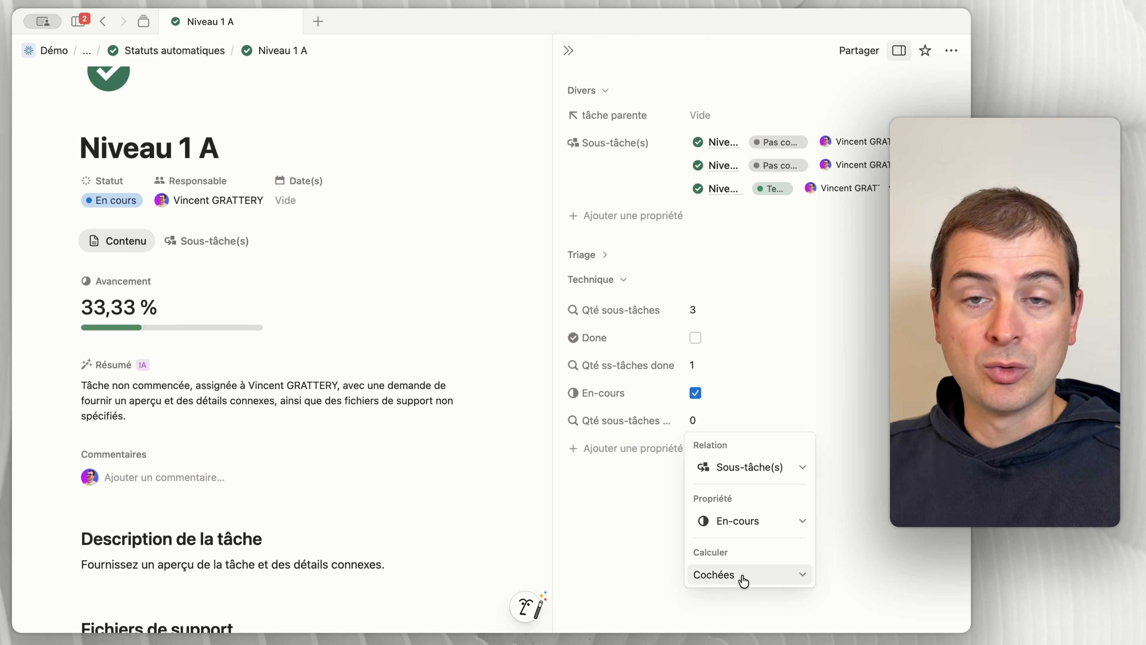
{"action": "left_click", "coordinate": [631, 528]}
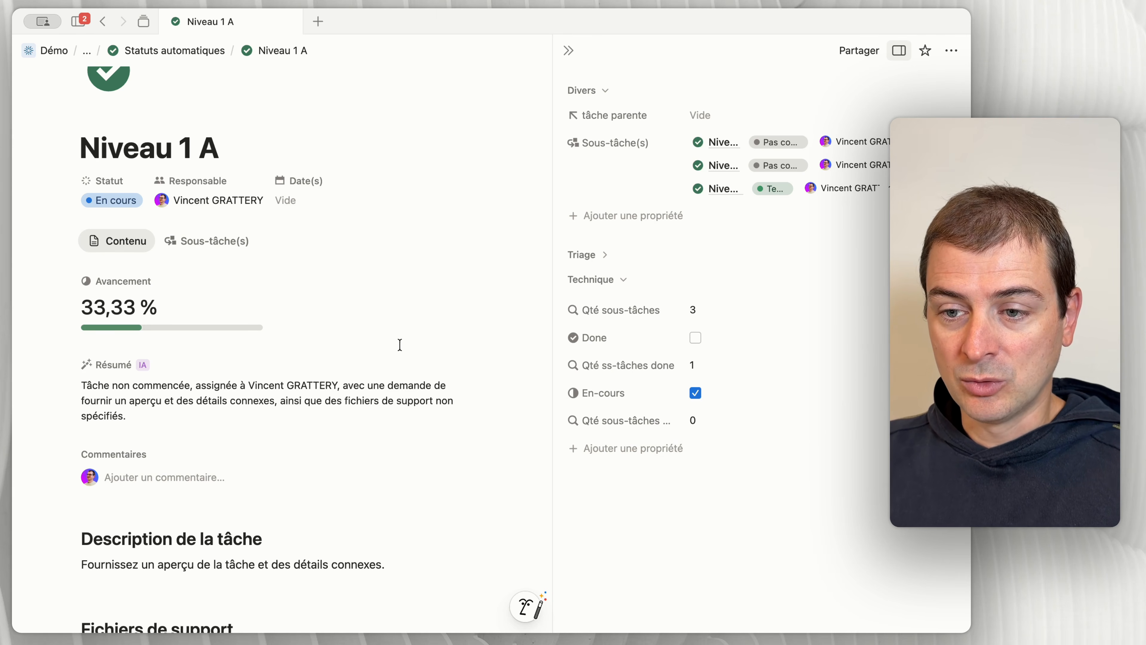
Step: In Niveau 1 A's sub-task list, set Niveau 2 B's Statut to En cours
{"action": "left_click", "coordinate": [216, 241]}
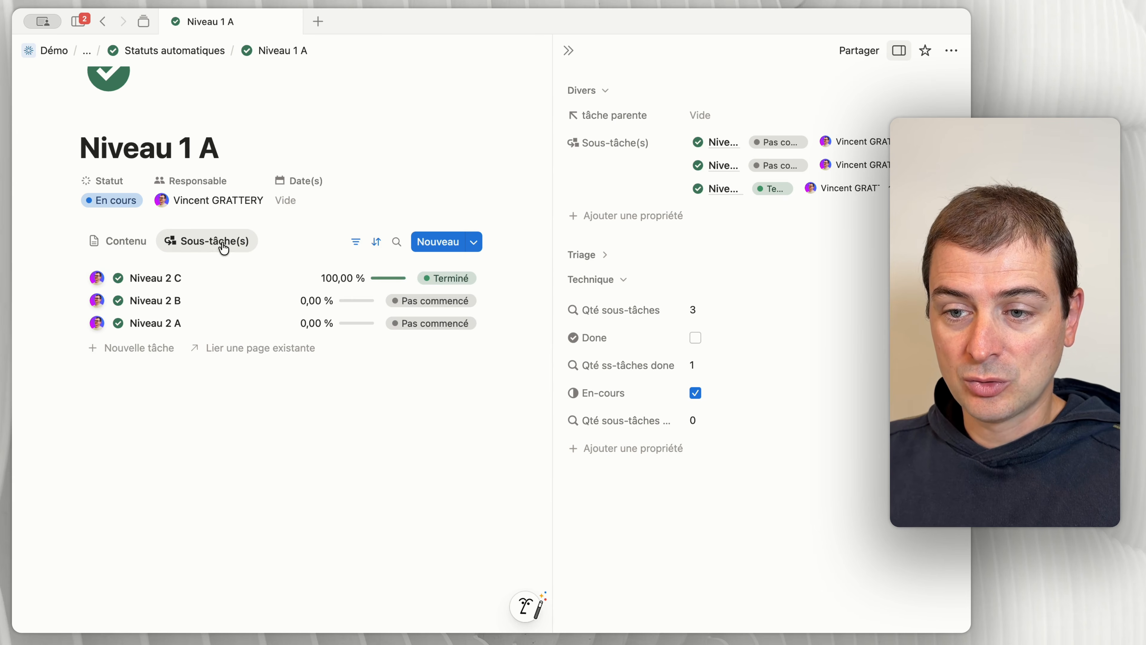
{"action": "left_click", "coordinate": [428, 300]}
{"action": "left_click", "coordinate": [427, 404]}
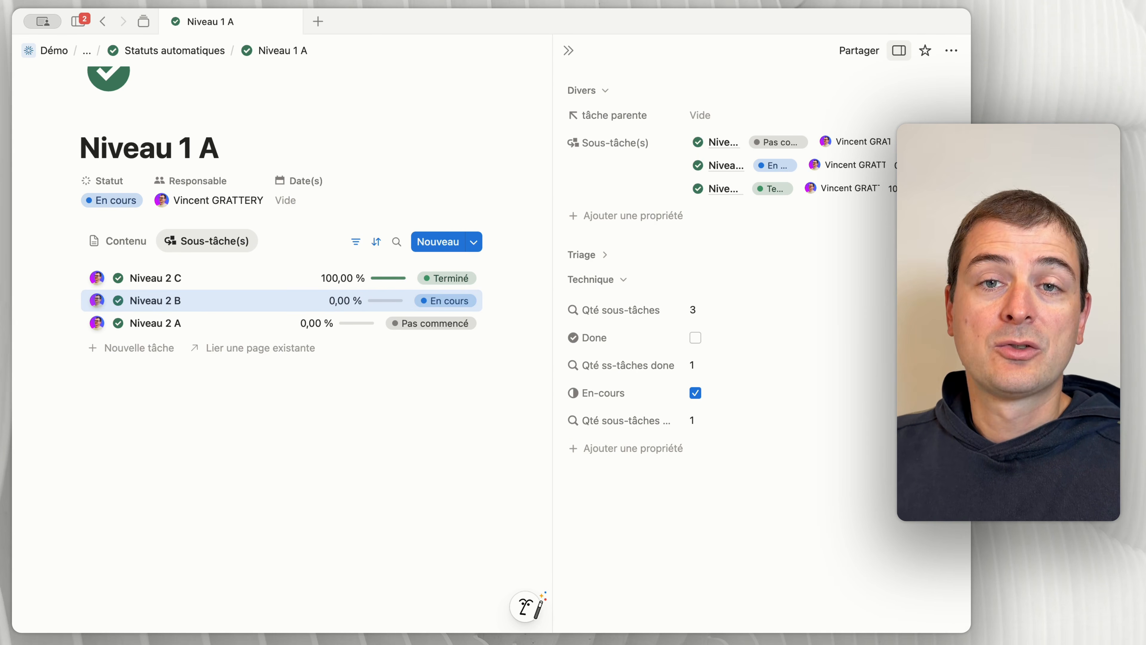
Step: Return to Niveau 1 A's content and examine the Avancement formula's branch for tasks without sub-tasks
{"action": "left_click", "coordinate": [108, 239]}
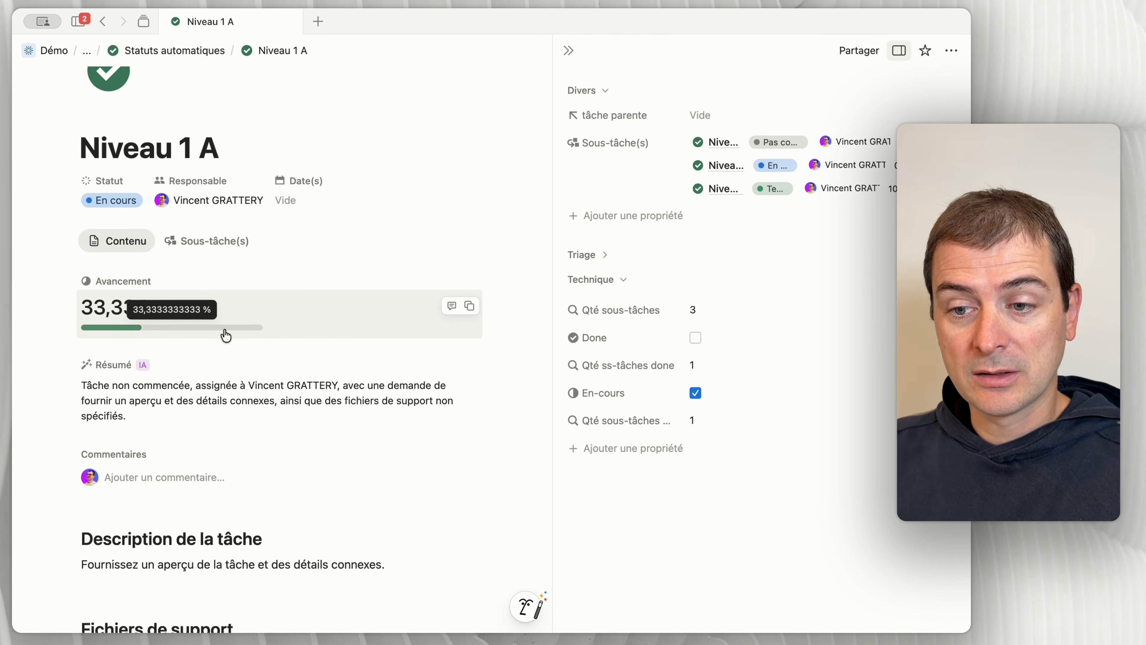
{"action": "left_click", "coordinate": [307, 313]}
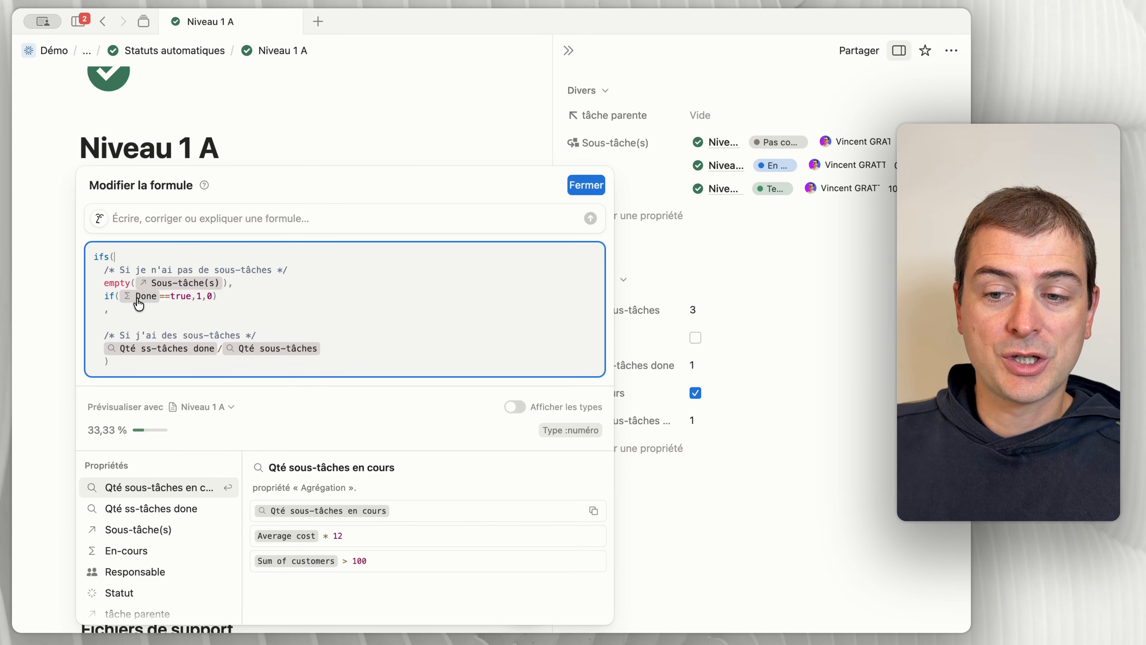
{"action": "double_click", "coordinate": [181, 299]}
{"action": "left_click", "coordinate": [201, 296]}
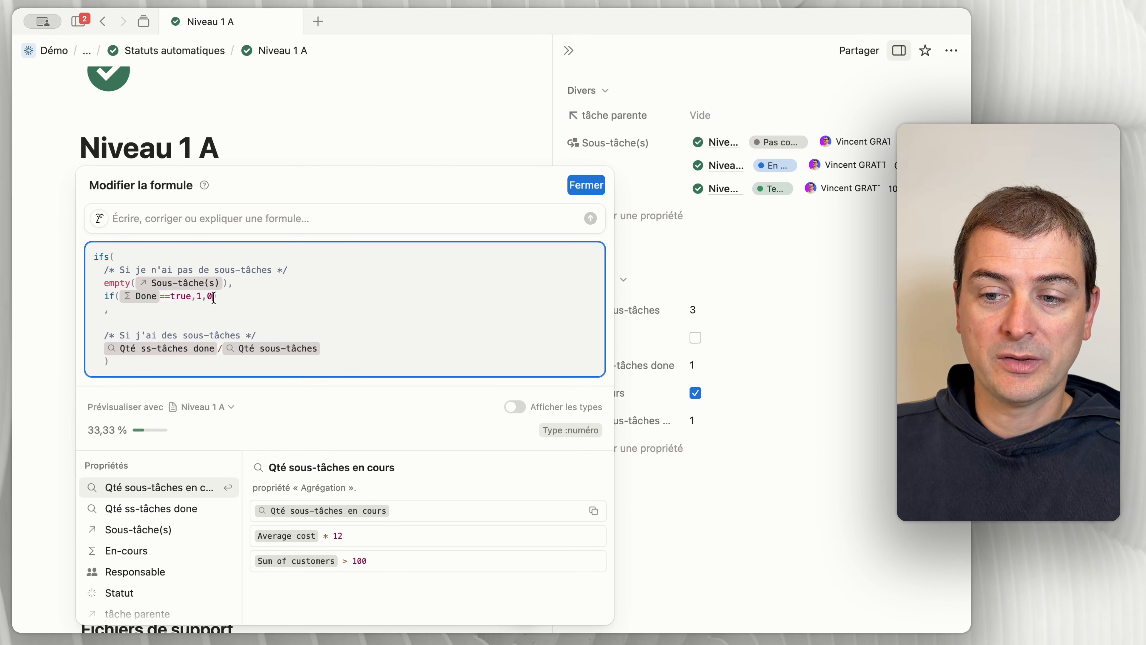
{"action": "left_click", "coordinate": [64, 235]}
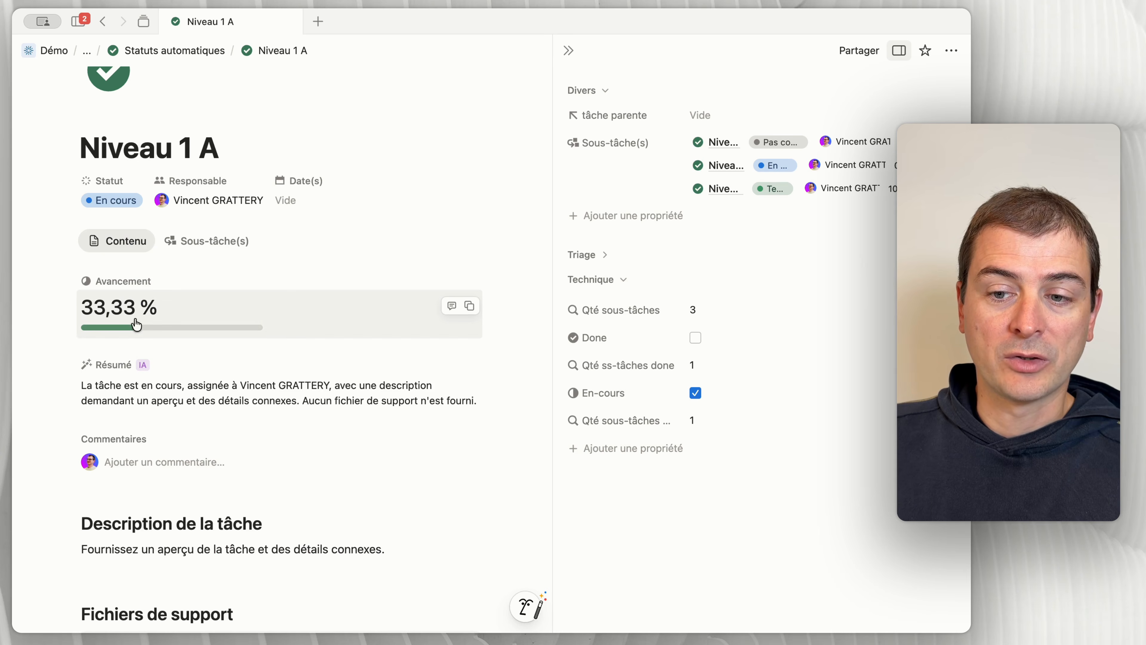
{"action": "left_click", "coordinate": [248, 325]}
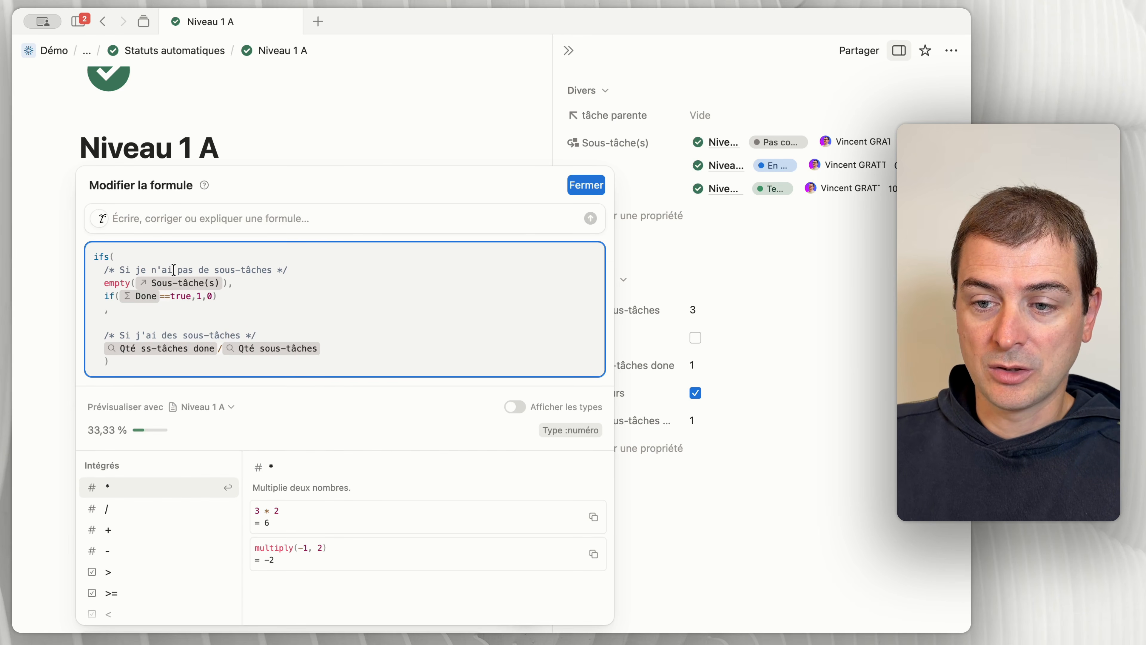
{"action": "left_click_drag", "start_coordinate": [173, 269], "coordinate": [289, 269]}
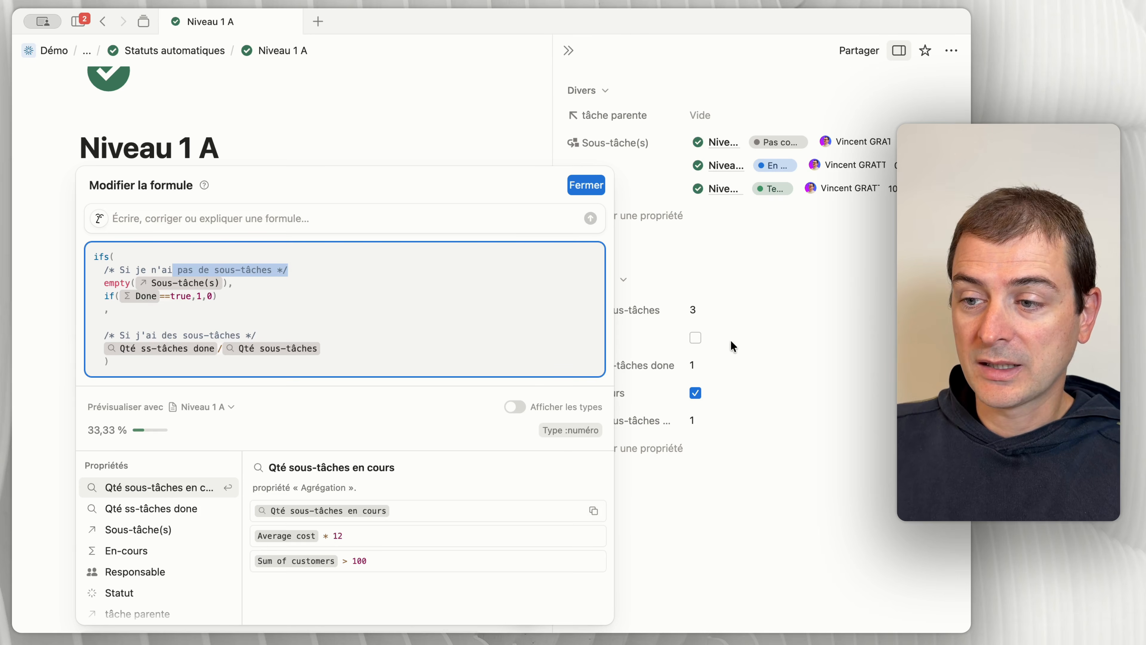
{"action": "left_click", "coordinate": [696, 338]}
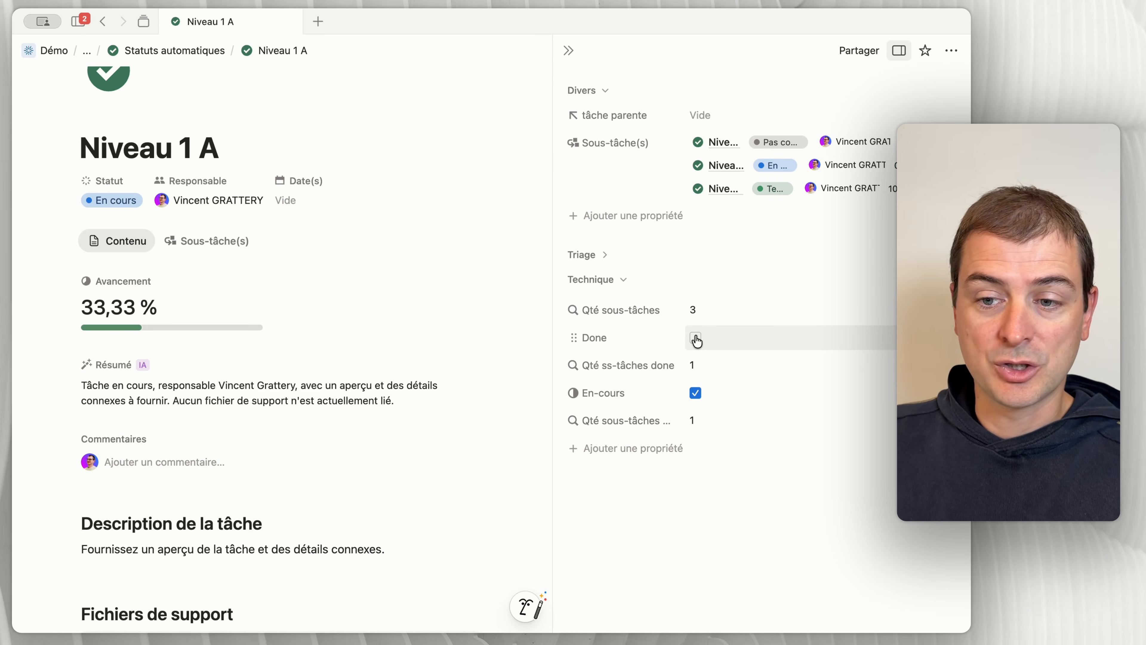
Step: Examine the Avancement formula's branch for tasks with sub-tasks, comparing it with the sub-task count rollups
{"action": "left_click", "coordinate": [142, 307]}
{"action": "left_click", "coordinate": [150, 335]}
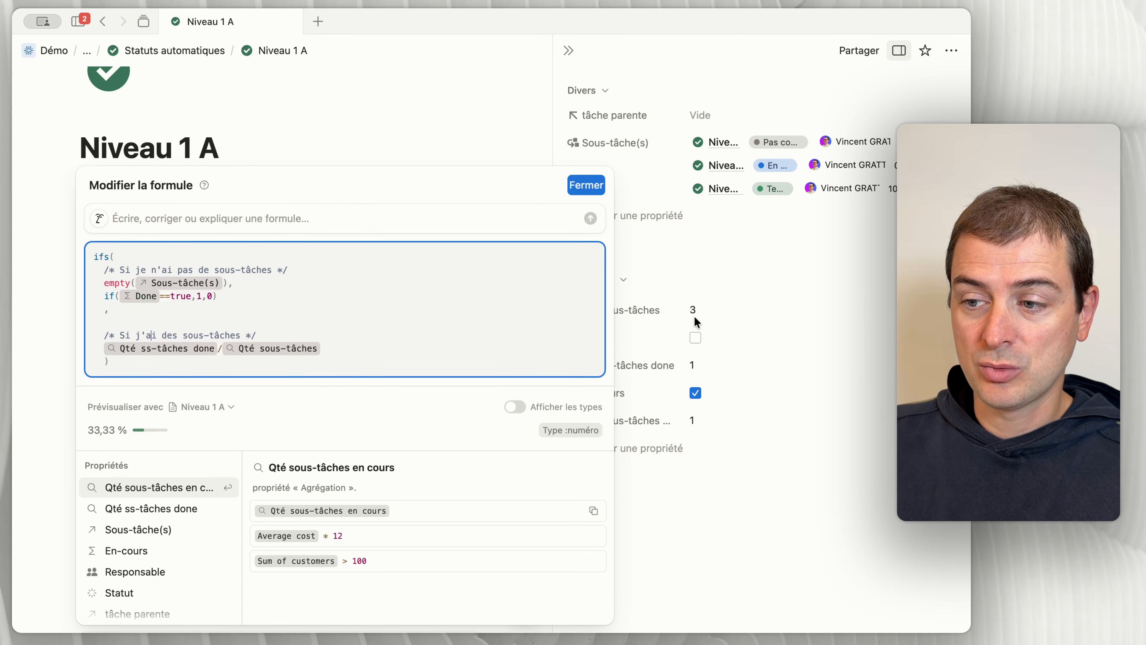
{"action": "left_click", "coordinate": [686, 307]}
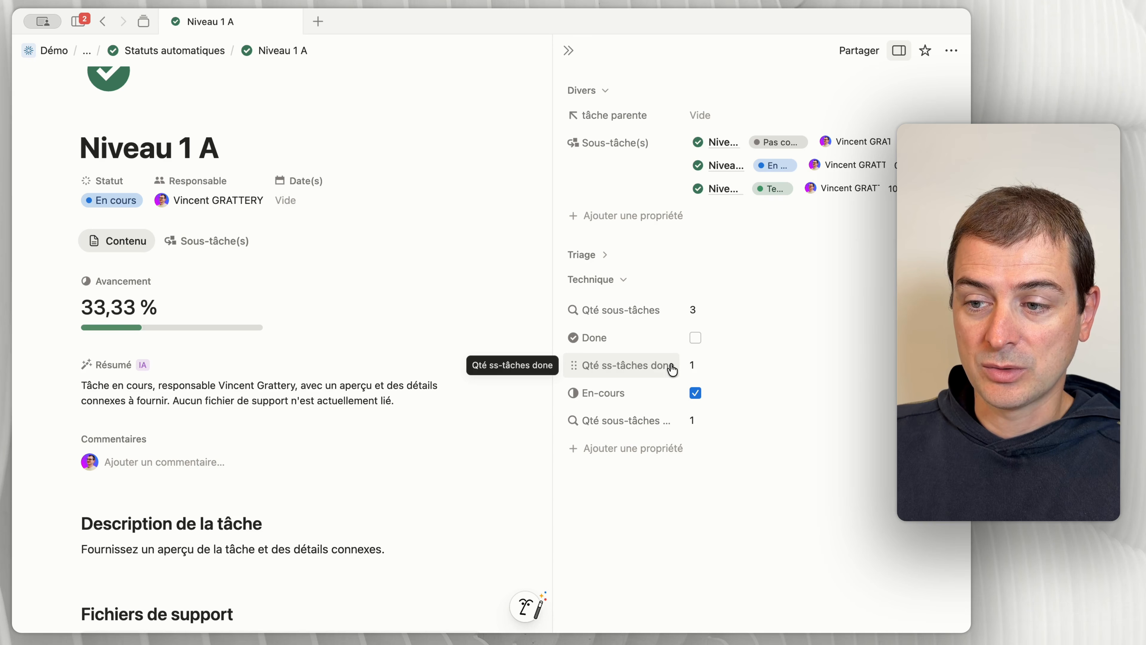
{"action": "left_click", "coordinate": [151, 321]}
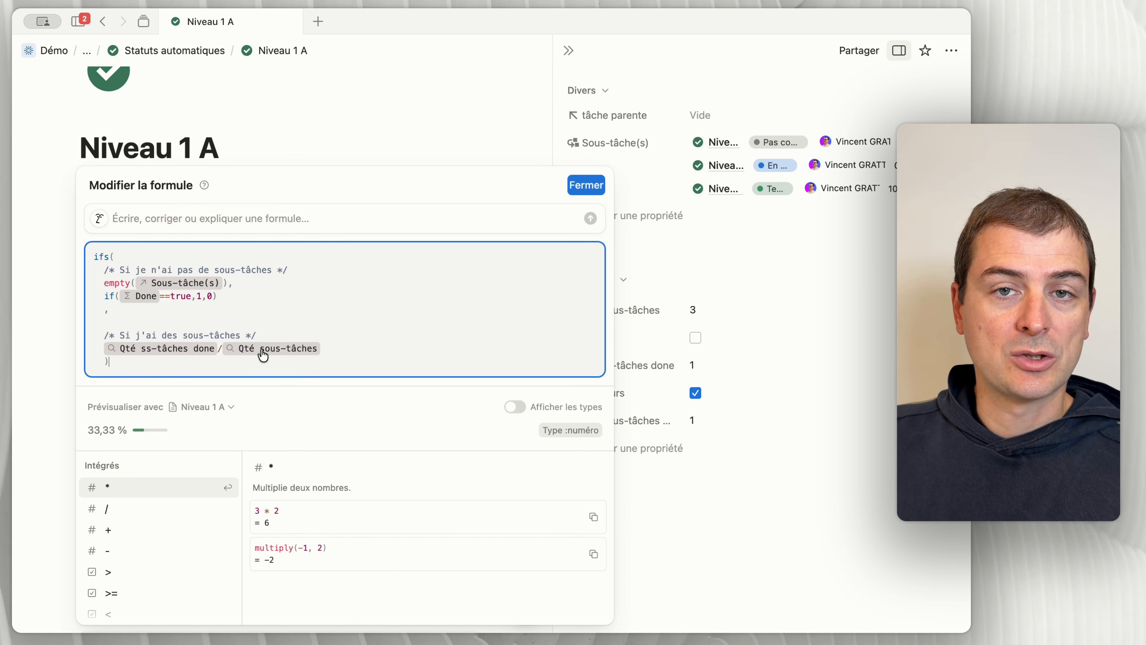
{"action": "left_click", "coordinate": [630, 332]}
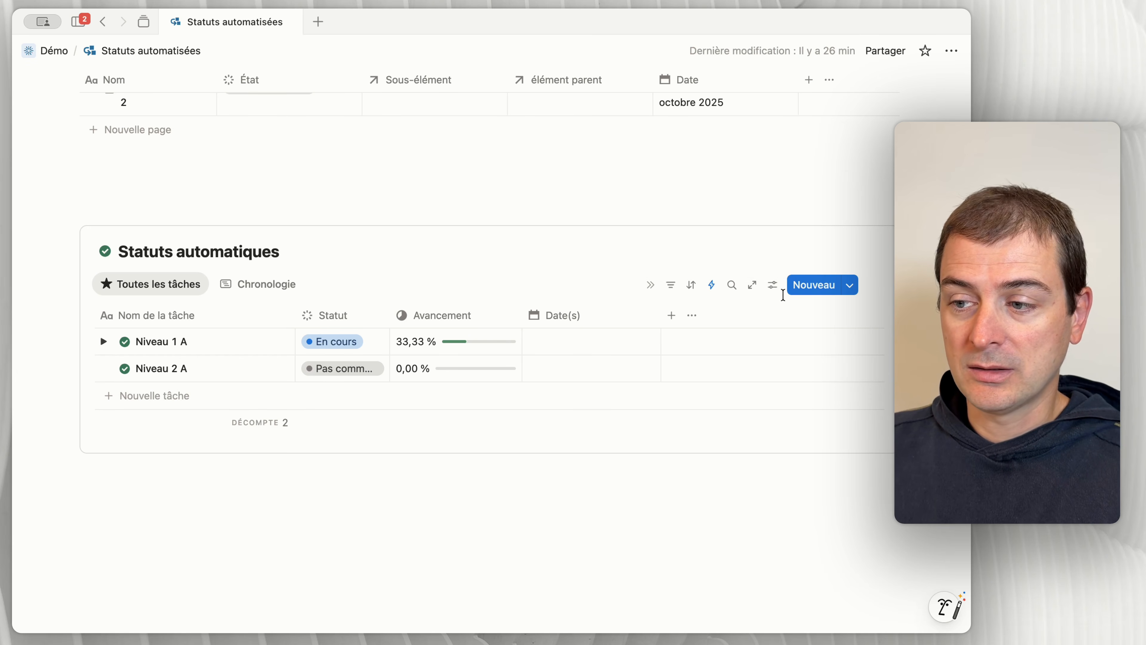
Step: Open the Statut automatique automation of the Statuts automatiques database and inspect the filters of its En cours action
{"action": "left_click", "coordinate": [770, 286]}
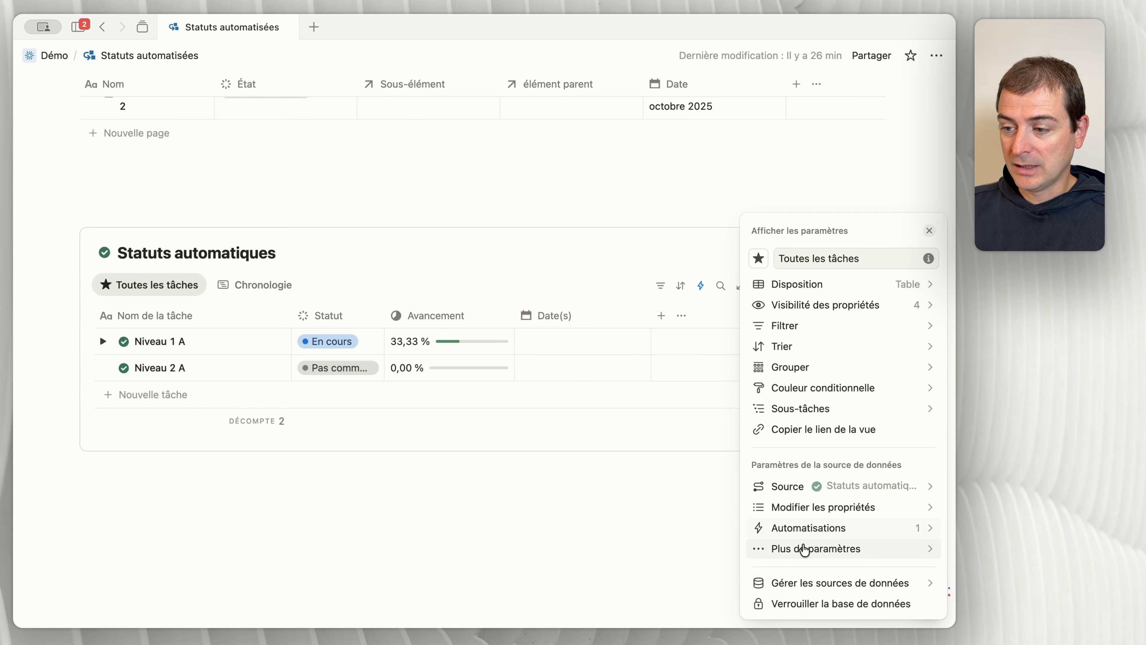
{"action": "left_click", "coordinate": [808, 529]}
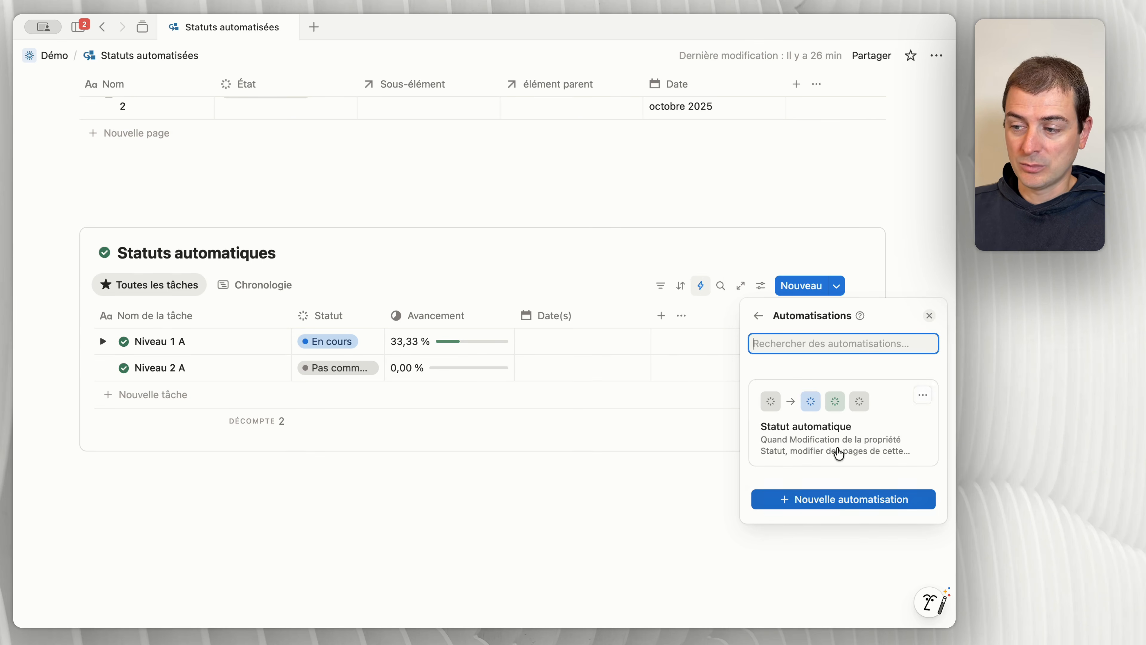
{"action": "left_click", "coordinate": [851, 428]}
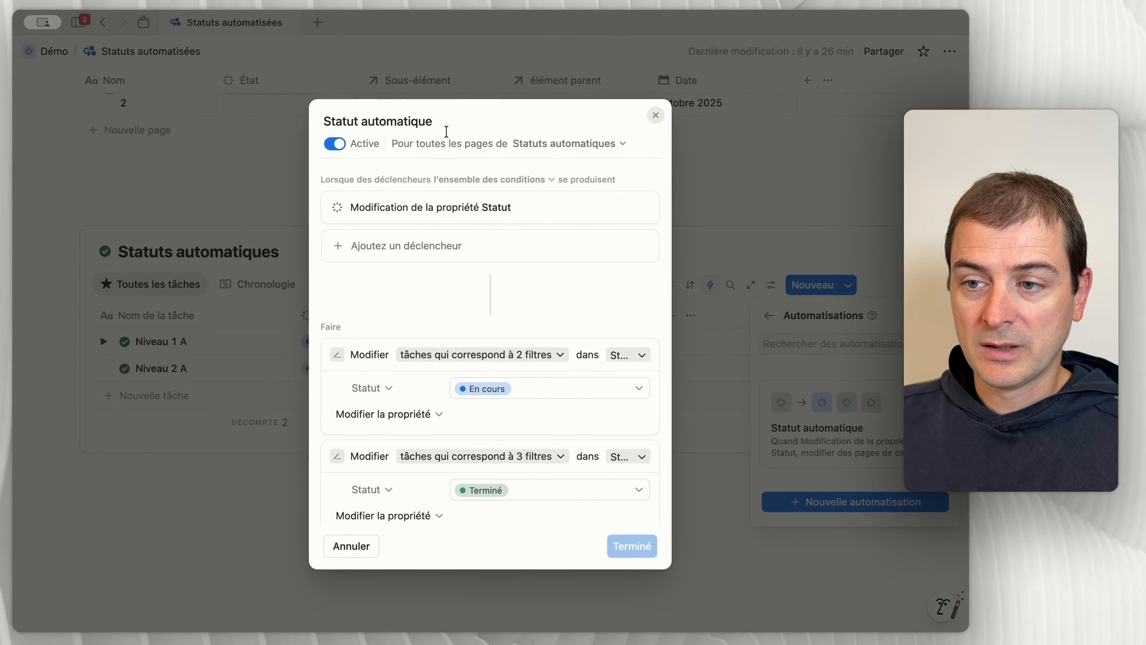
{"action": "left_click_drag", "start_coordinate": [429, 125], "coordinate": [315, 122]}
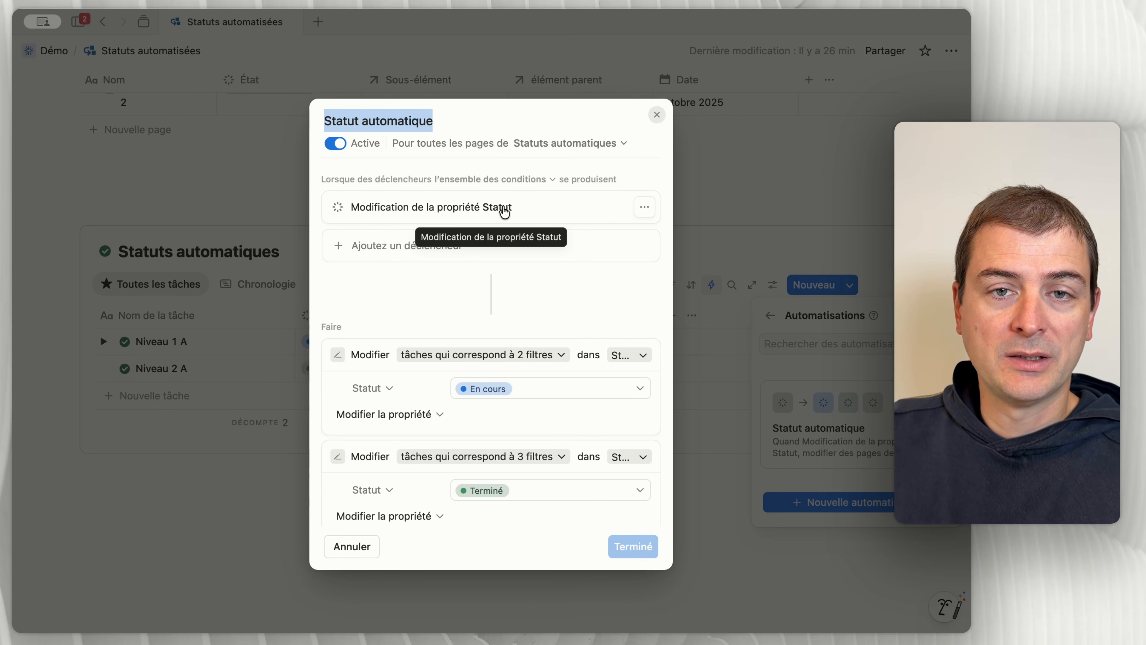
{"action": "scroll", "coordinate": [504, 211], "scroll_direction": "down", "scroll_amount": 5}
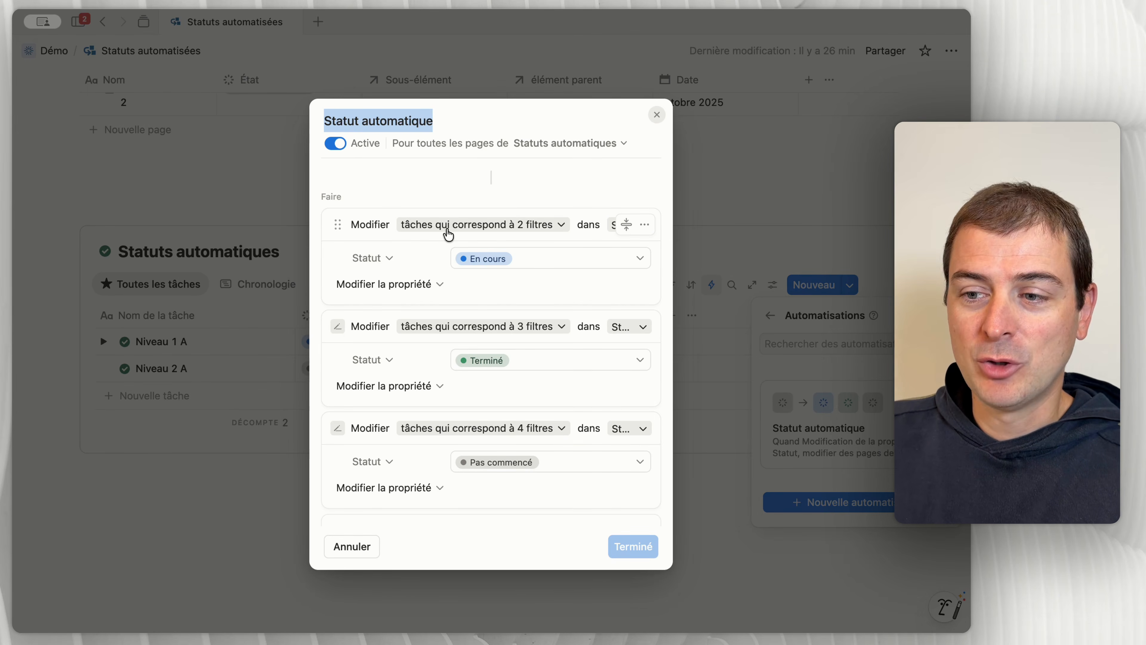
{"action": "left_click", "coordinate": [462, 234]}
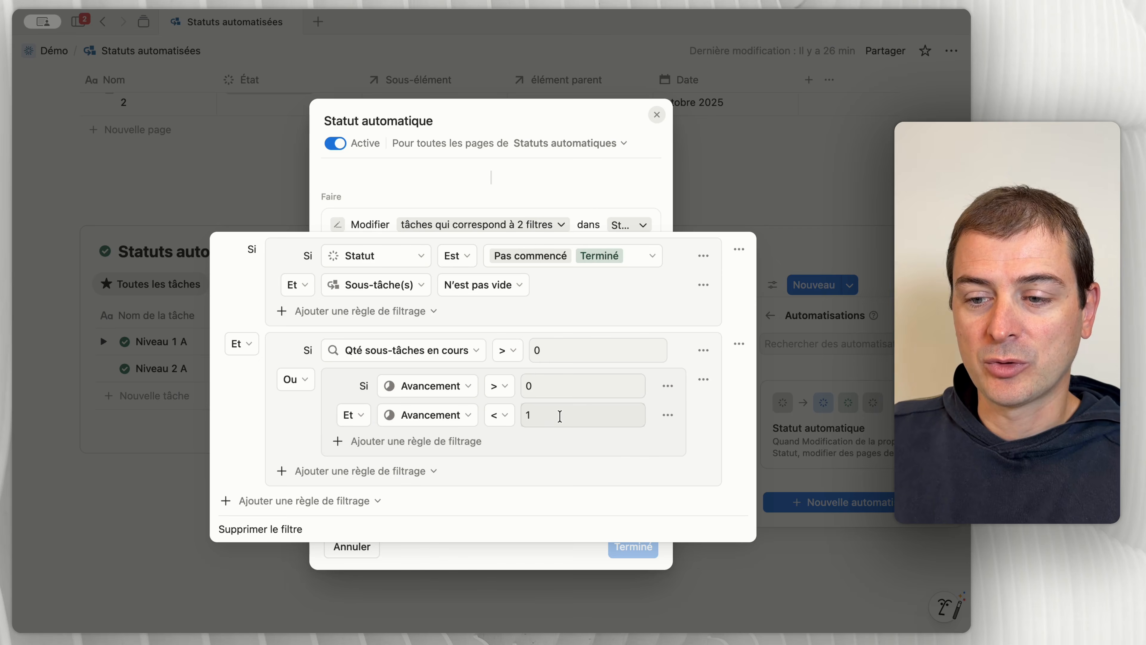
Step: Reopen the filters of the automation's En cours action and review their Statut, Sous-tâche(s), Qté sous-tâches en cours and Avancement conditions
{"action": "key", "text": "Escape"}
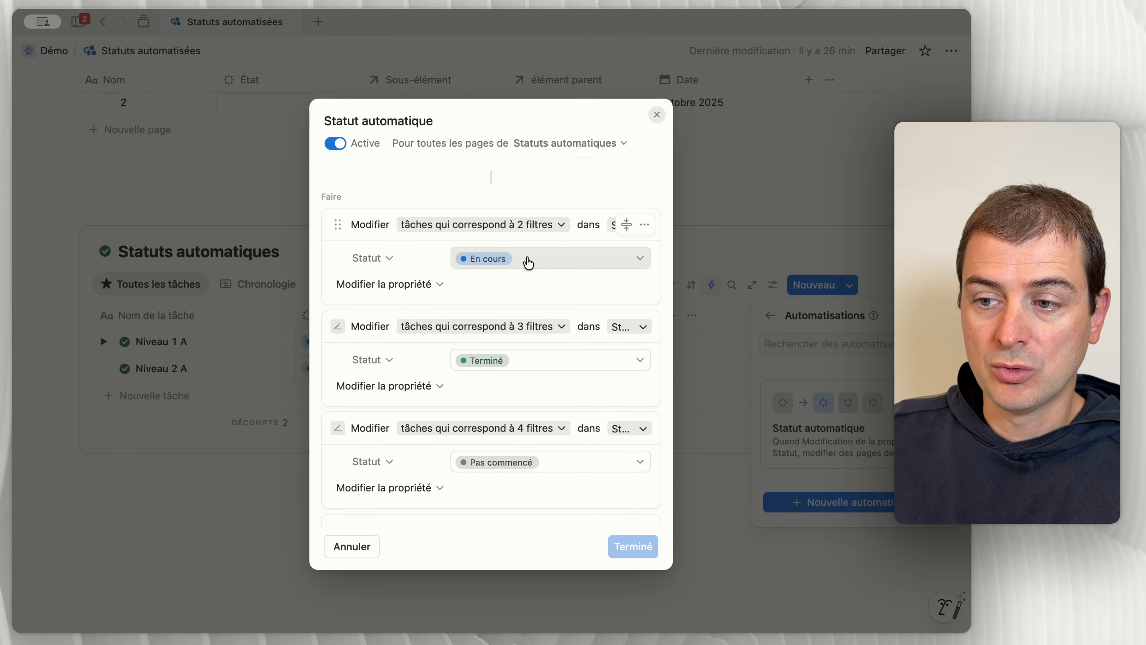
{"action": "left_click", "coordinate": [527, 224]}
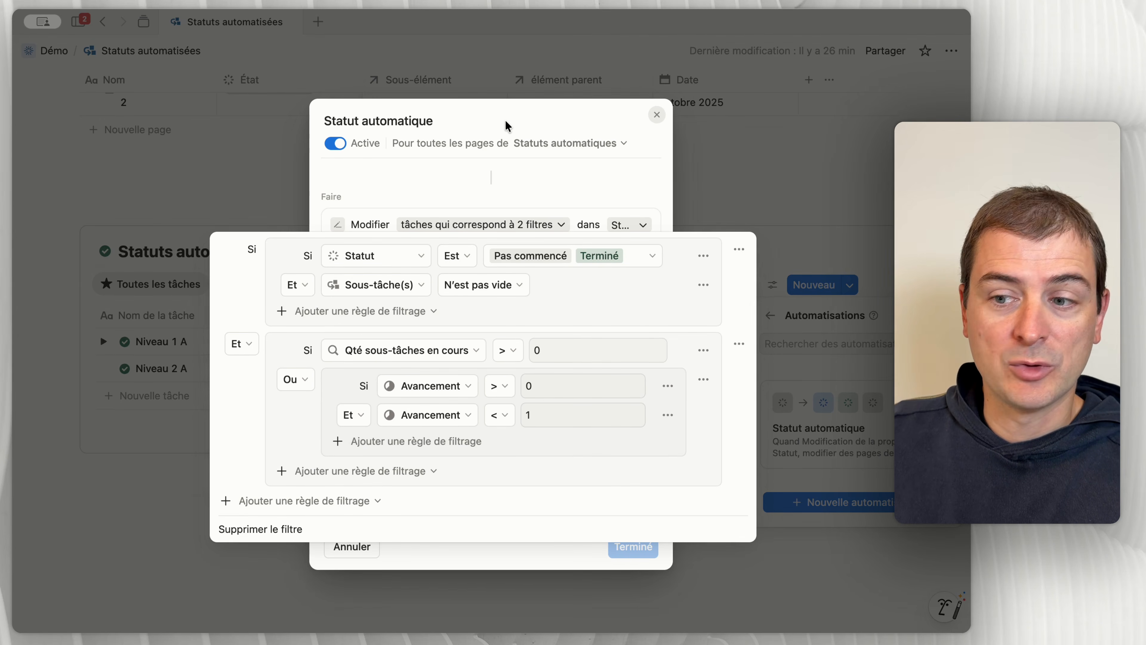
{"action": "key", "text": "Escape"}
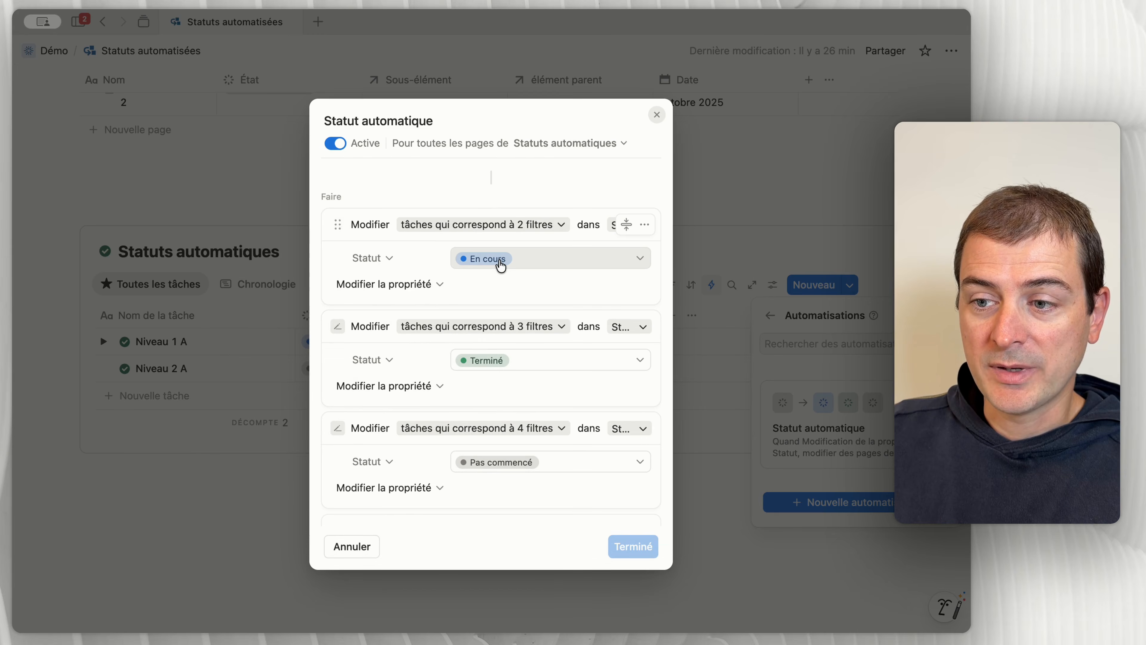
{"action": "left_click", "coordinate": [507, 225]}
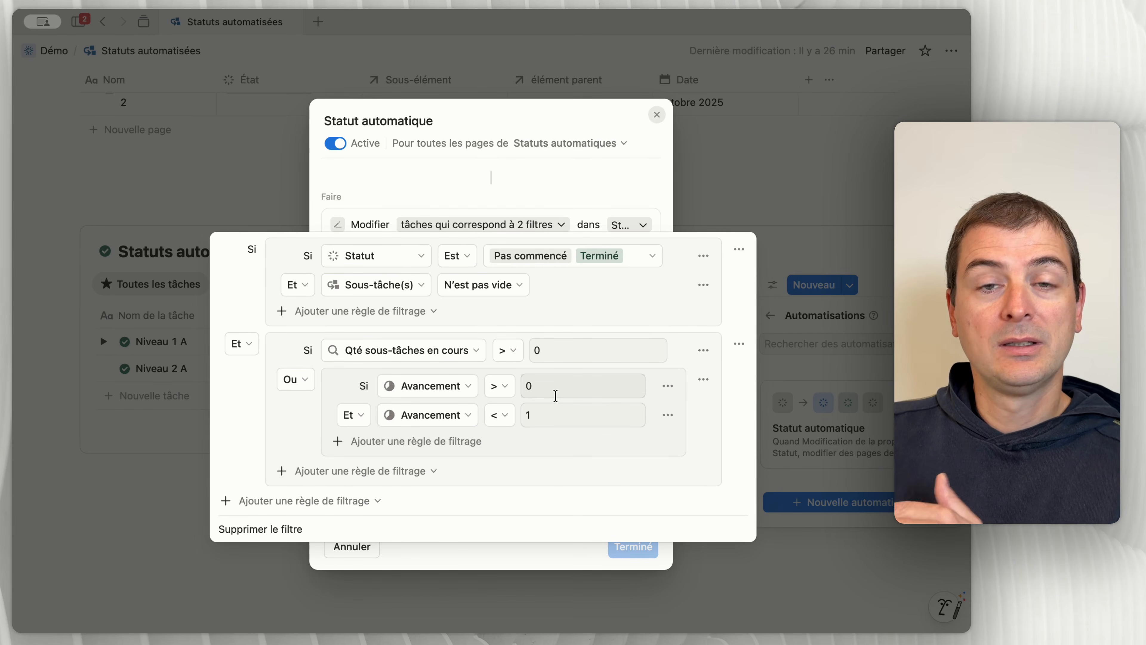
{"action": "left_click", "coordinate": [477, 222]}
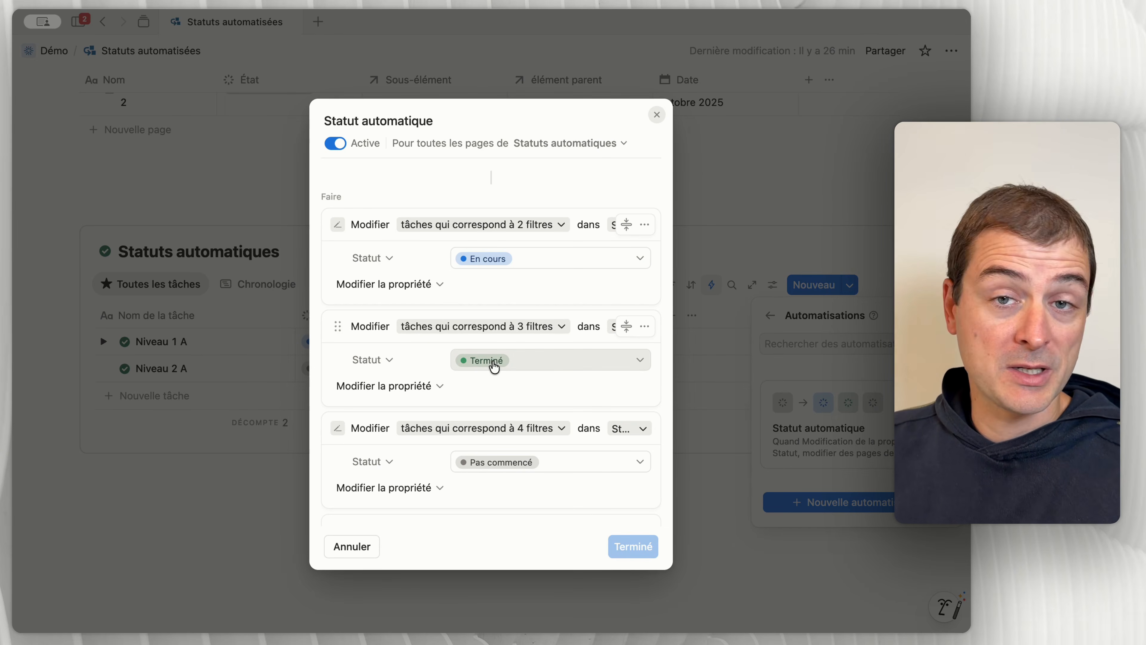
Step: Inspect the filters of the automation's Terminé and Pas commencé actions, and close the automation without changes
{"action": "left_click", "coordinate": [507, 326]}
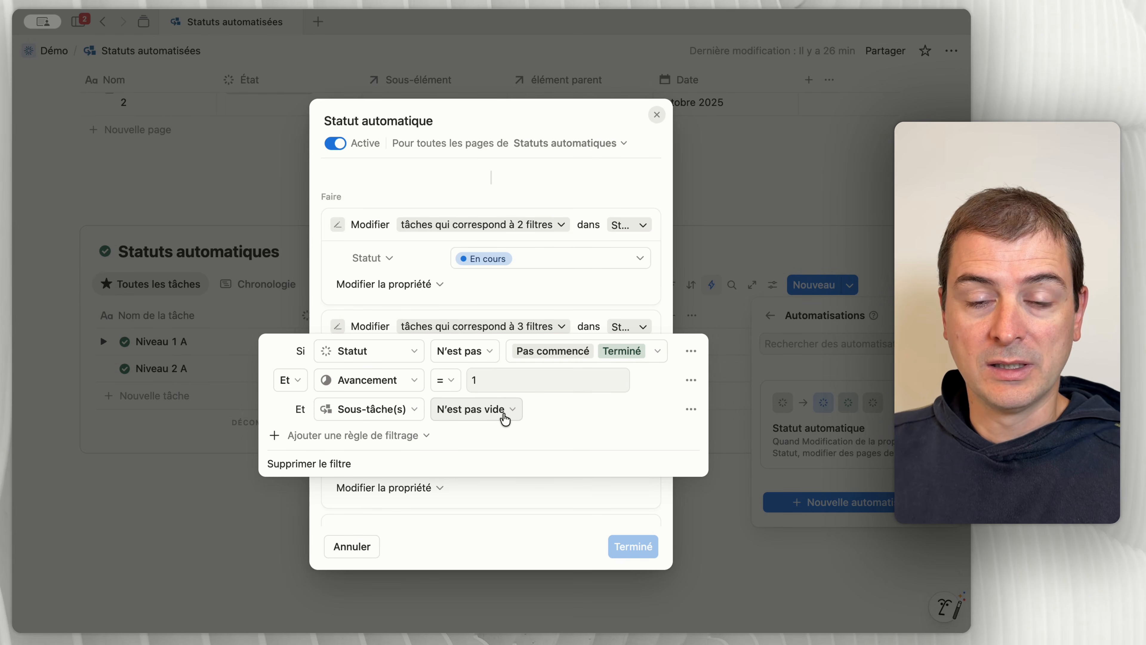
{"action": "left_click", "coordinate": [480, 314]}
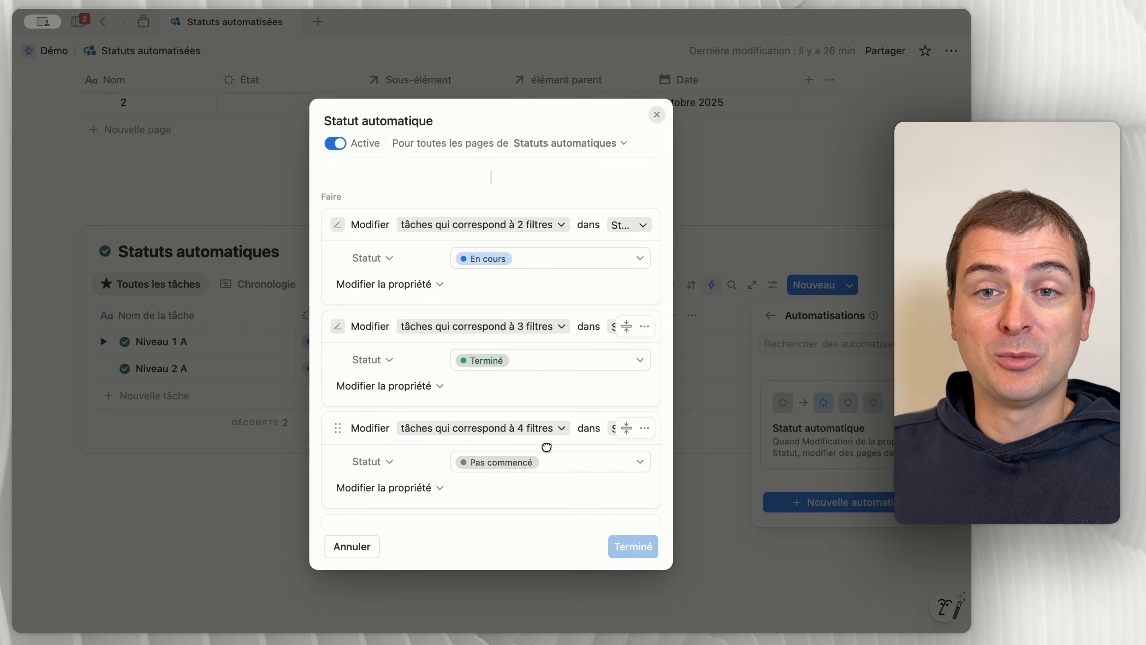
{"action": "left_click", "coordinate": [530, 426]}
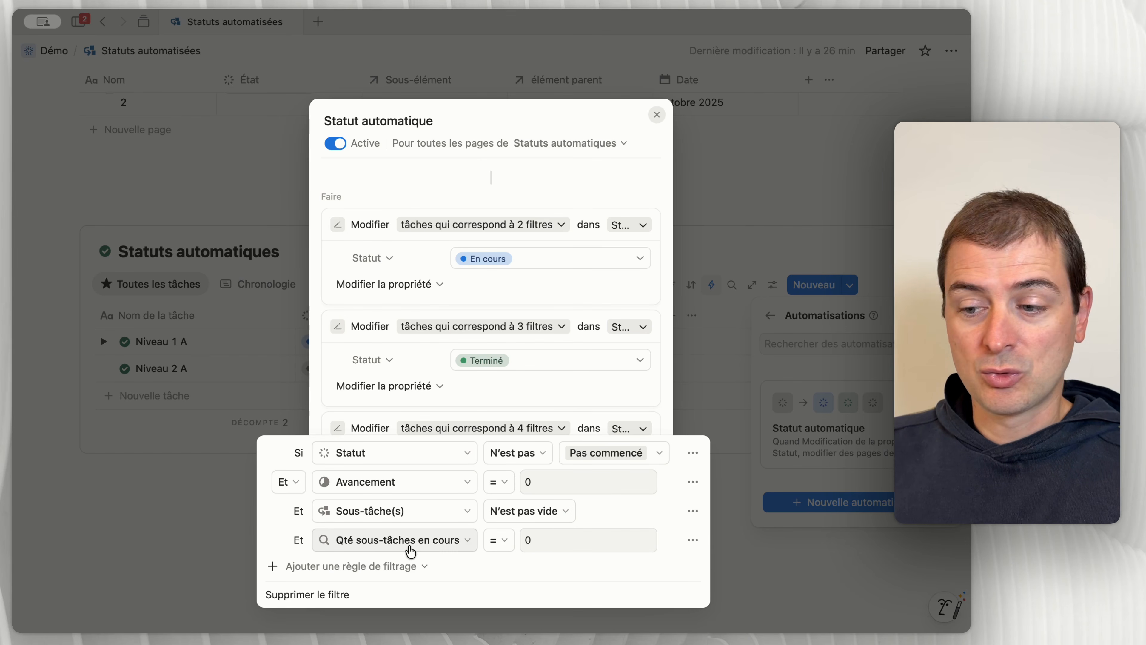
{"action": "left_click", "coordinate": [544, 406]}
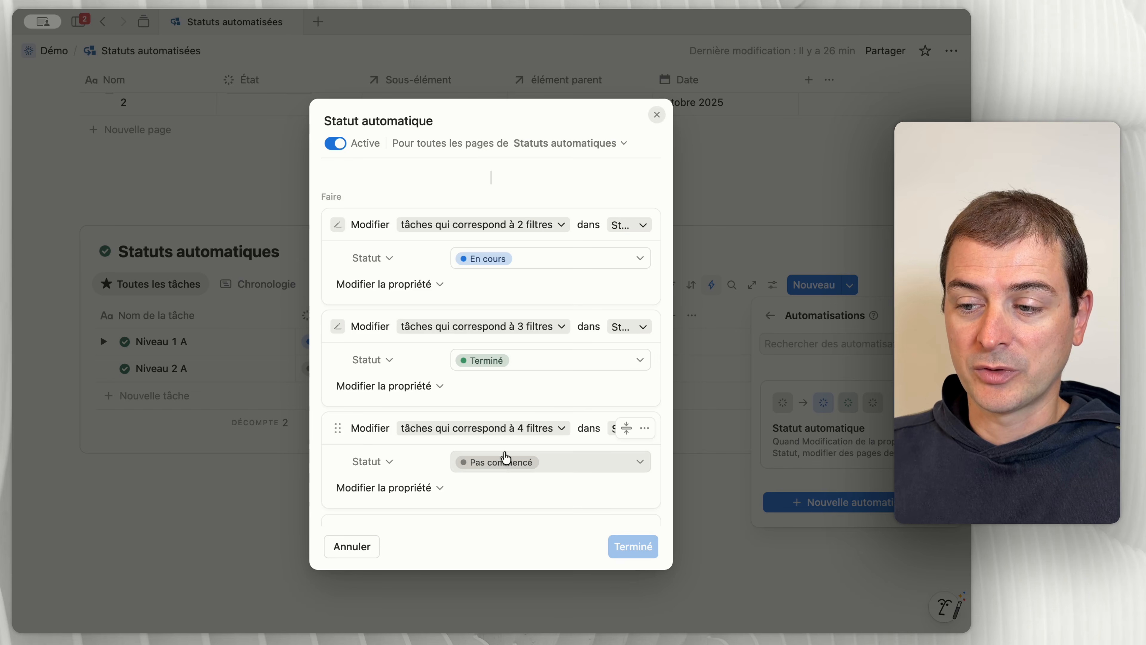
{"action": "scroll", "coordinate": [506, 456], "scroll_direction": "down", "scroll_amount": 2}
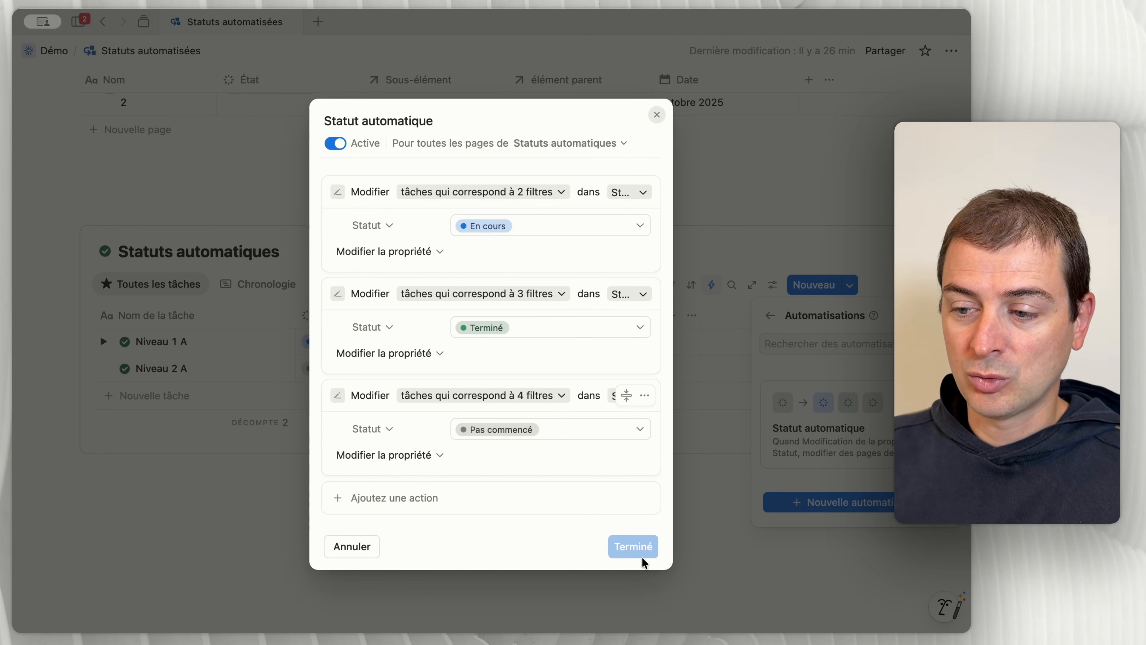
{"action": "left_click", "coordinate": [720, 562]}
{"action": "left_click", "coordinate": [718, 558]}
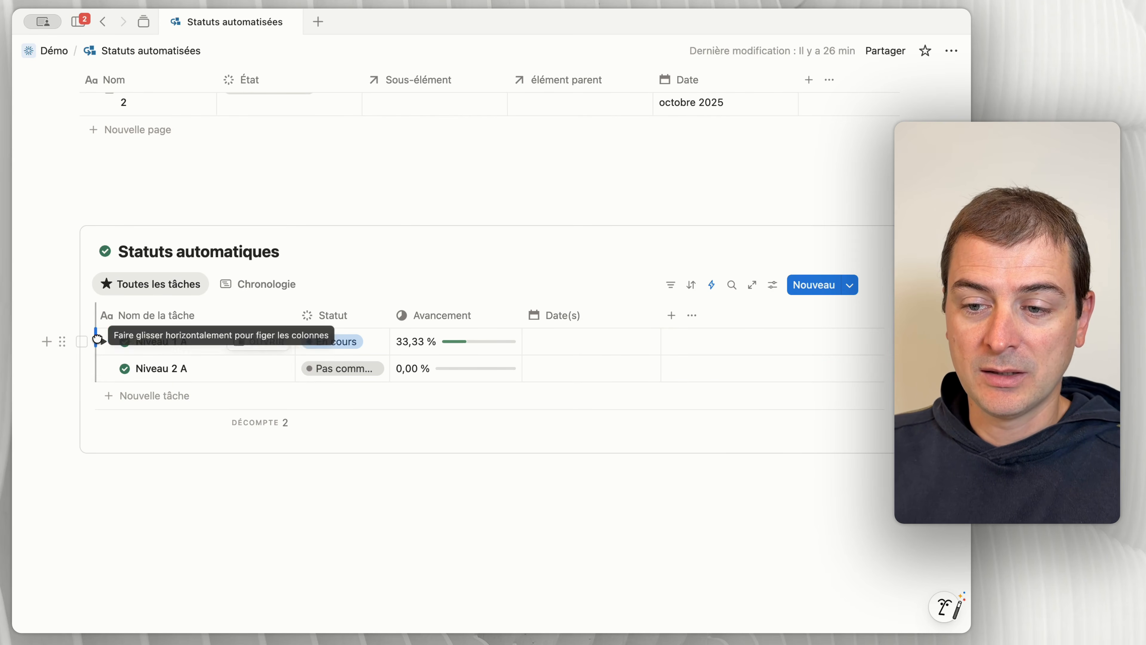
Step: Expand Niveau 1 A and set the Statut of its sub-tasks Niveau 2 B and Niveau 2 C to Pas commencé
{"action": "left_click", "coordinate": [103, 342]}
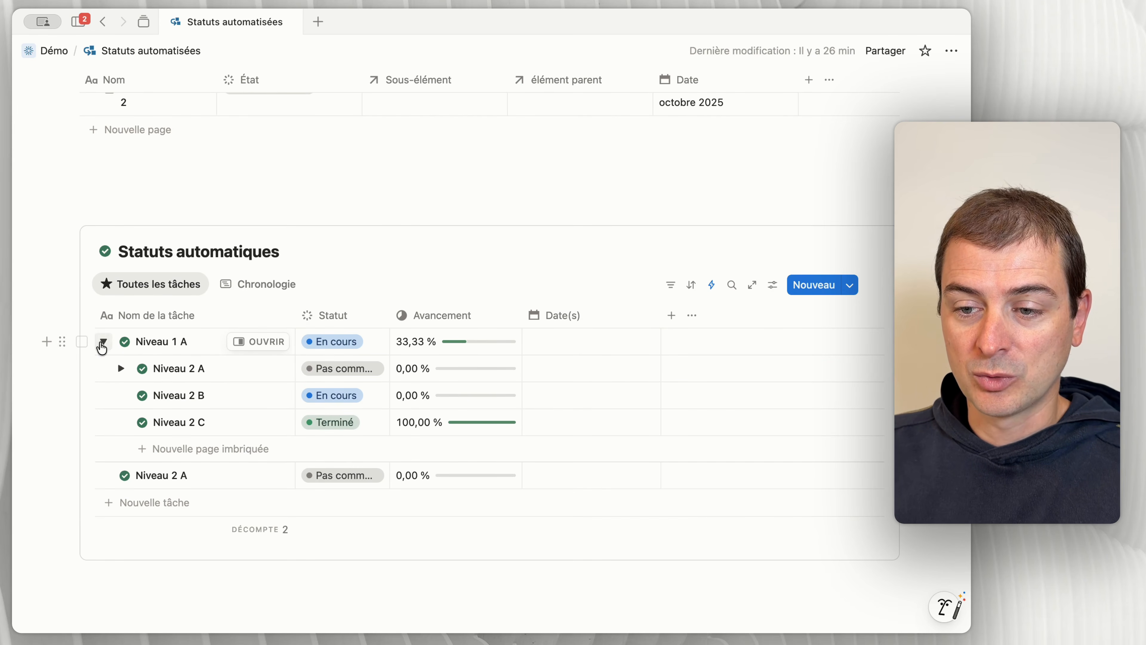
{"action": "left_click", "coordinate": [329, 396]}
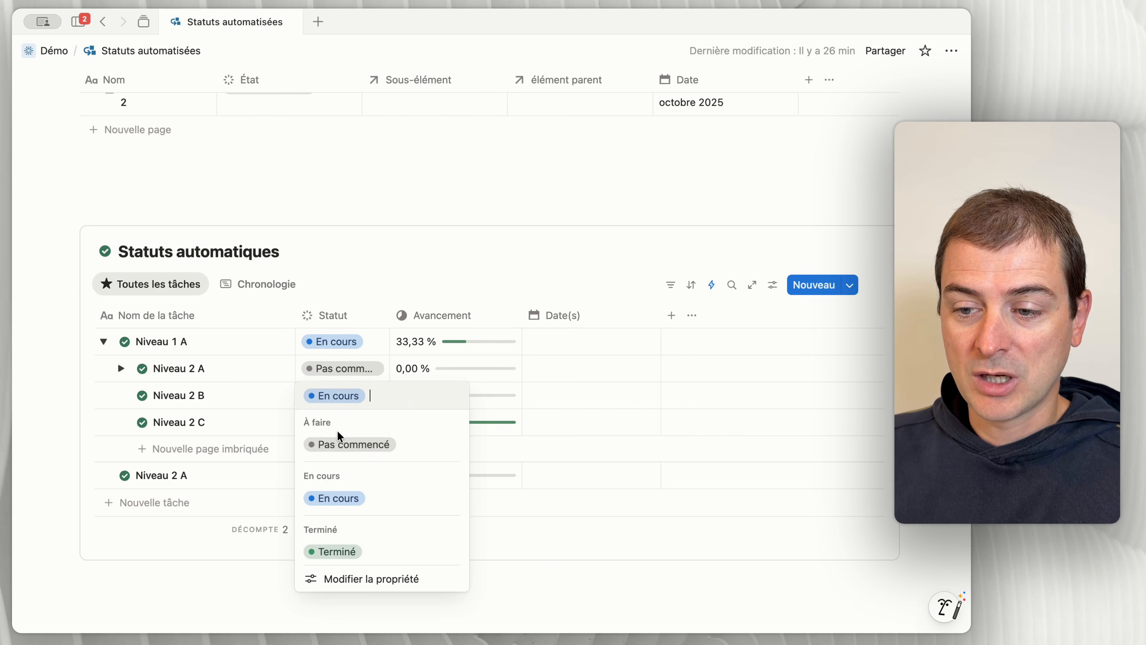
{"action": "left_click", "coordinate": [336, 443]}
{"action": "left_click", "coordinate": [334, 422]}
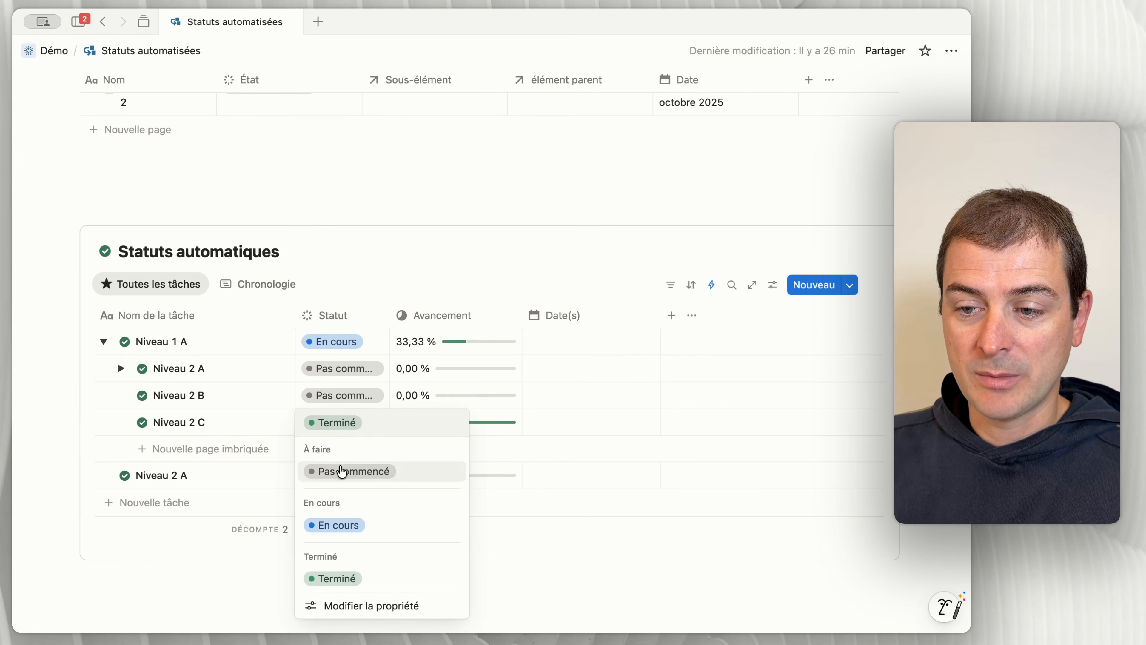
{"action": "left_click", "coordinate": [341, 471]}
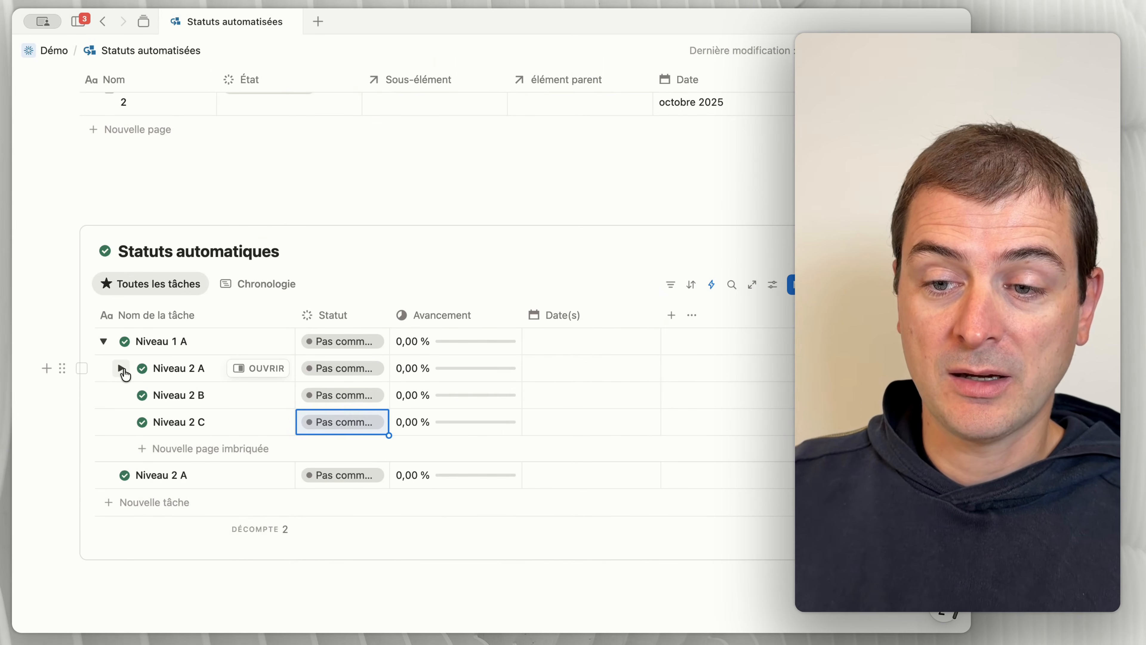
Step: Expand the Niveau 2 A sub-task under Niveau 1 A and set Niveau 3 A's Statut to Terminé
{"action": "left_click", "coordinate": [121, 369]}
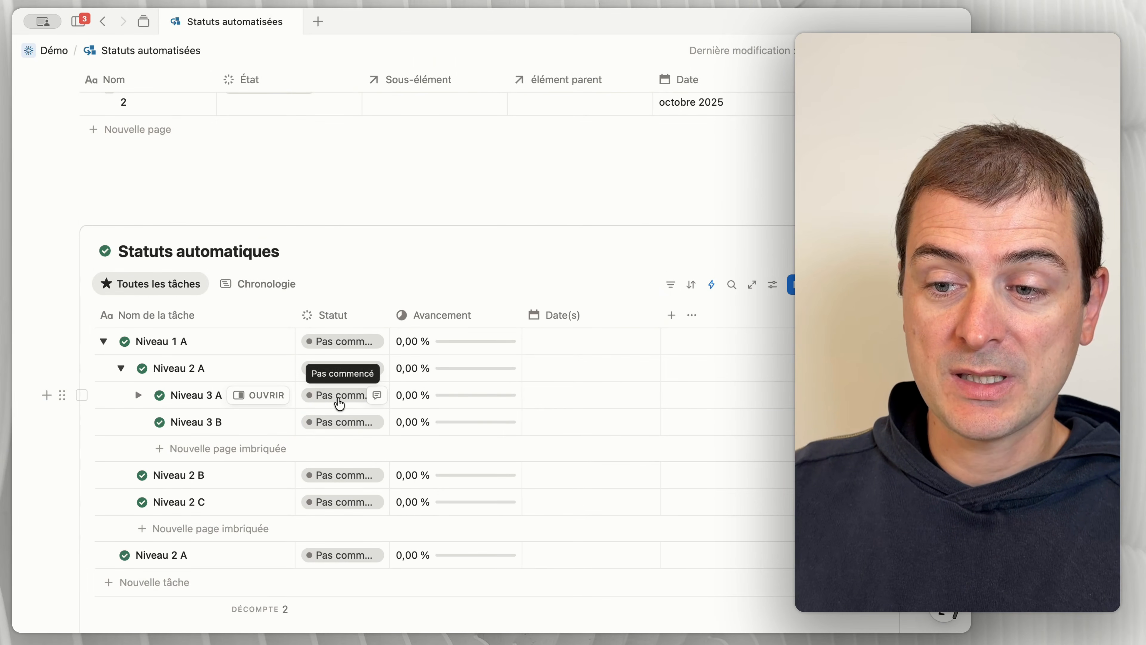
{"action": "left_click", "coordinate": [339, 396]}
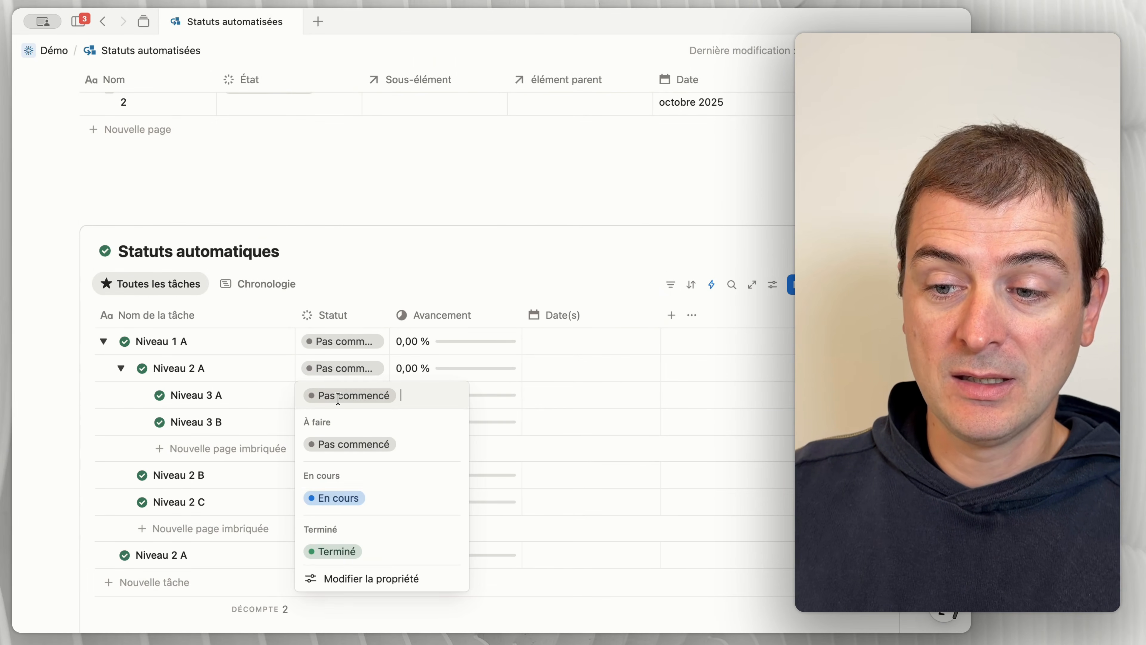
{"action": "left_click", "coordinate": [339, 558]}
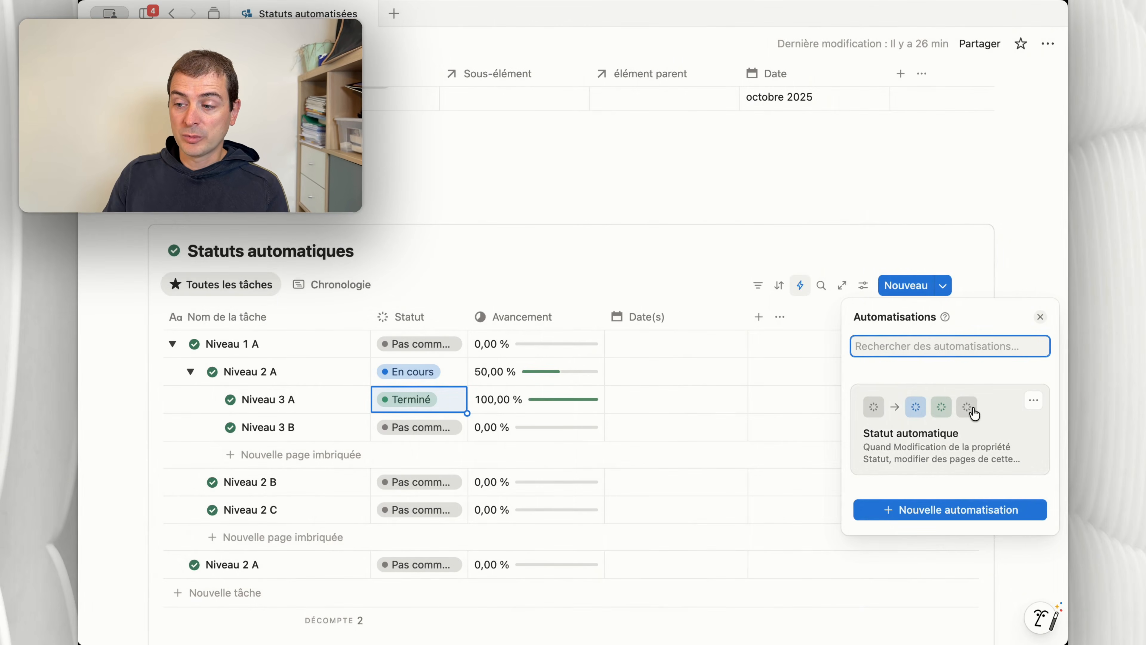
Step: Check the Statut automatique automation's trigger on the Statut property, and return to the task table
{"action": "left_click", "coordinate": [977, 415]}
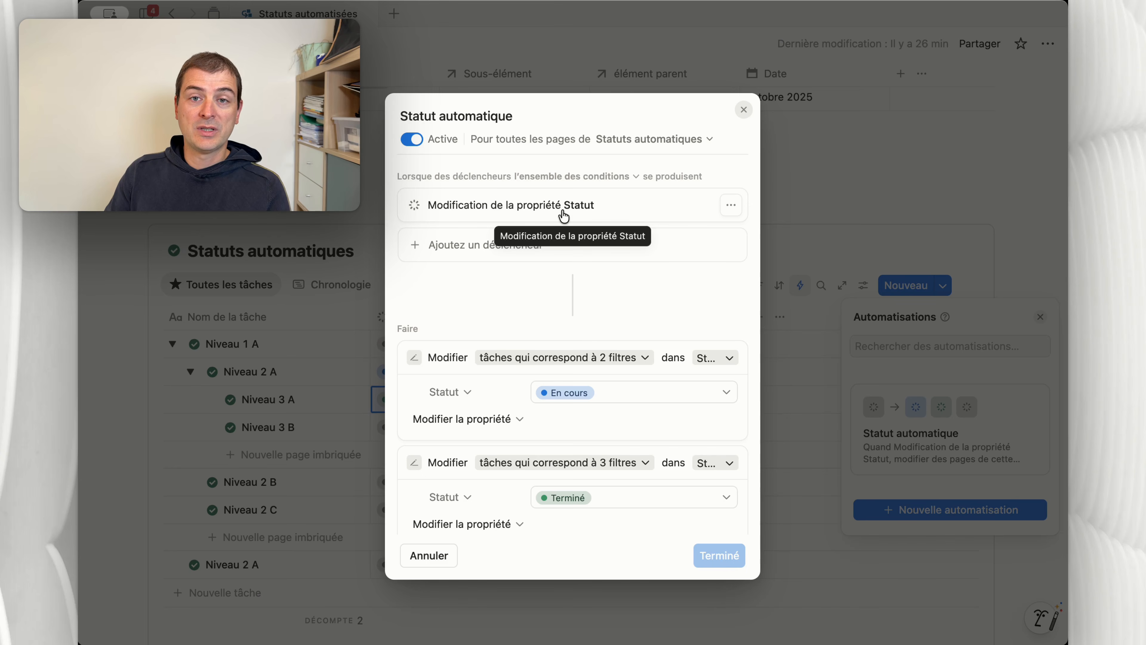
{"action": "left_click", "coordinate": [339, 239]}
{"action": "left_click", "coordinate": [423, 565]}
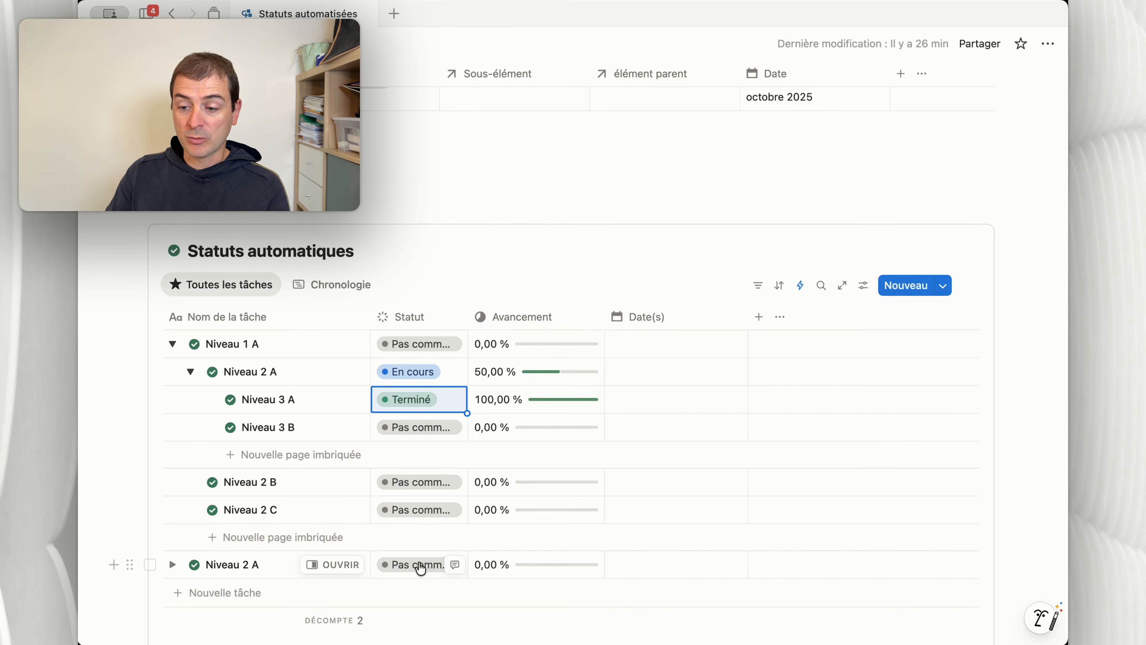
Step: Set the Statut of the top-level Niveau 2 A task to En cours
{"action": "left_click", "coordinate": [418, 566]}
{"action": "left_click", "coordinate": [423, 455]}
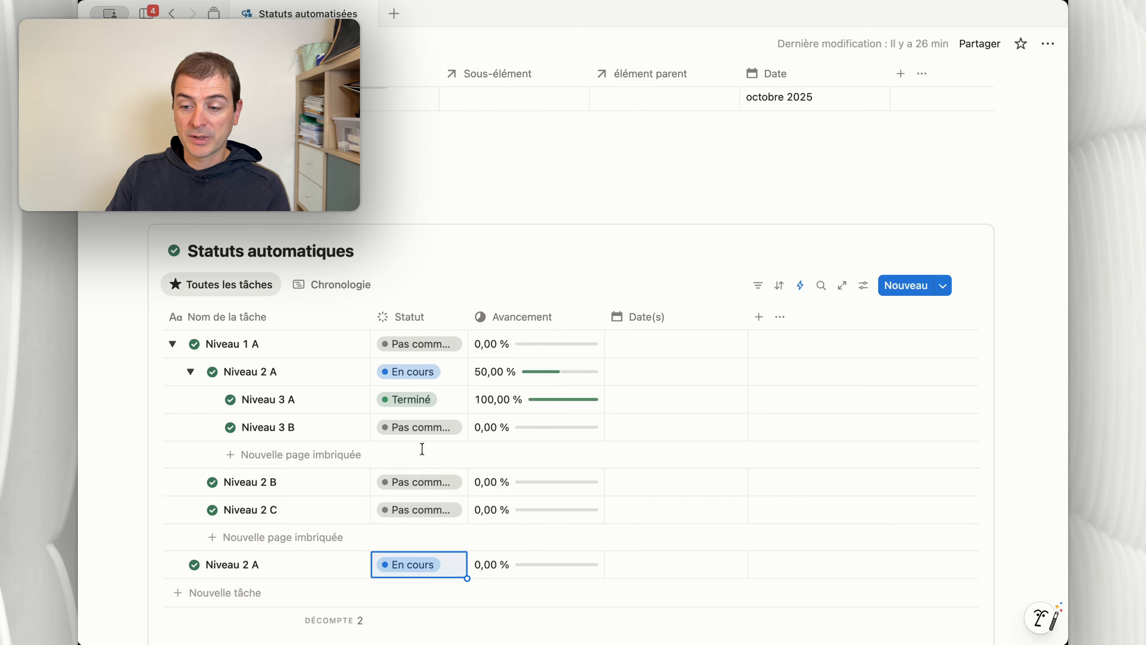